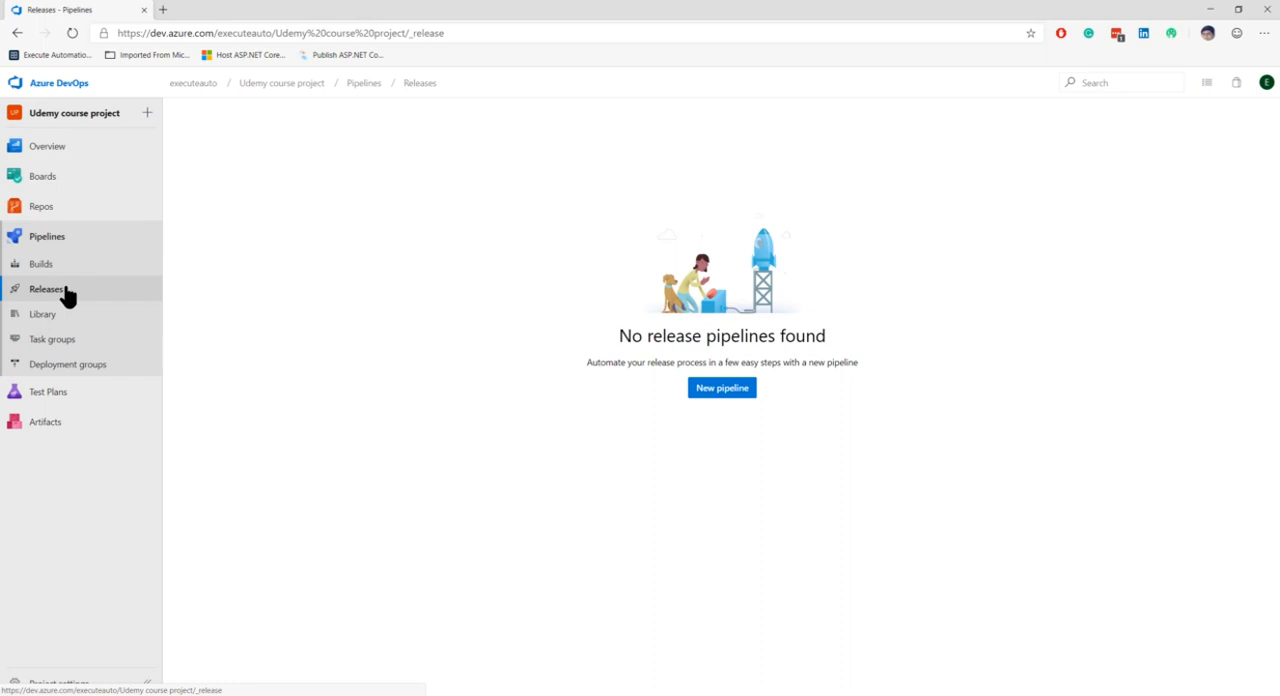
Step: Start a new release pipeline in the Udemy course project
{"action": "left_click", "coordinate": [708, 396]}
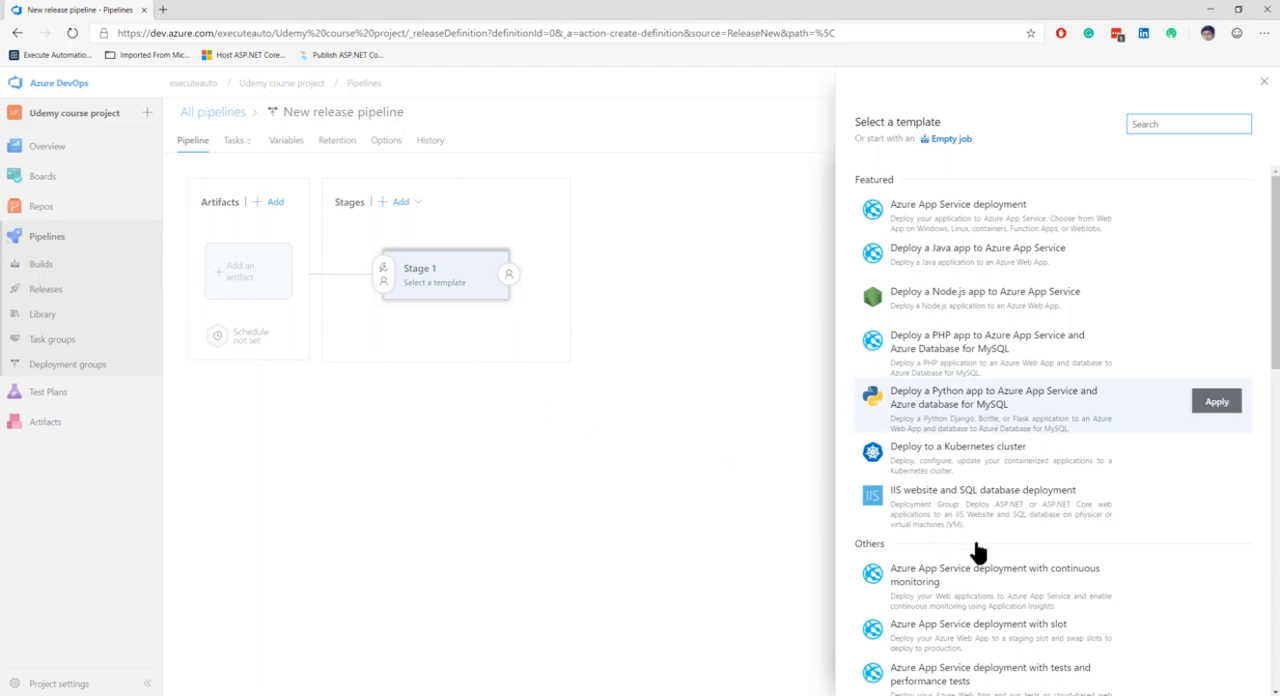
Step: Examine the featured and other deployment templates offered for the first stage of the release pipeline
{"action": "scroll", "coordinate": [977, 540], "scroll_direction": "down", "scroll_amount": 5}
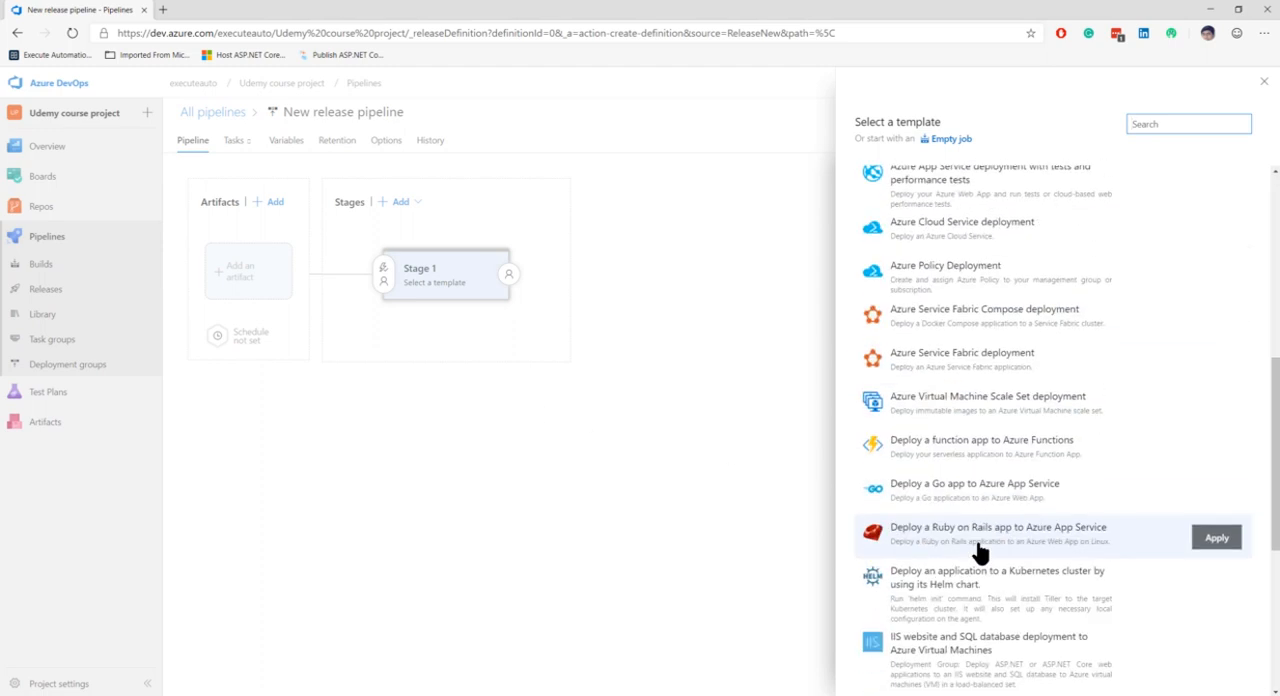
{"action": "scroll", "coordinate": [978, 550], "scroll_direction": "down", "scroll_amount": 4}
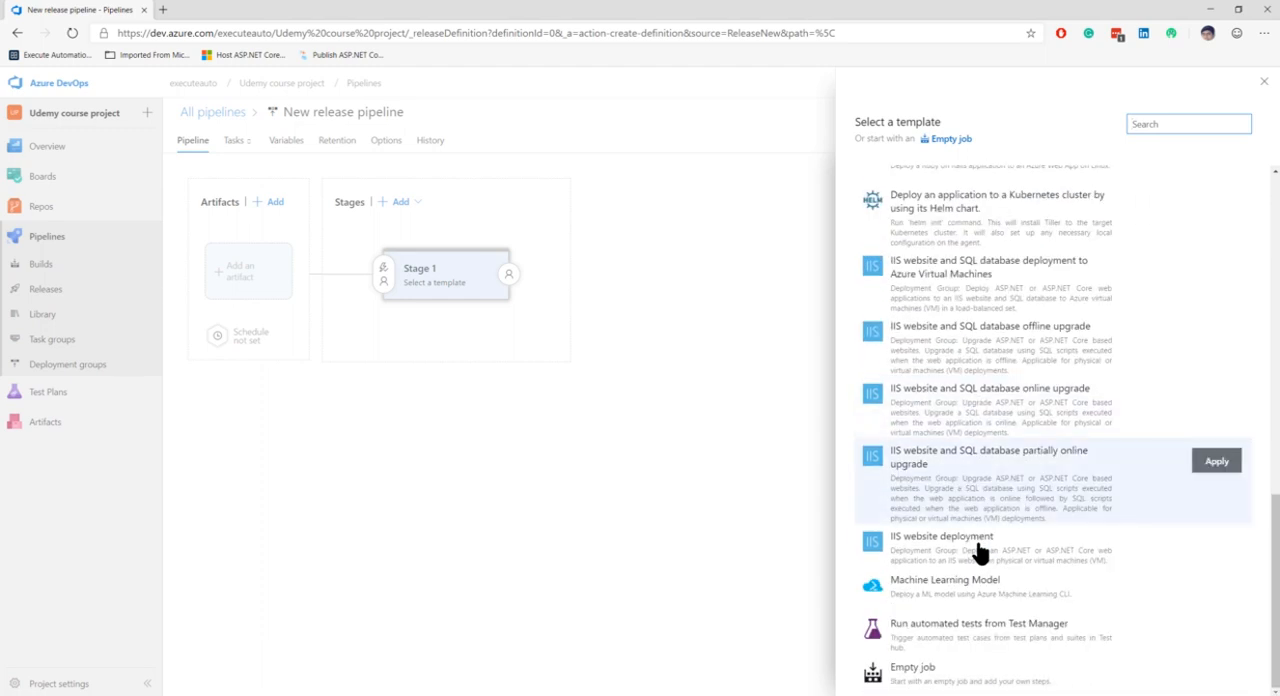
{"action": "scroll", "coordinate": [978, 552], "scroll_direction": "up", "scroll_amount": 10}
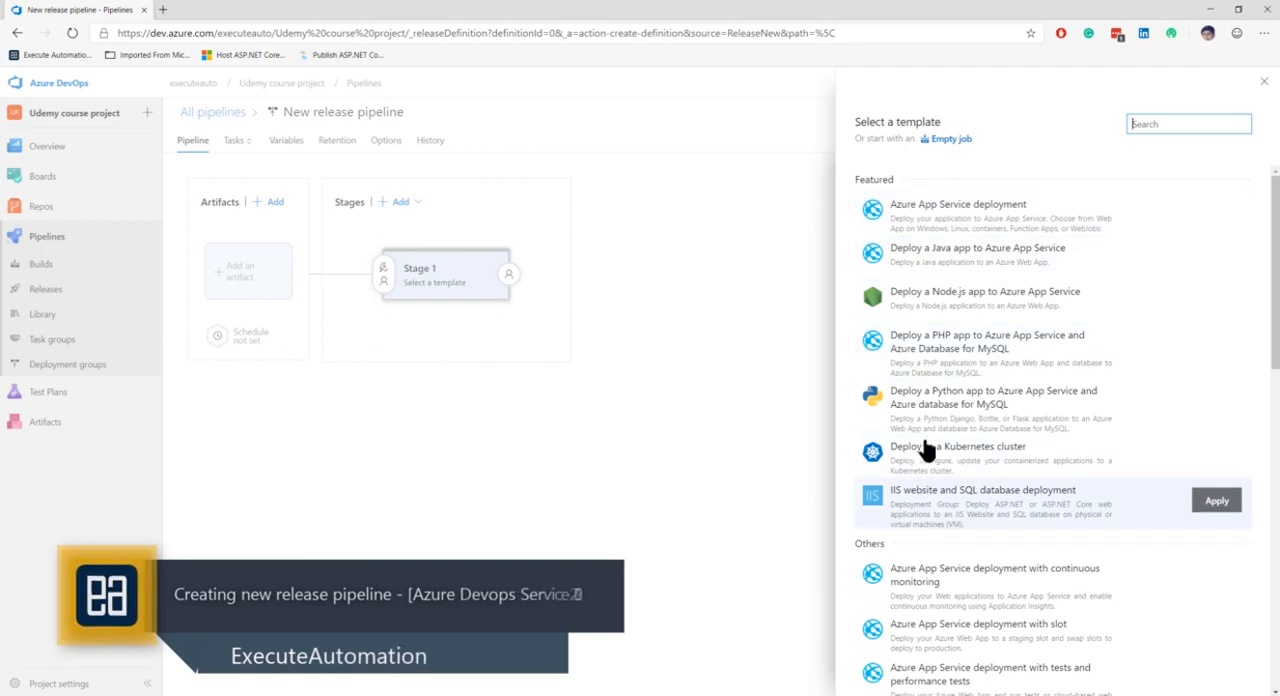
{"action": "scroll", "coordinate": [927, 493], "scroll_direction": "down", "scroll_amount": 6}
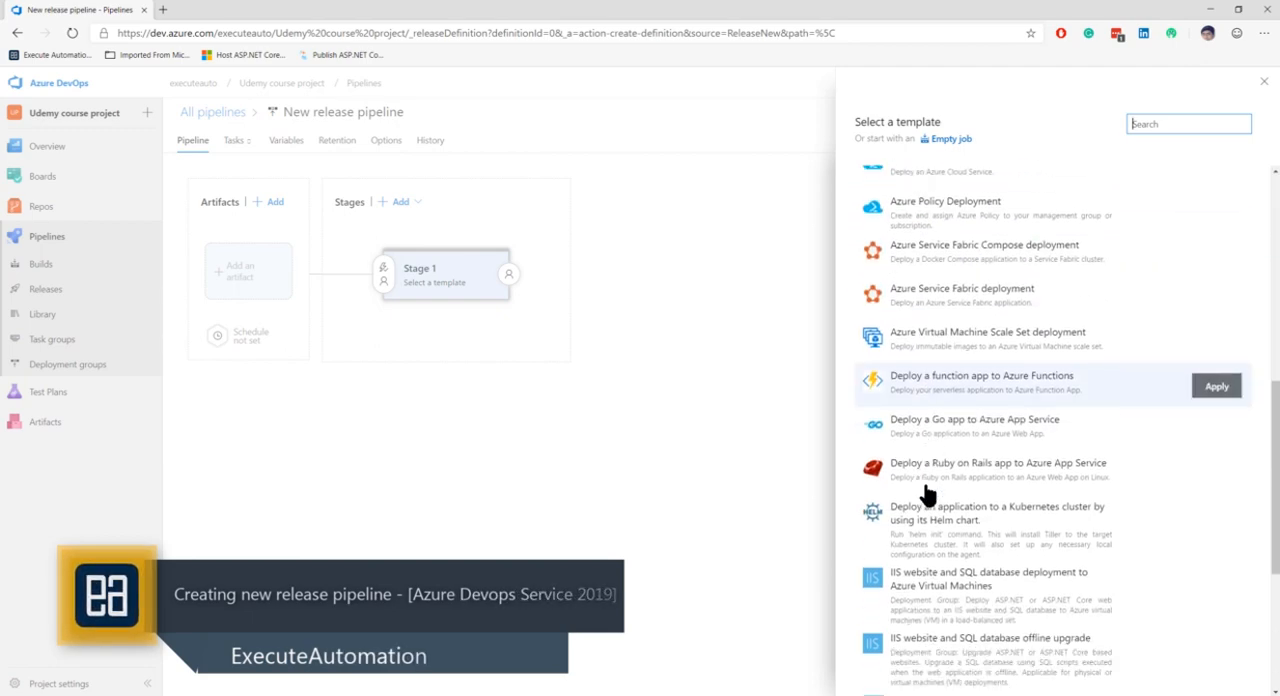
{"action": "scroll", "coordinate": [927, 493], "scroll_direction": "down", "scroll_amount": 3}
{"action": "scroll", "coordinate": [927, 493], "scroll_direction": "down", "scroll_amount": 1}
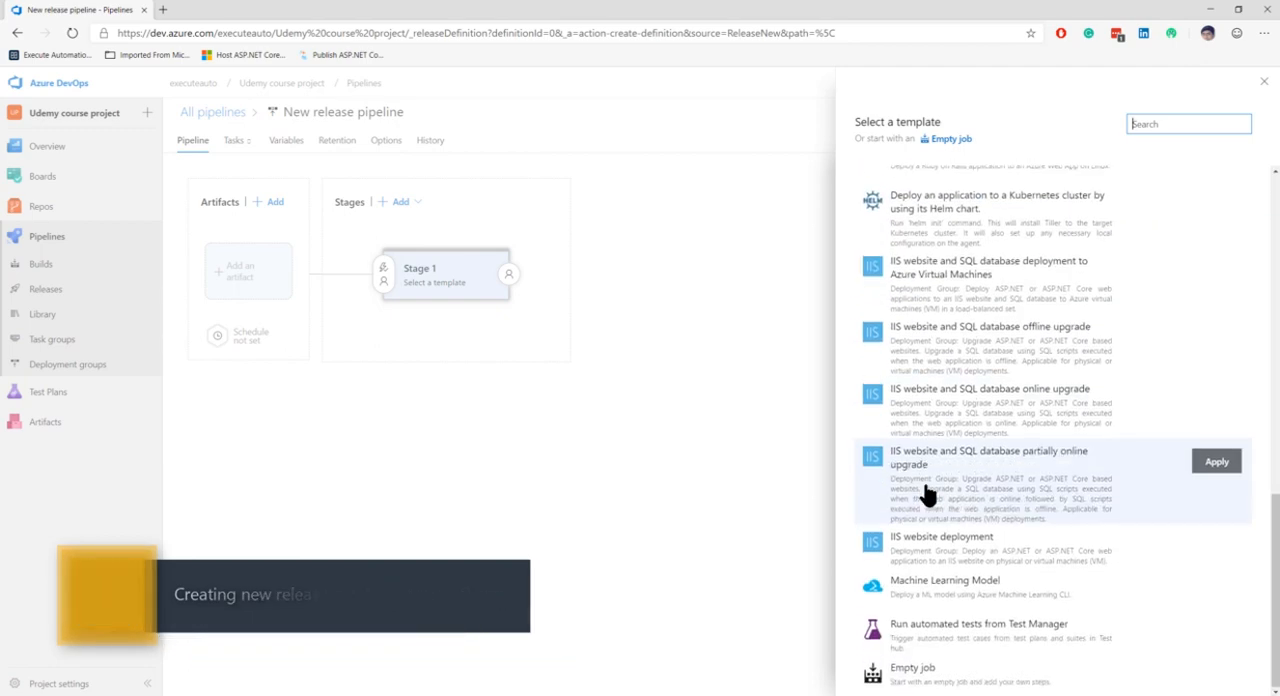
{"action": "scroll", "coordinate": [927, 493], "scroll_direction": "up", "scroll_amount": 10}
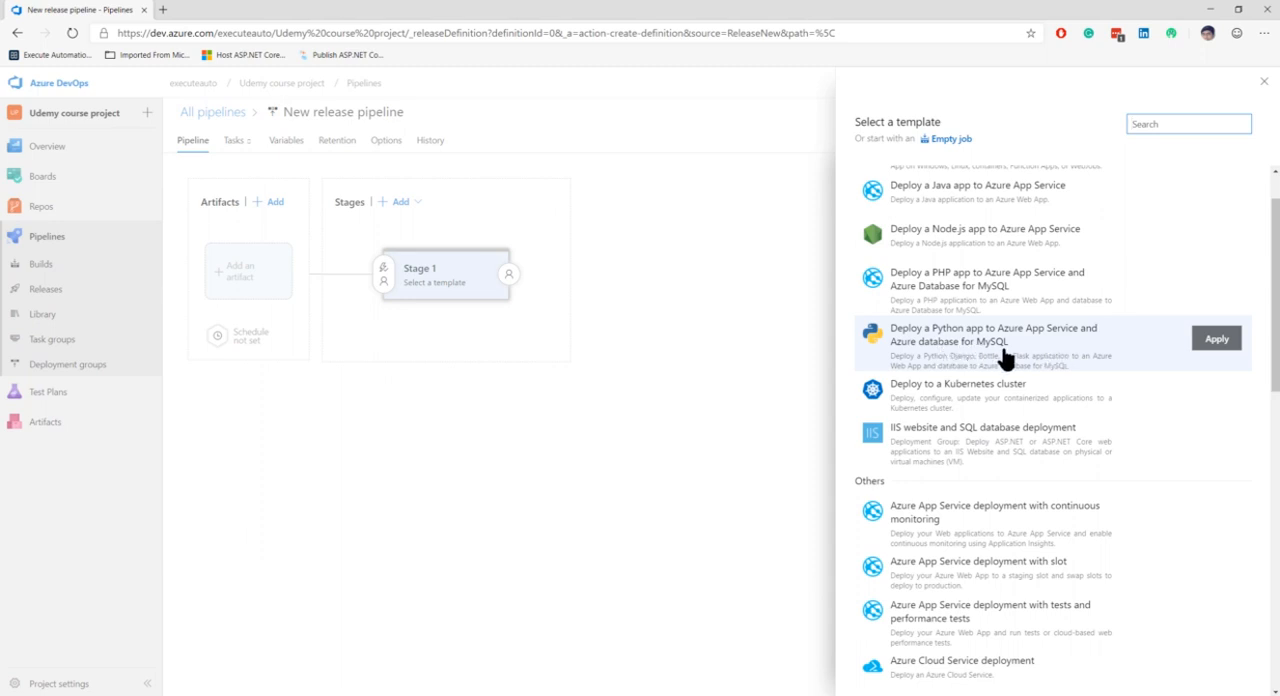
{"action": "scroll", "coordinate": [1005, 358], "scroll_direction": "up", "scroll_amount": 1}
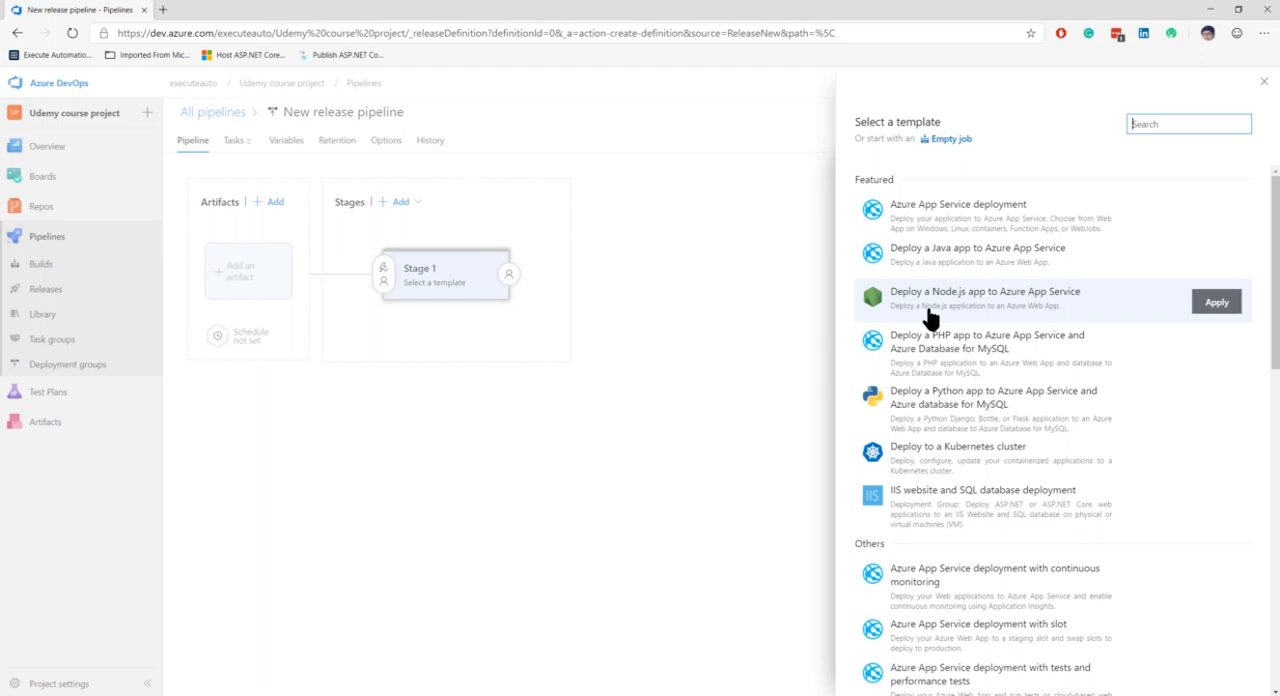
{"action": "scroll", "coordinate": [930, 500], "scroll_direction": "down", "scroll_amount": 1}
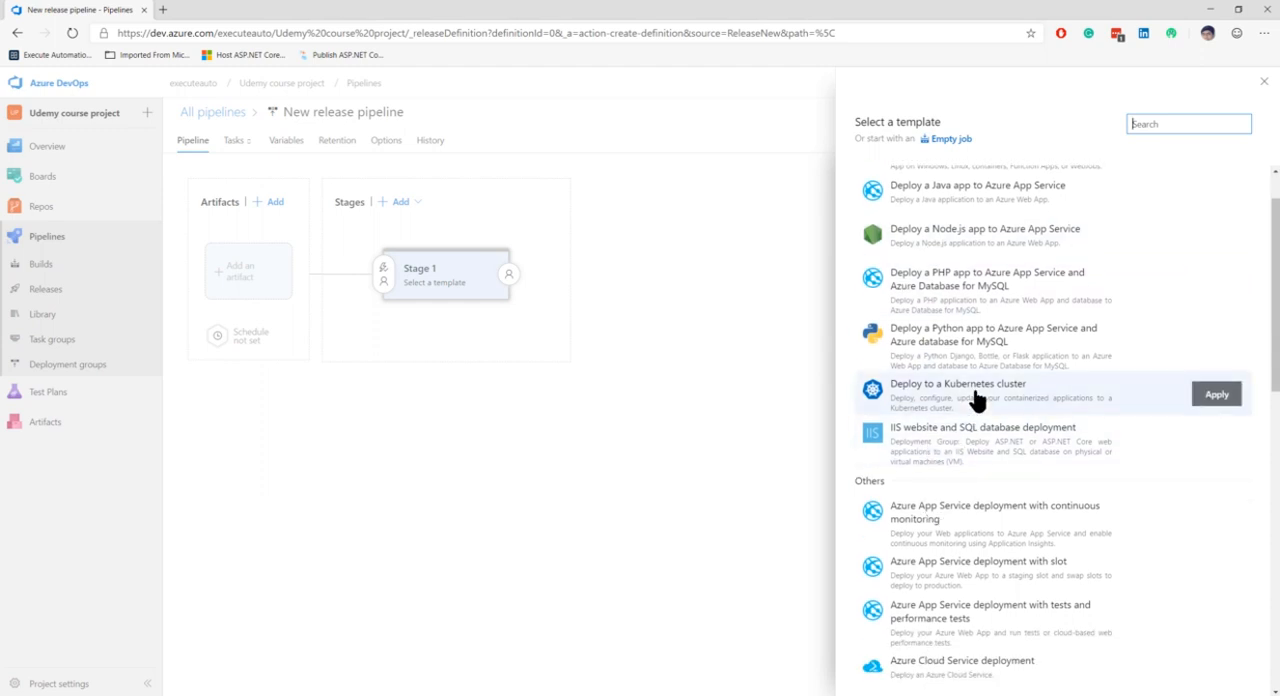
{"action": "scroll", "coordinate": [943, 566], "scroll_direction": "down", "scroll_amount": 3}
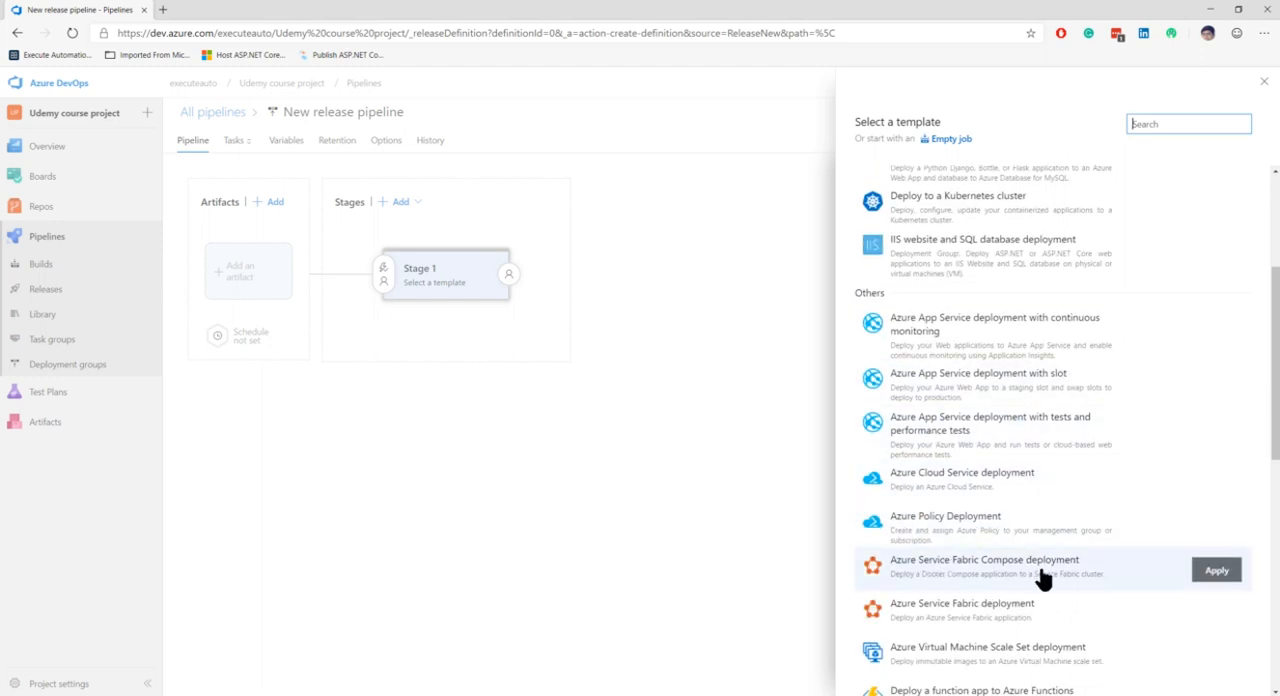
{"action": "scroll", "coordinate": [1043, 578], "scroll_direction": "down", "scroll_amount": 4}
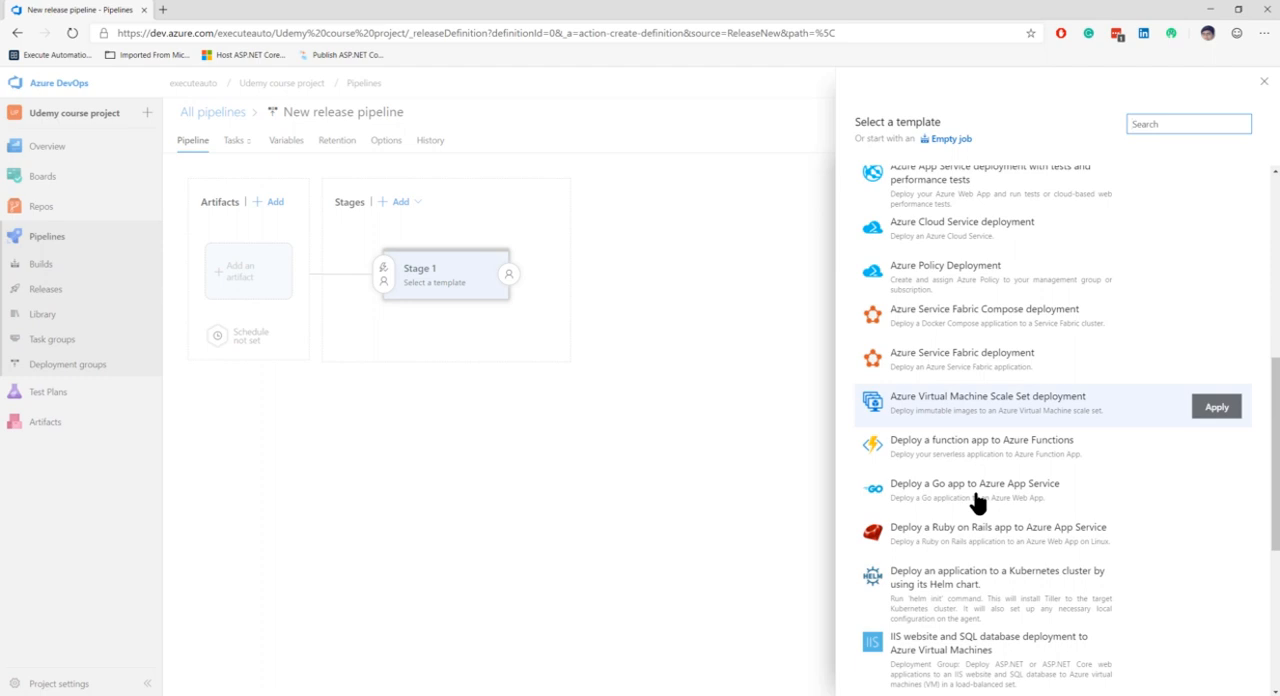
{"action": "scroll", "coordinate": [977, 617], "scroll_direction": "down", "scroll_amount": 6}
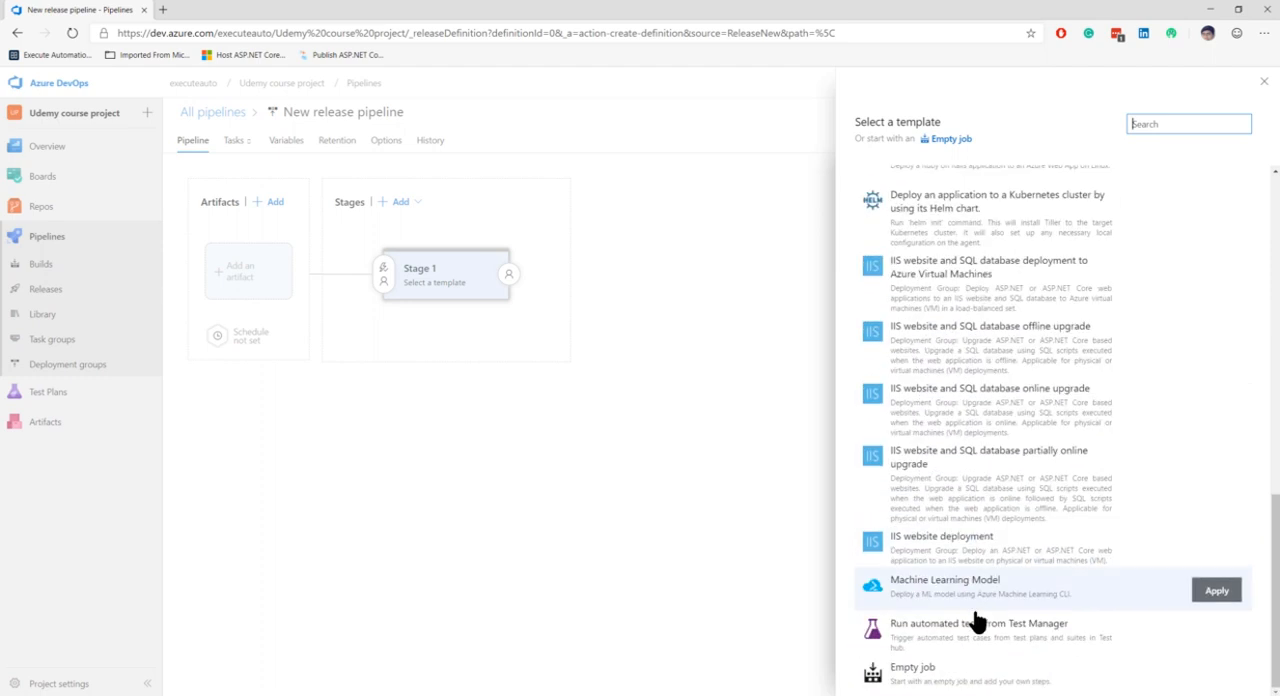
{"action": "scroll", "coordinate": [983, 640], "scroll_direction": "up", "scroll_amount": 10}
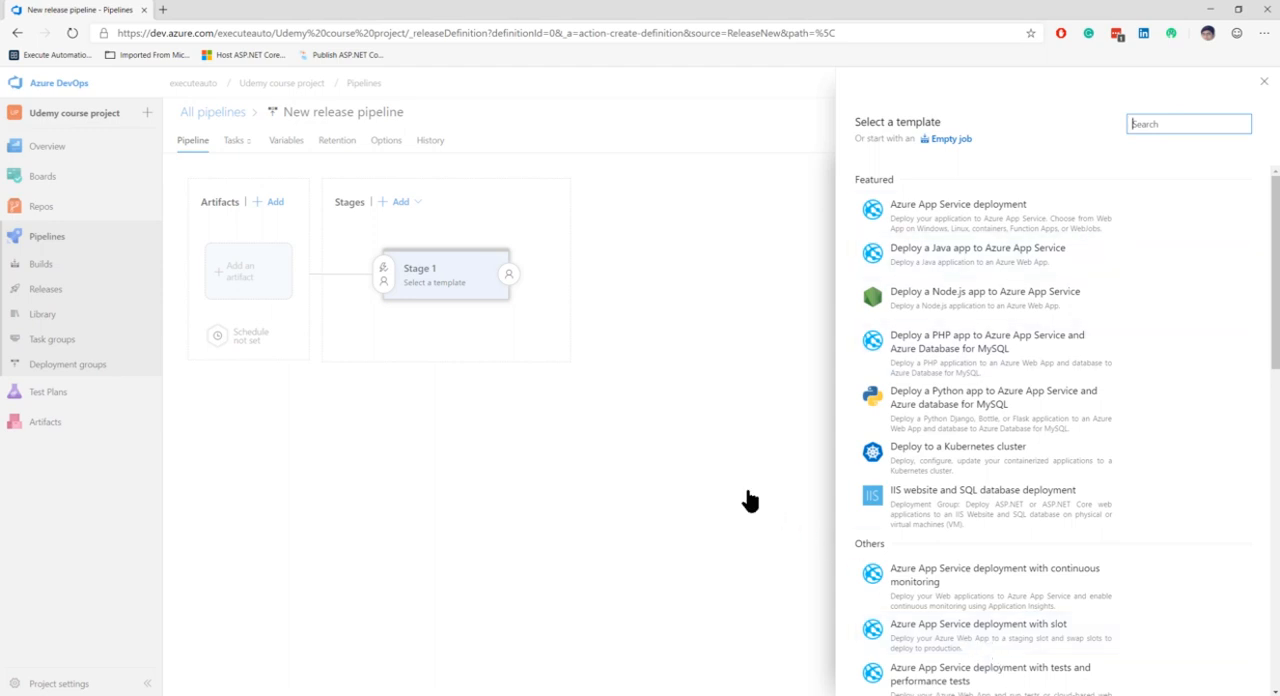
Step: Start the first stage from an empty job, name it DeployApp, and close its properties
{"action": "left_click", "coordinate": [945, 139]}
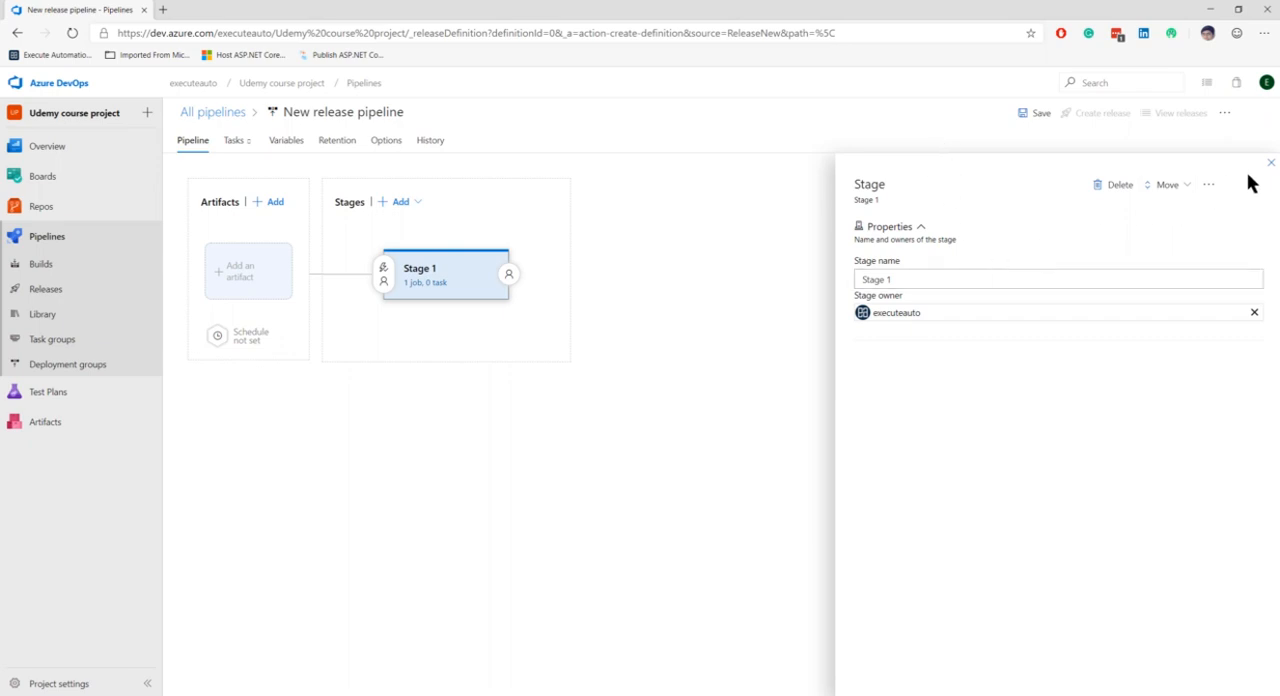
{"action": "left_click_drag", "start_coordinate": [891, 280], "coordinate": [849, 278]}
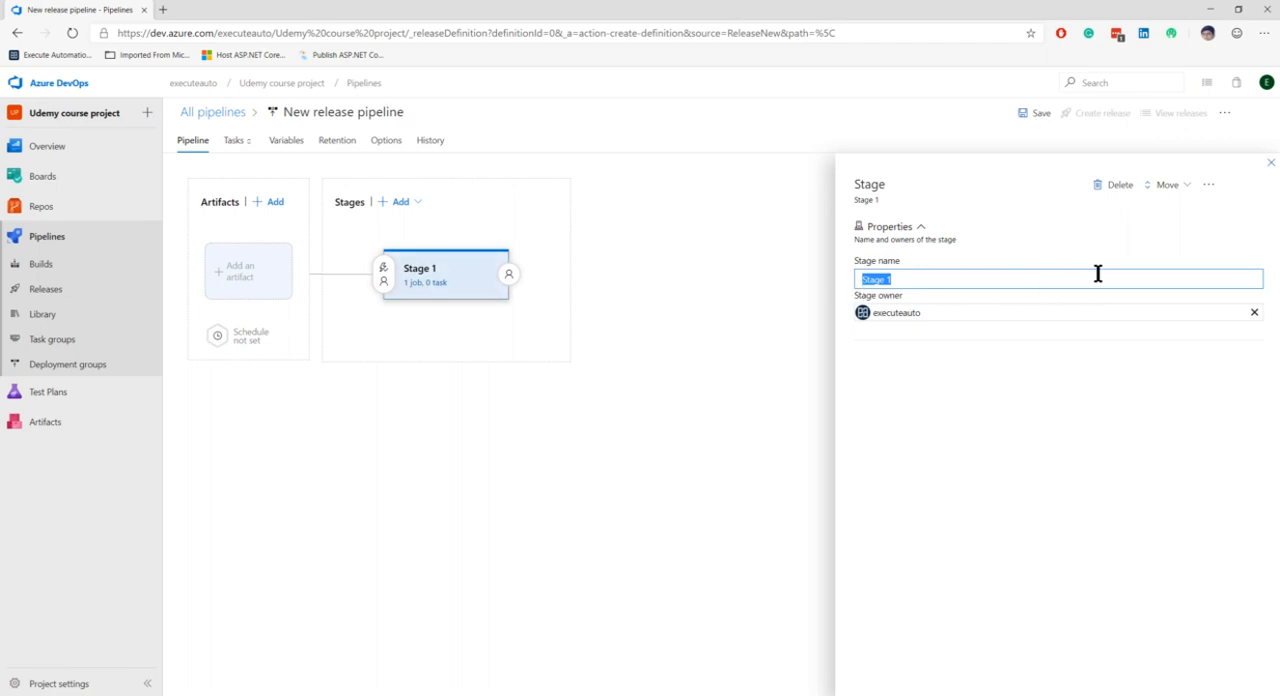
{"action": "type", "text": "DeployAA"}
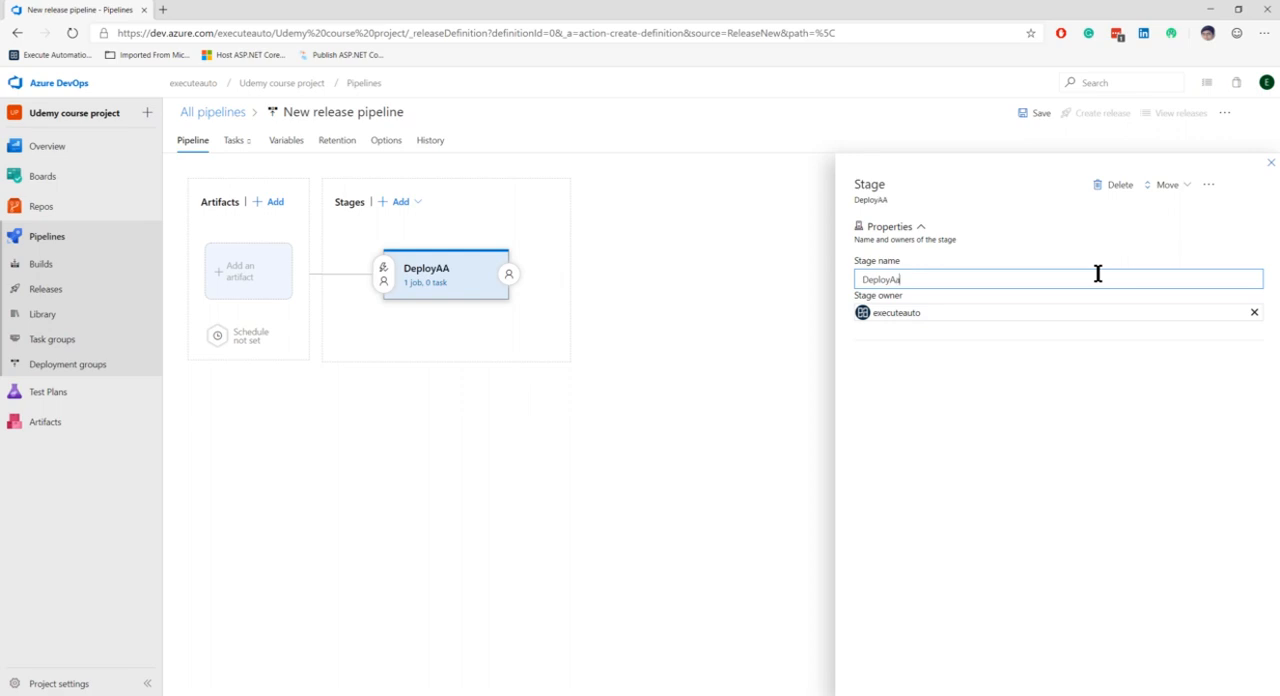
{"action": "key", "text": "BackSpace"}
{"action": "type", "text": "pp"}
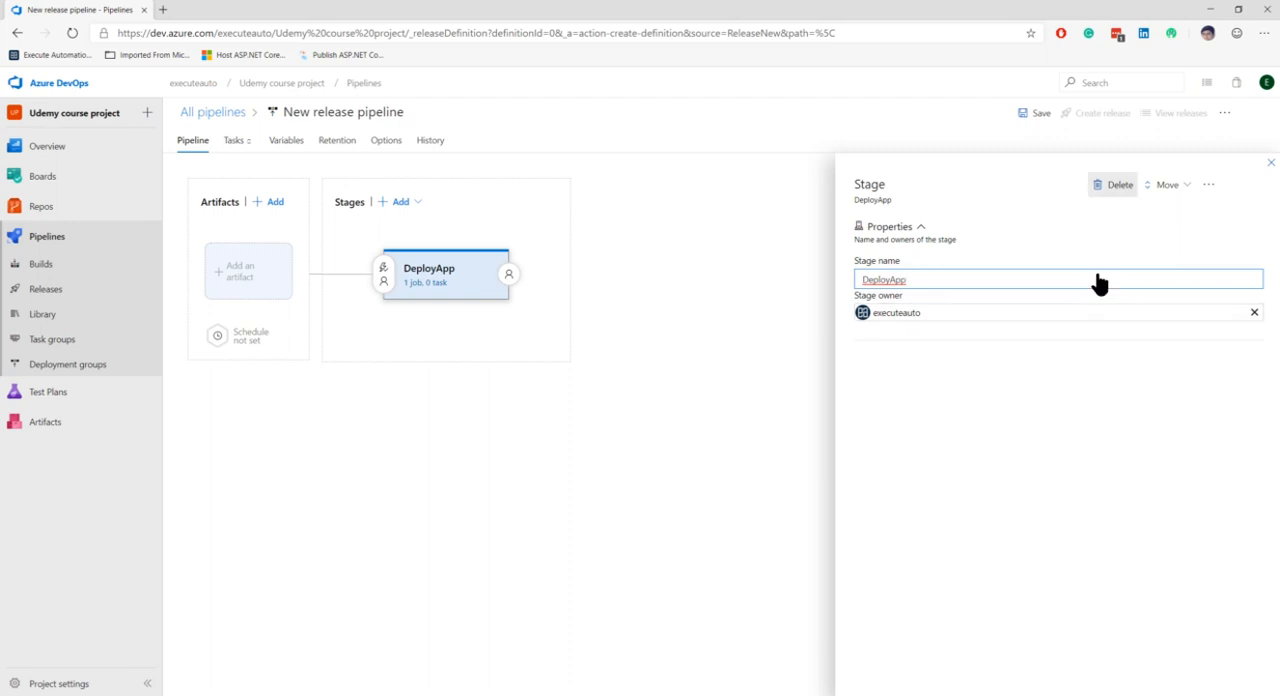
{"action": "left_click", "coordinate": [1271, 163]}
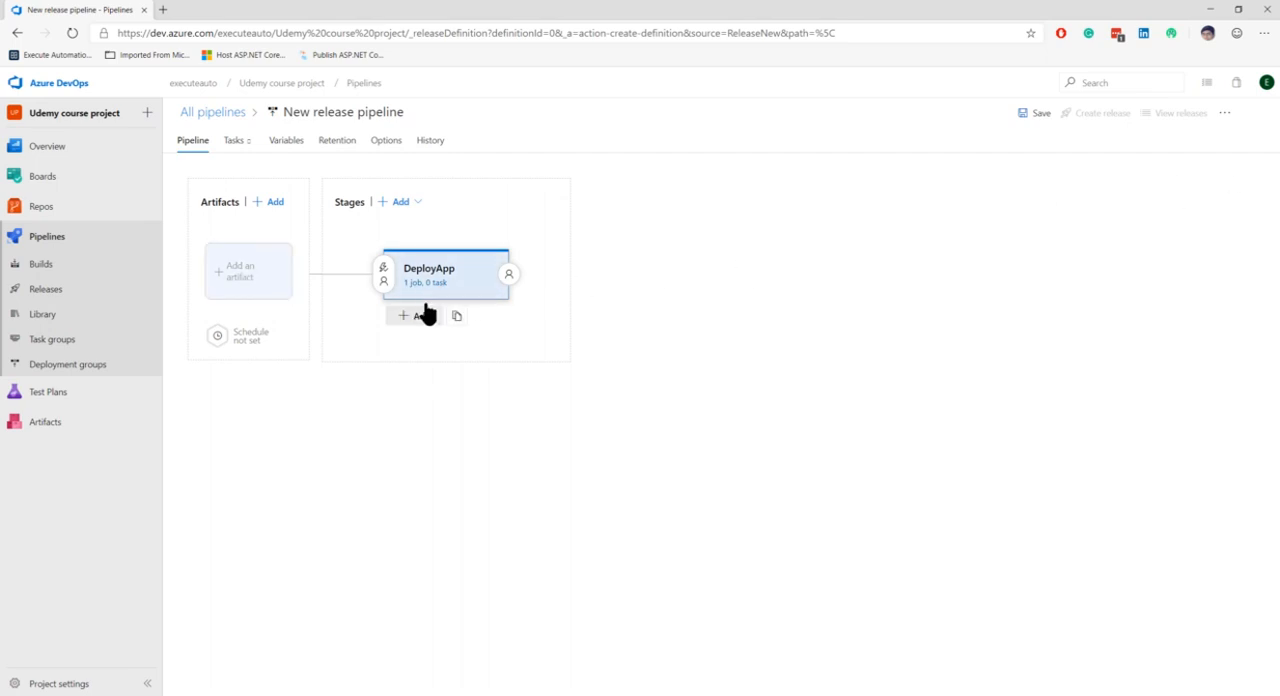
{"action": "left_click", "coordinate": [413, 316]}
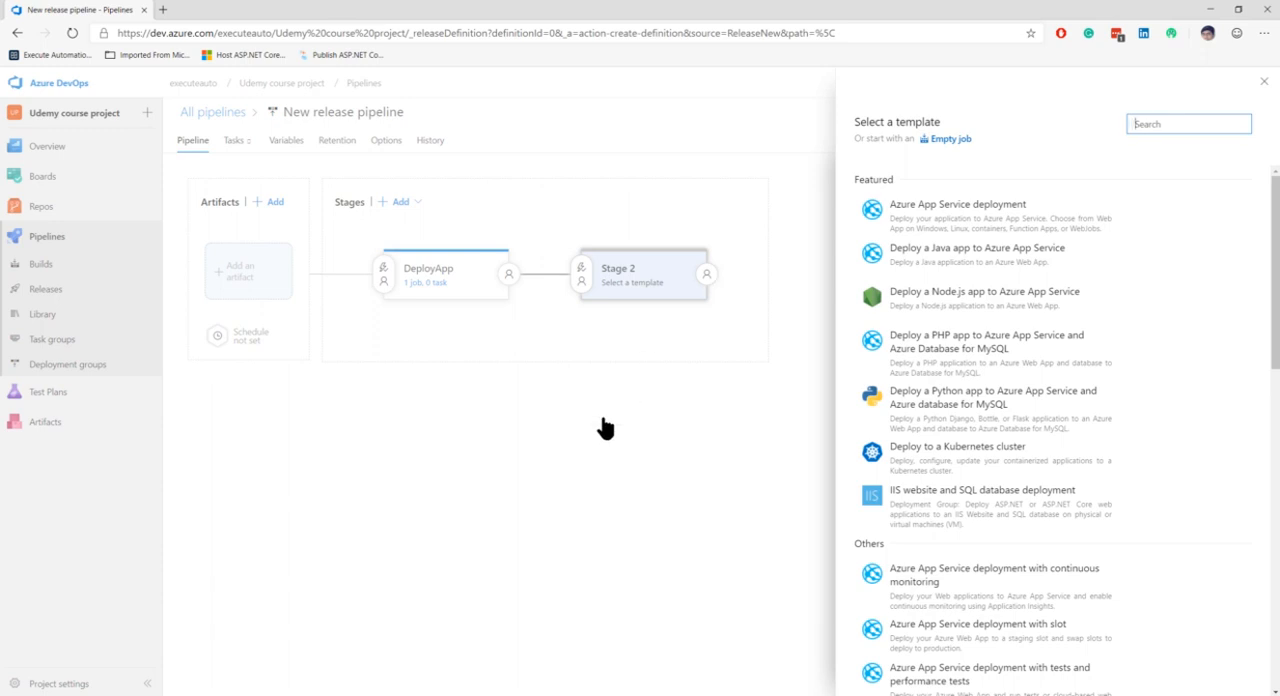
{"action": "left_click", "coordinate": [1264, 83]}
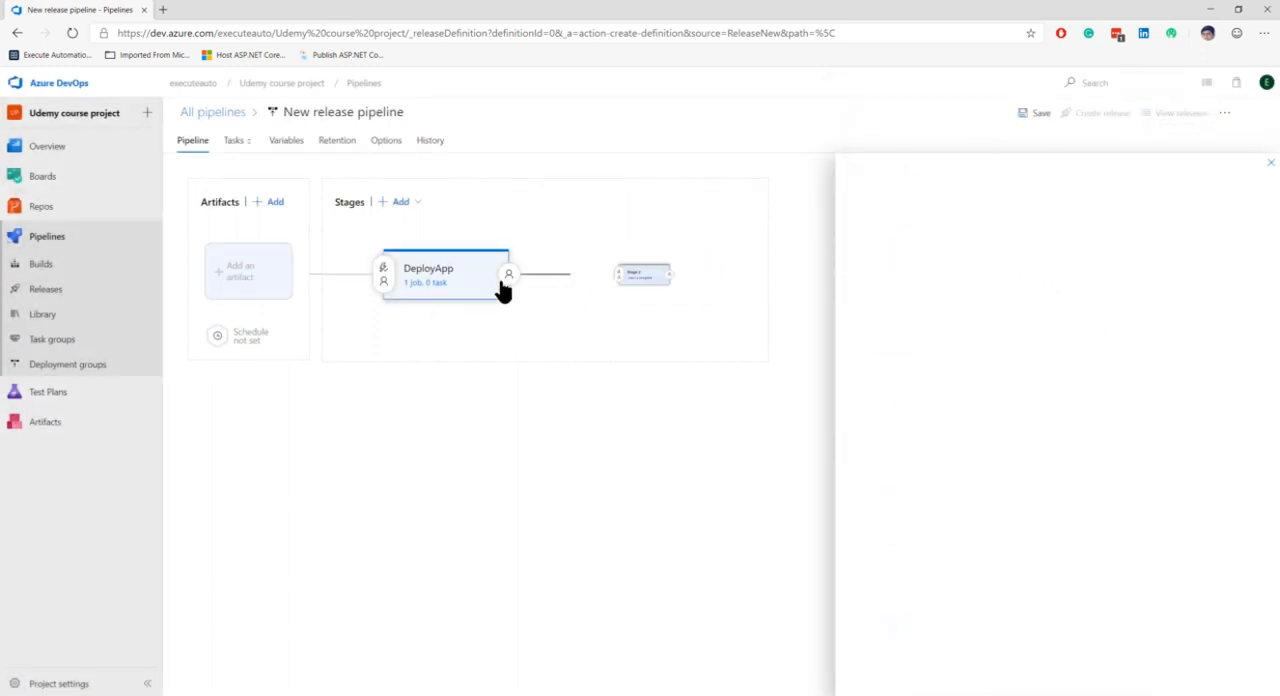
{"action": "mouse_move", "coordinate": [500, 290]}
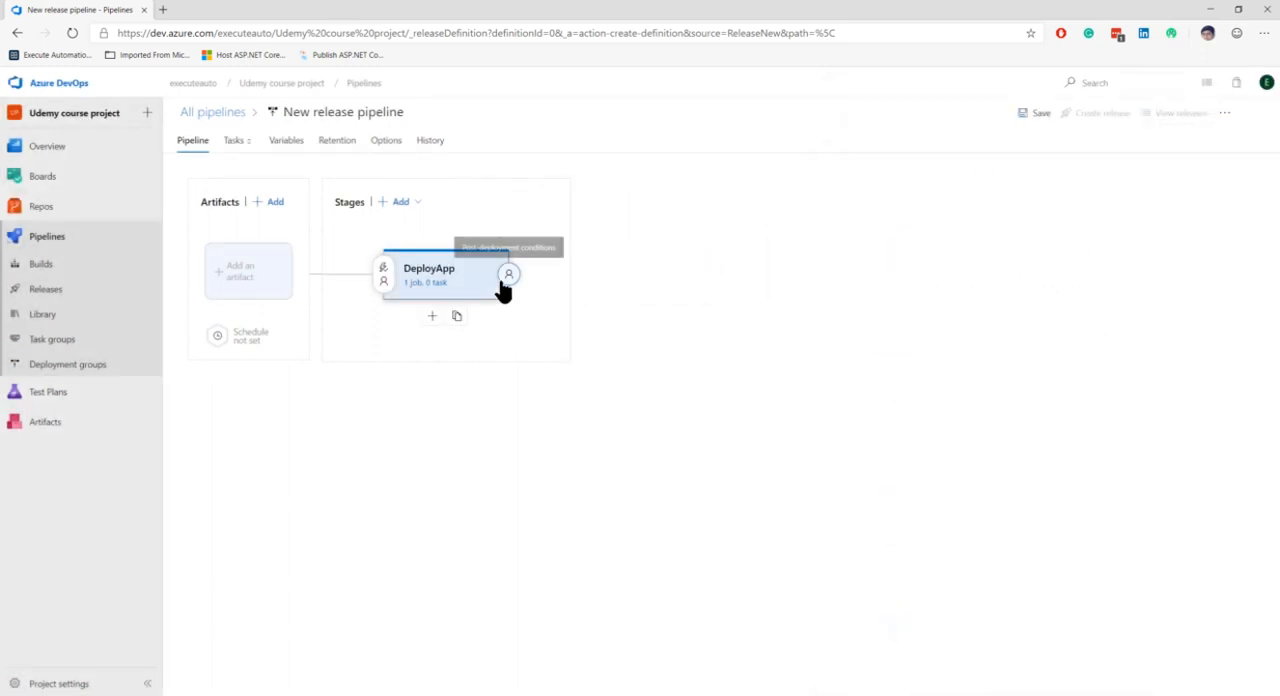
{"action": "left_click", "coordinate": [418, 316]}
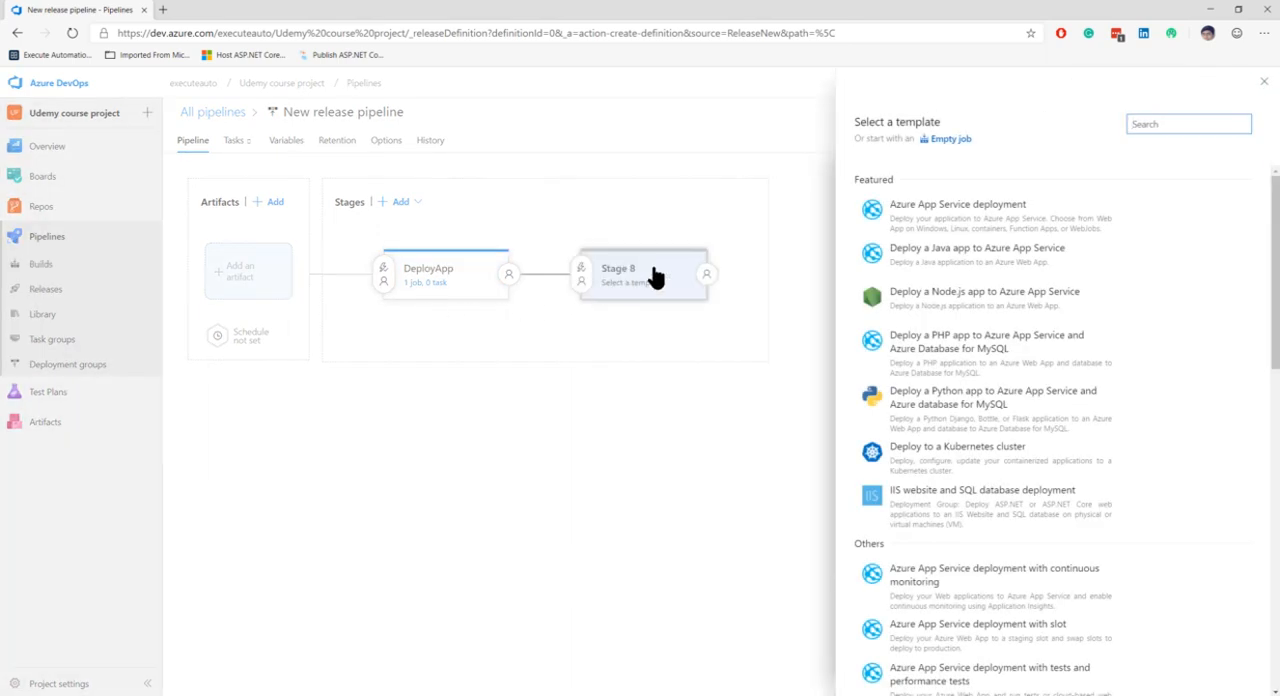
{"action": "left_click", "coordinate": [1264, 81]}
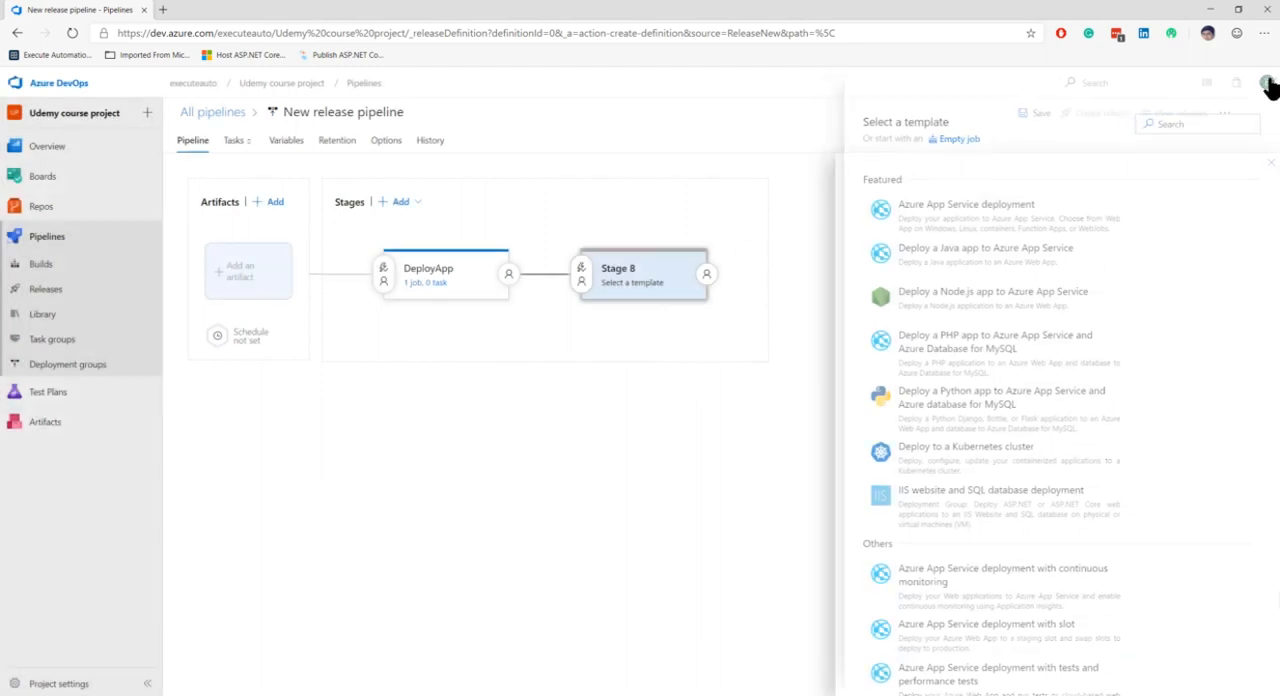
Step: Add a new stage that runs in parallel with the DeployApp stage
{"action": "left_click", "coordinate": [417, 202]}
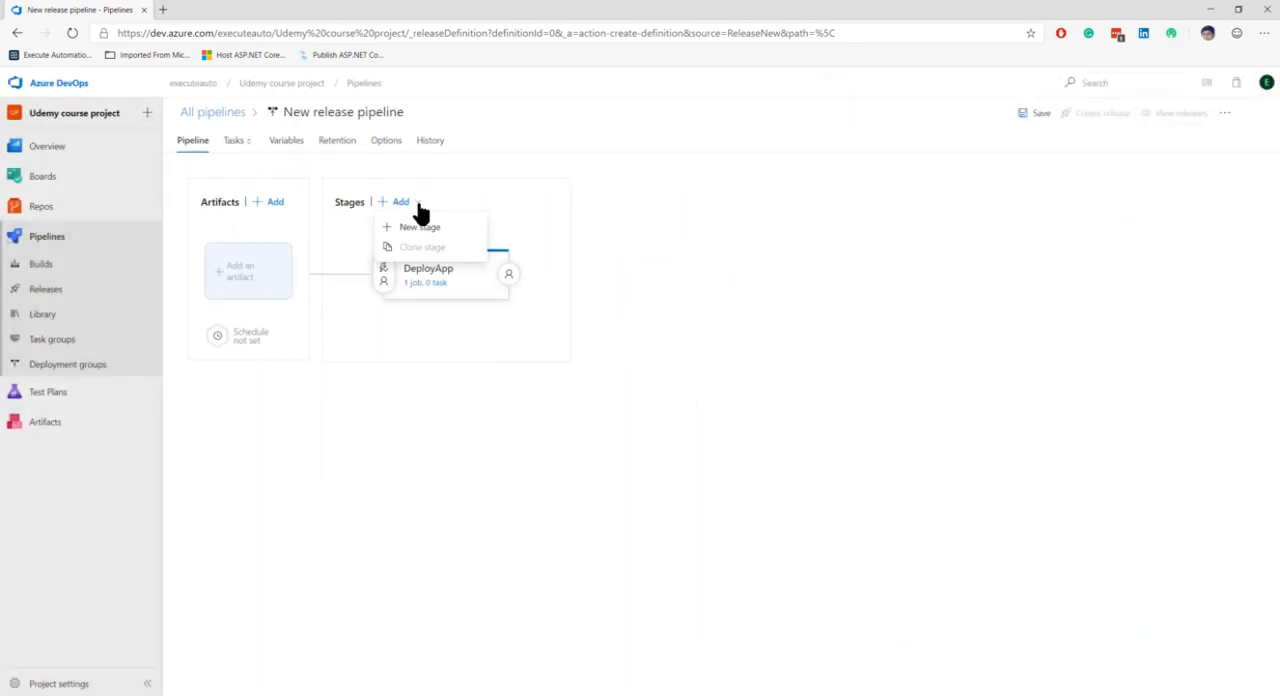
{"action": "left_click", "coordinate": [416, 230]}
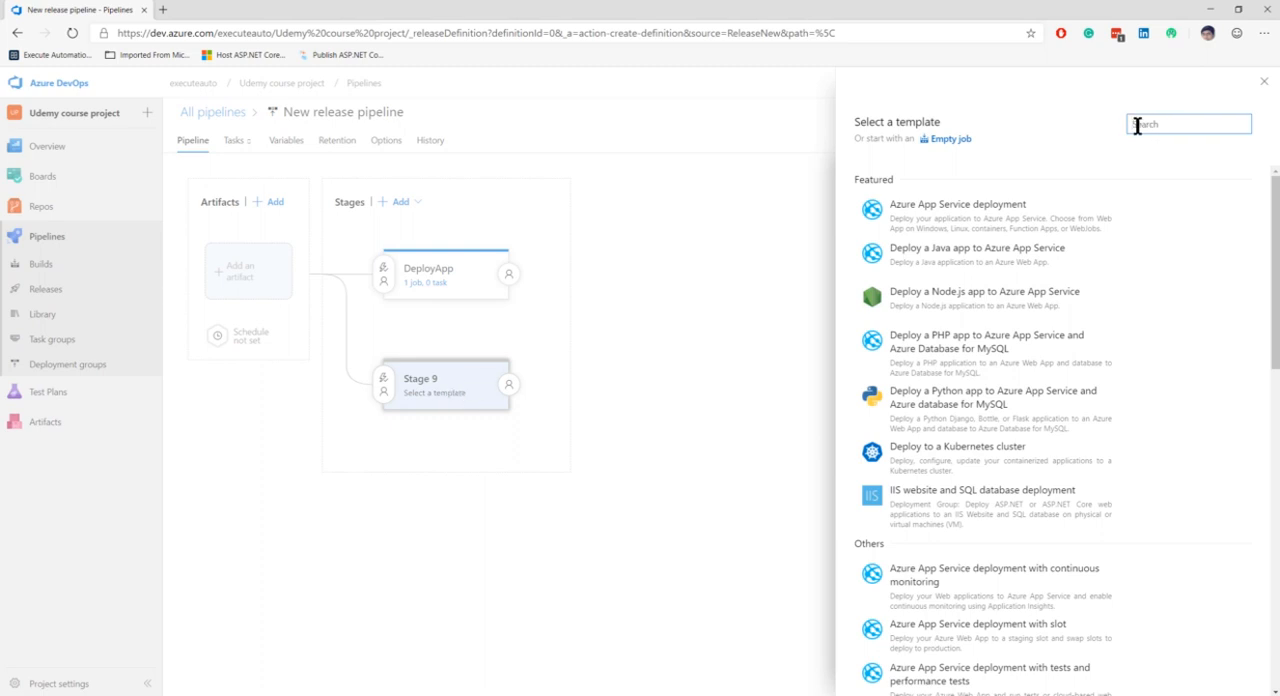
{"action": "type", "text": "produc"}
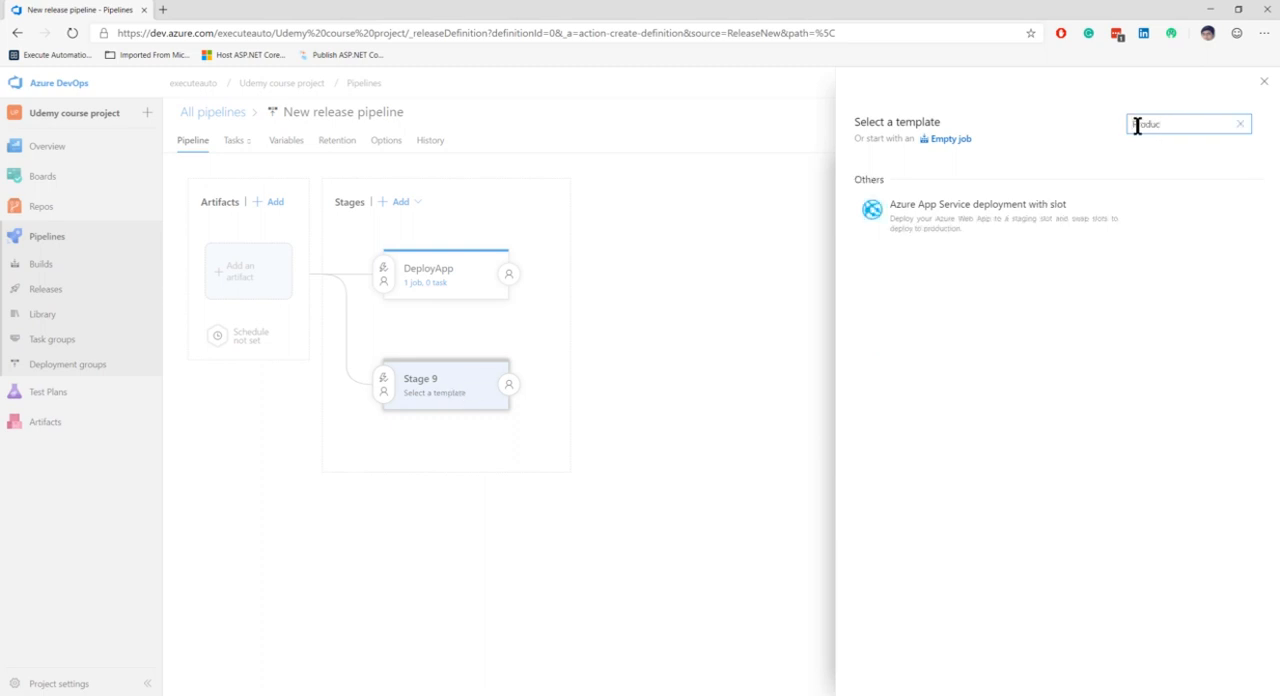
{"action": "key", "text": "BackSpace"}
{"action": "key", "text": "BackSpace"}
{"action": "key", "text": "BackSpace"}
{"action": "key", "text": "BackSpace"}
{"action": "key", "text": "BackSpace"}
{"action": "key", "text": "BackSpace"}
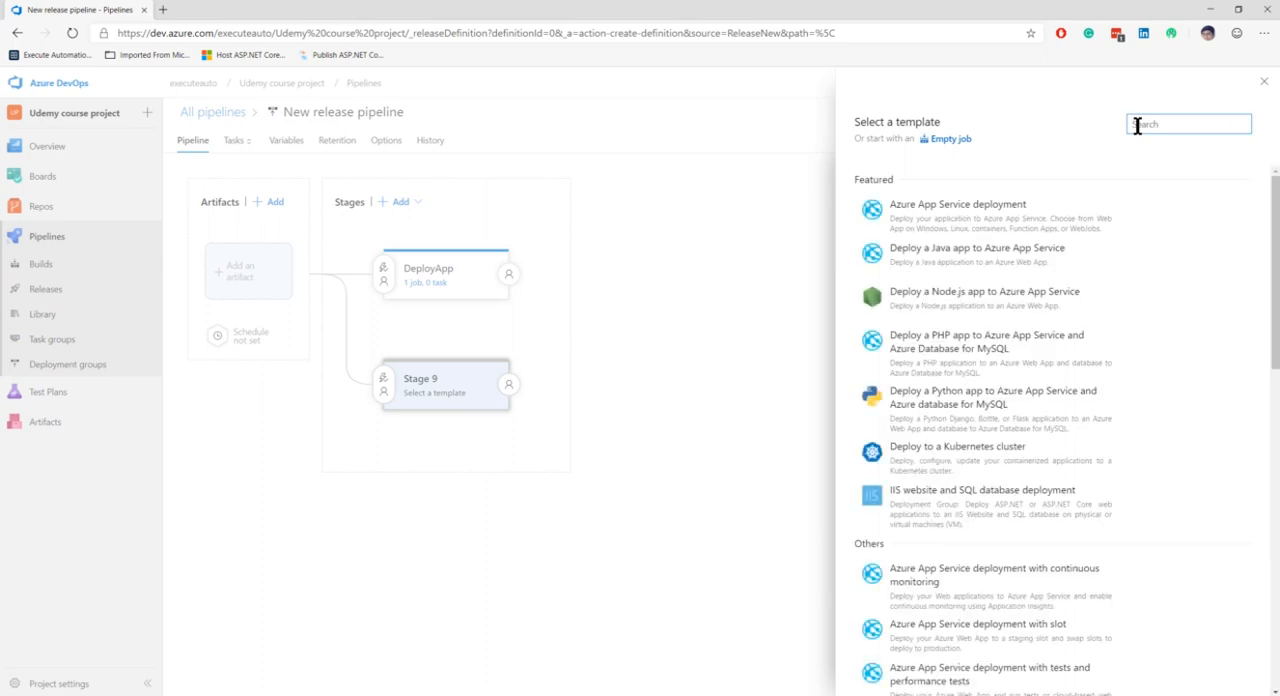
{"action": "type", "text": "Pre-Prod"}
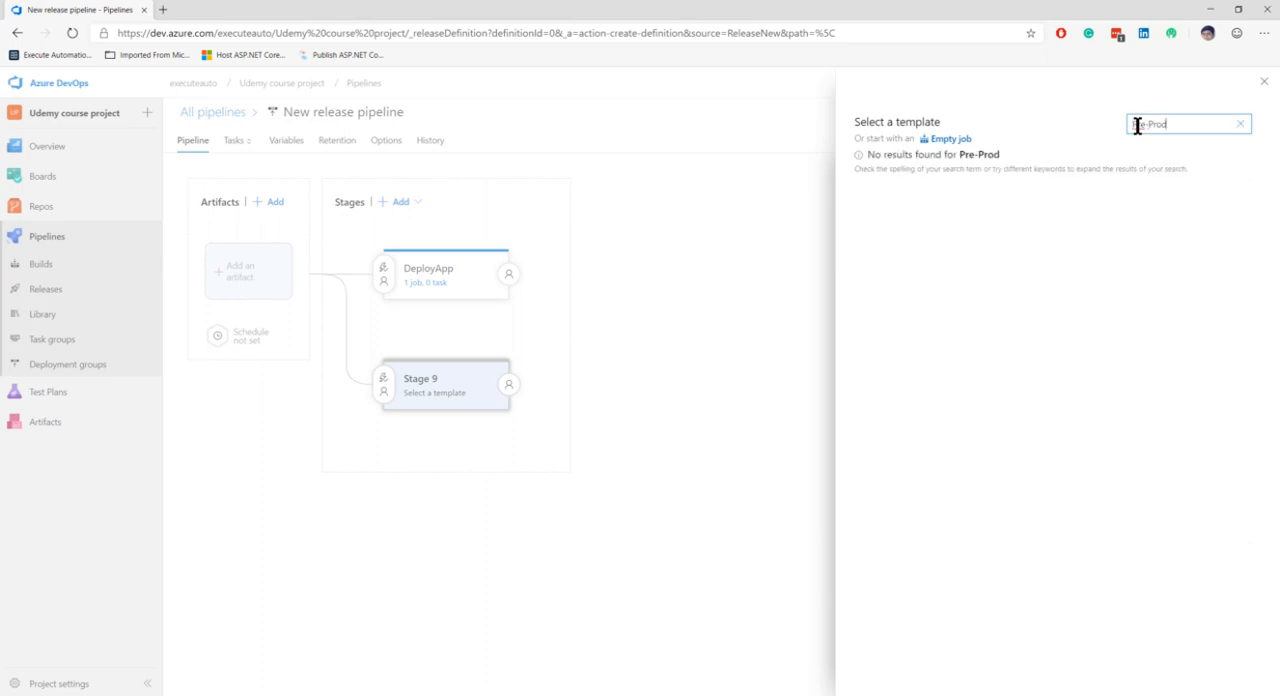
{"action": "left_click", "coordinate": [1240, 124]}
Step: Start the new parallel stage from an empty job, name it Pre-prod, and close its properties
{"action": "left_click", "coordinate": [952, 136]}
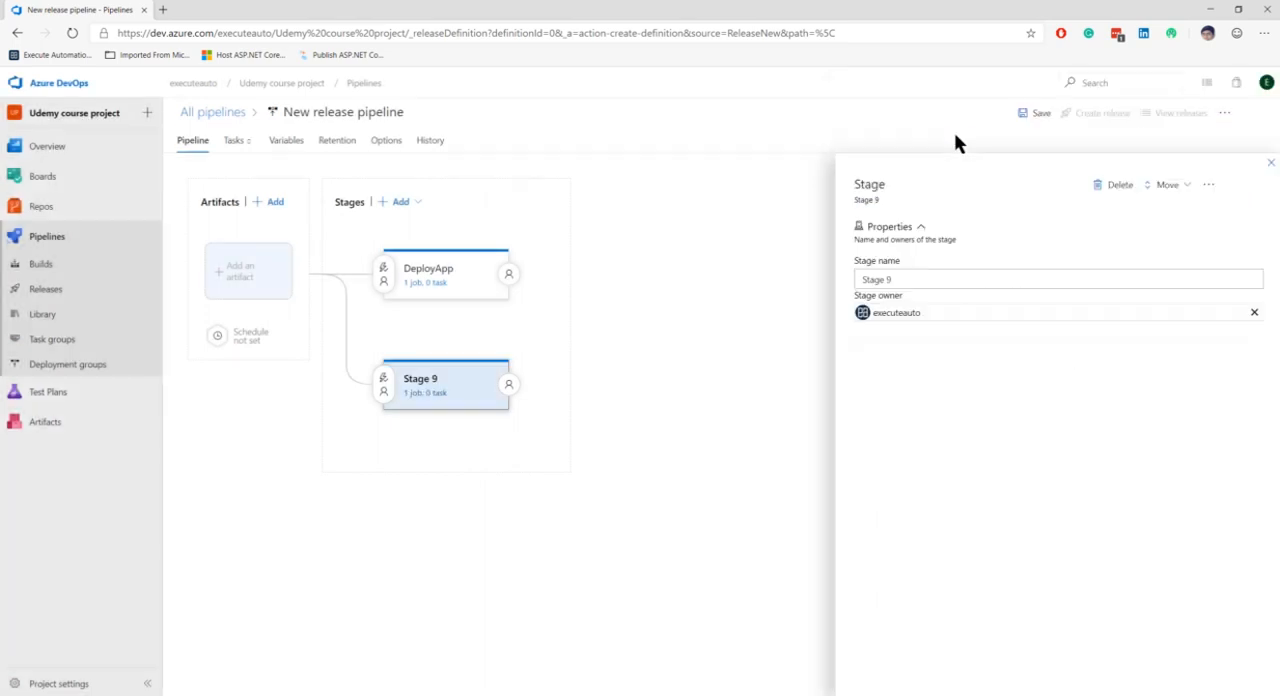
{"action": "left_click_drag", "start_coordinate": [900, 278], "coordinate": [818, 280]}
{"action": "type", "text": "P"}
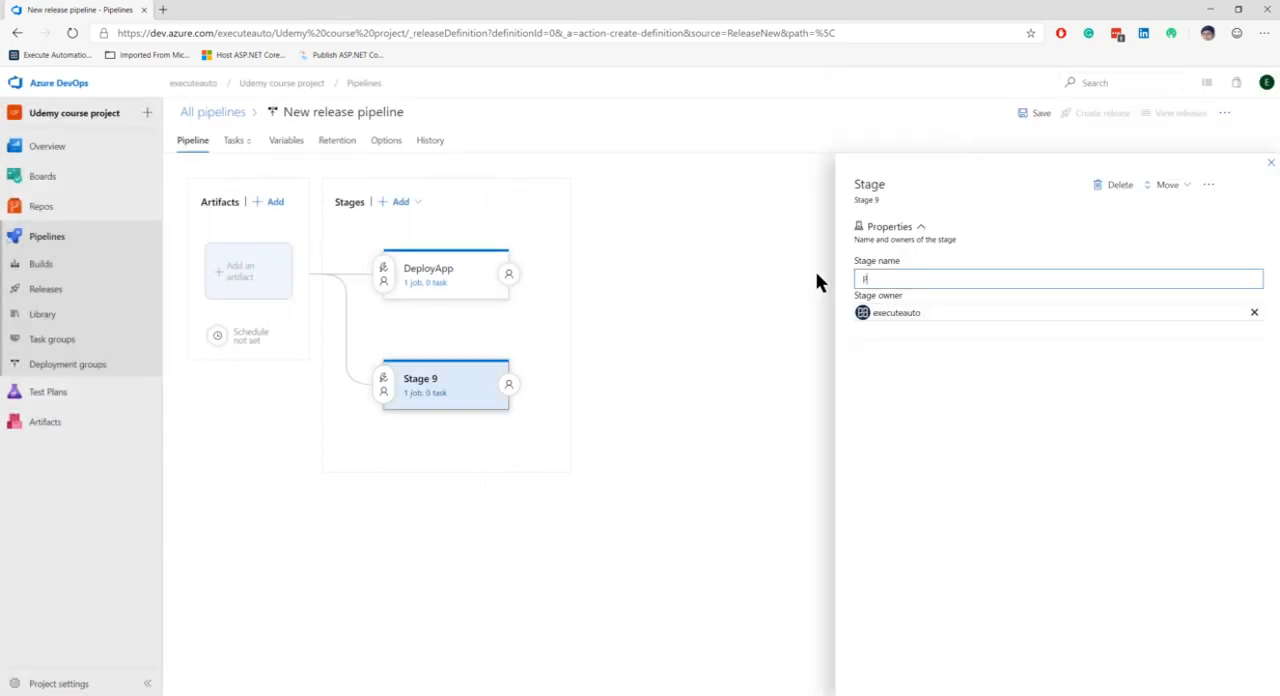
{"action": "type", "text": "re-prod"}
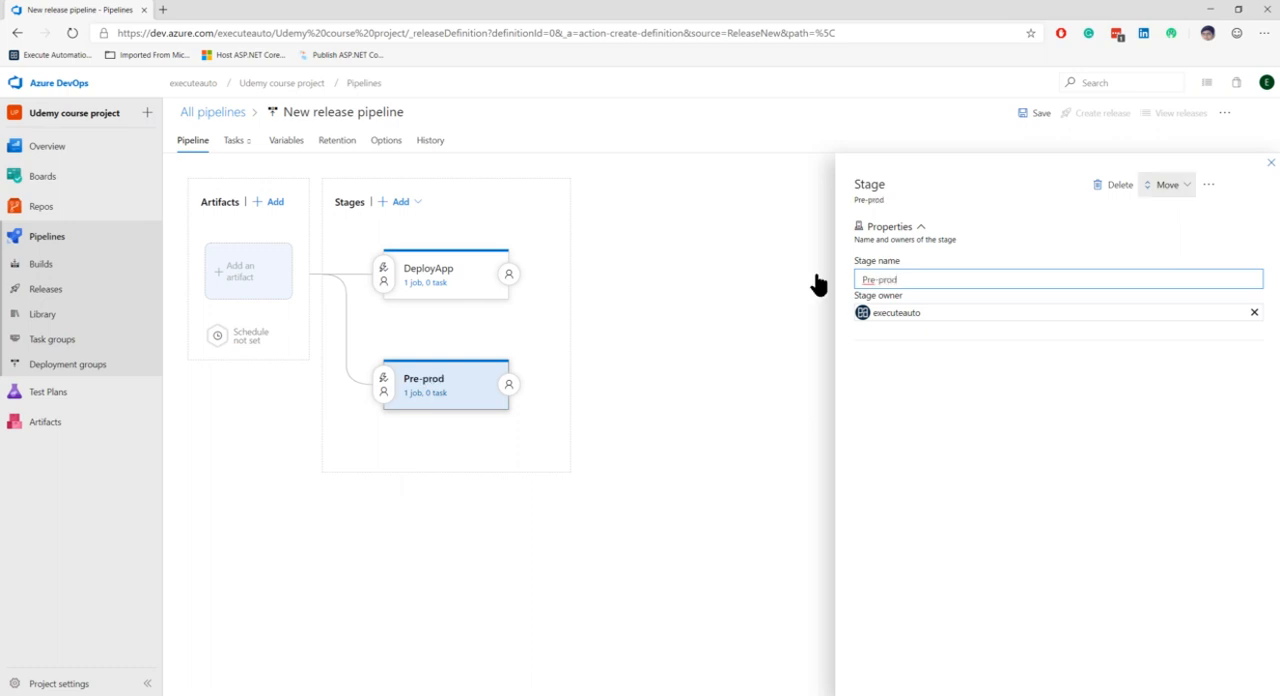
{"action": "left_click", "coordinate": [1271, 163]}
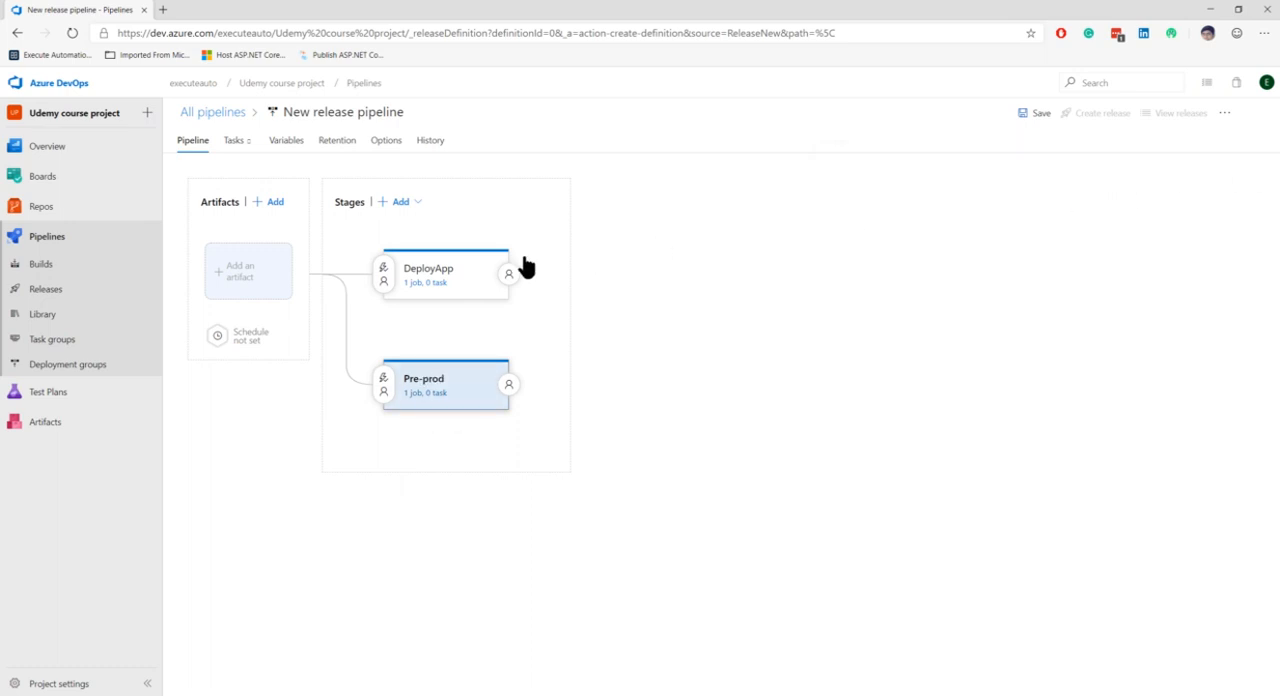
Step: Delete the Pre-prod stage from the release pipeline
{"action": "left_click", "coordinate": [435, 278]}
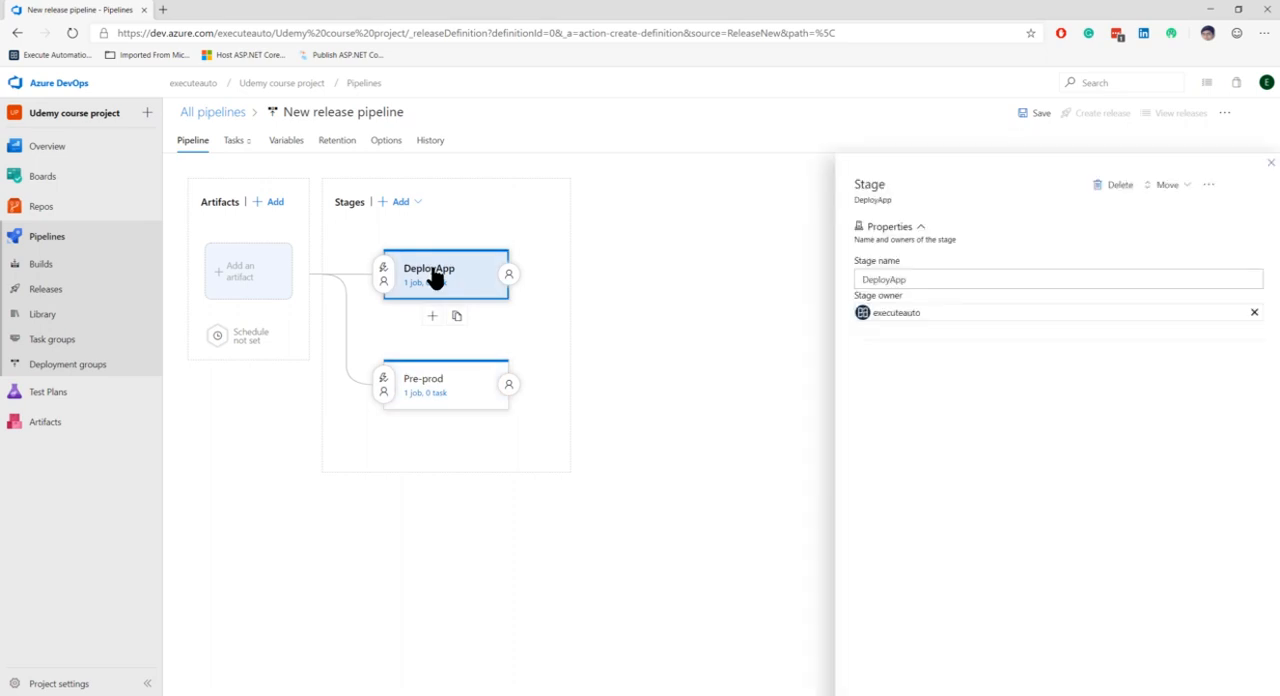
{"action": "left_click", "coordinate": [430, 388]}
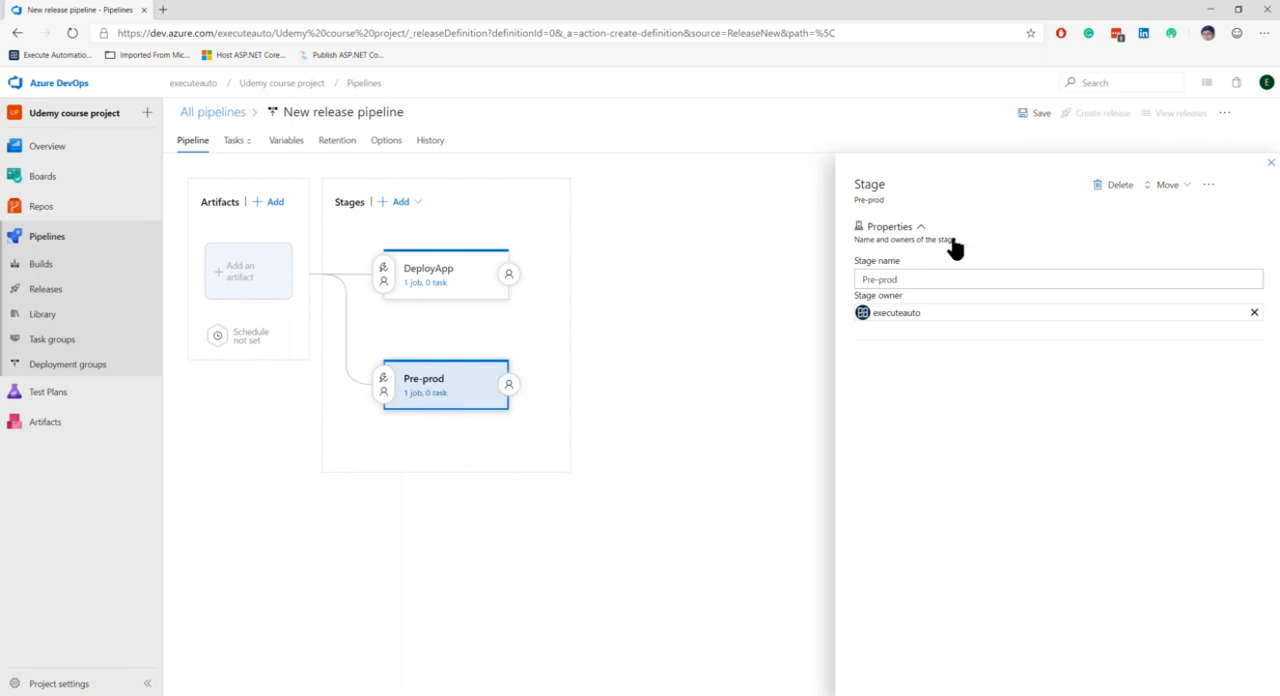
{"action": "left_click", "coordinate": [1117, 190]}
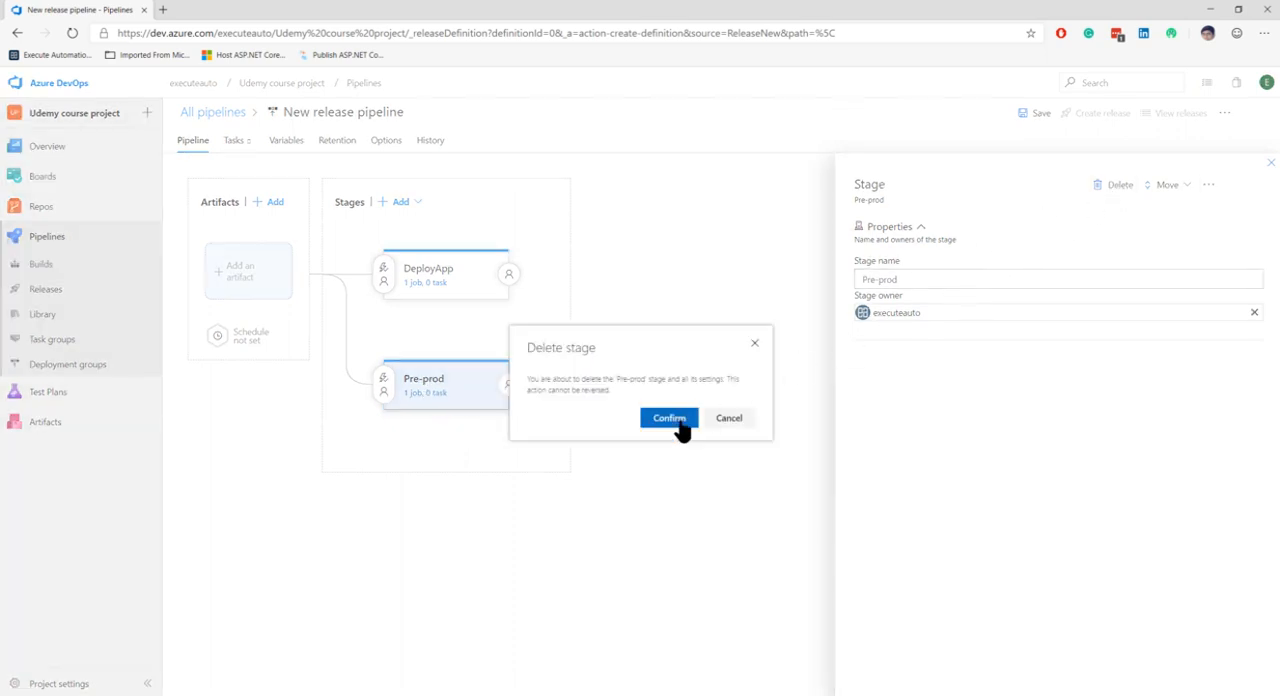
{"action": "left_click", "coordinate": [678, 419]}
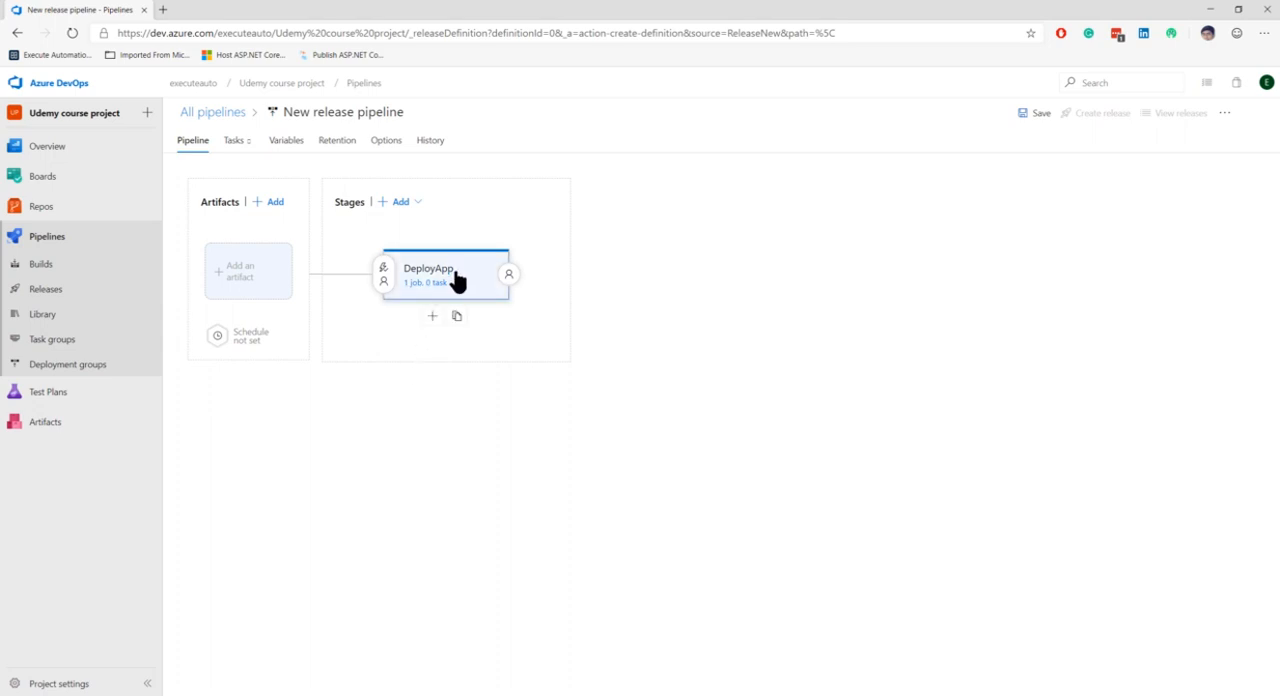
Step: Try the schedule, pull request deployment and approval options in DeployApp's pre-deployment conditions, switching each one back off
{"action": "left_click", "coordinate": [497, 279]}
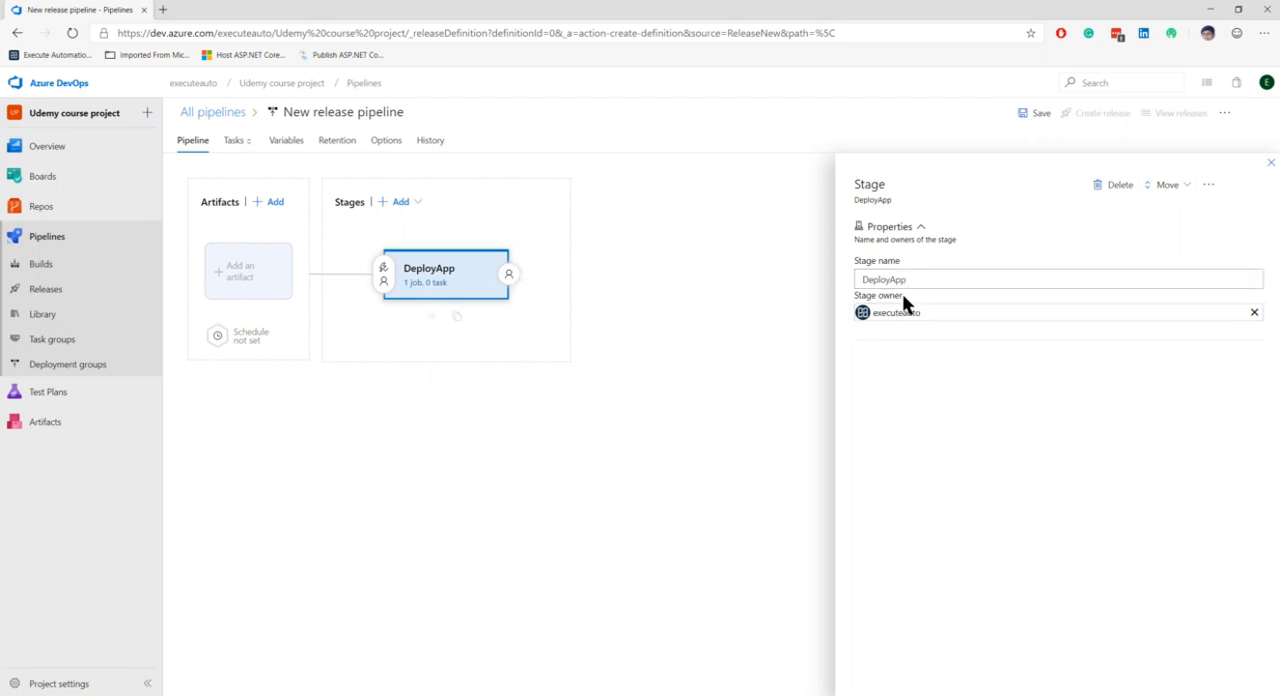
{"action": "mouse_move", "coordinate": [457, 318]}
{"action": "left_click", "coordinate": [384, 276]}
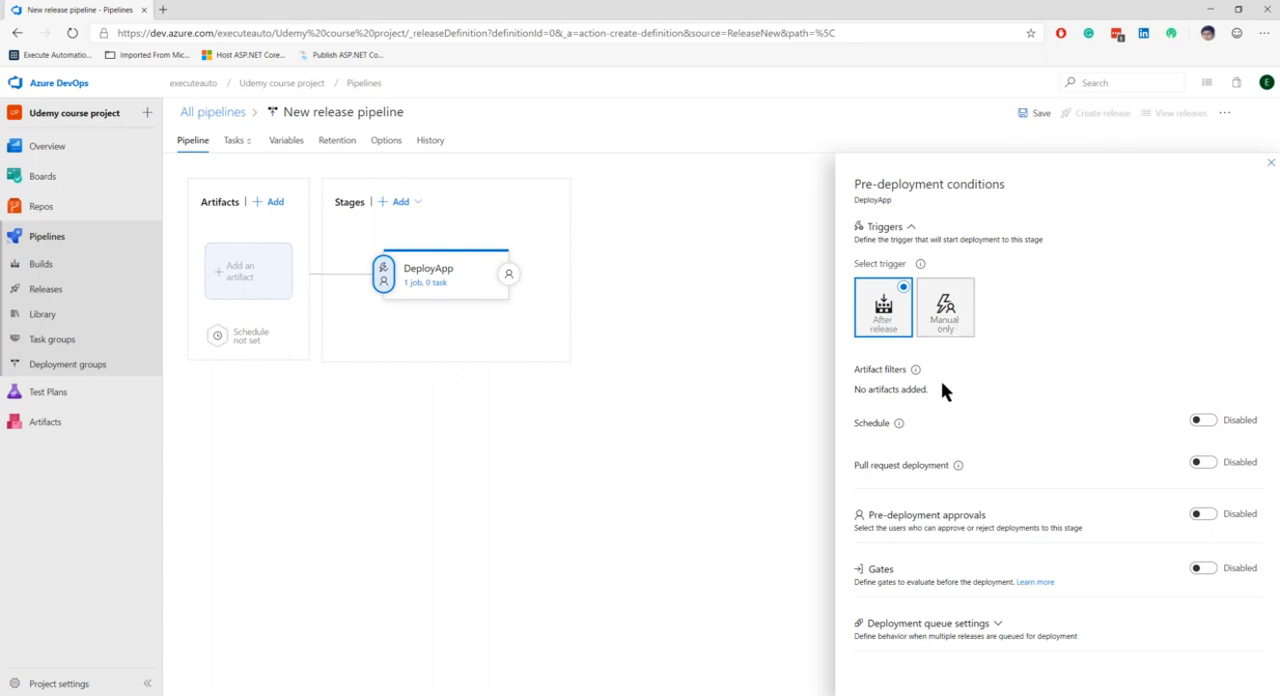
{"action": "left_click", "coordinate": [1202, 421]}
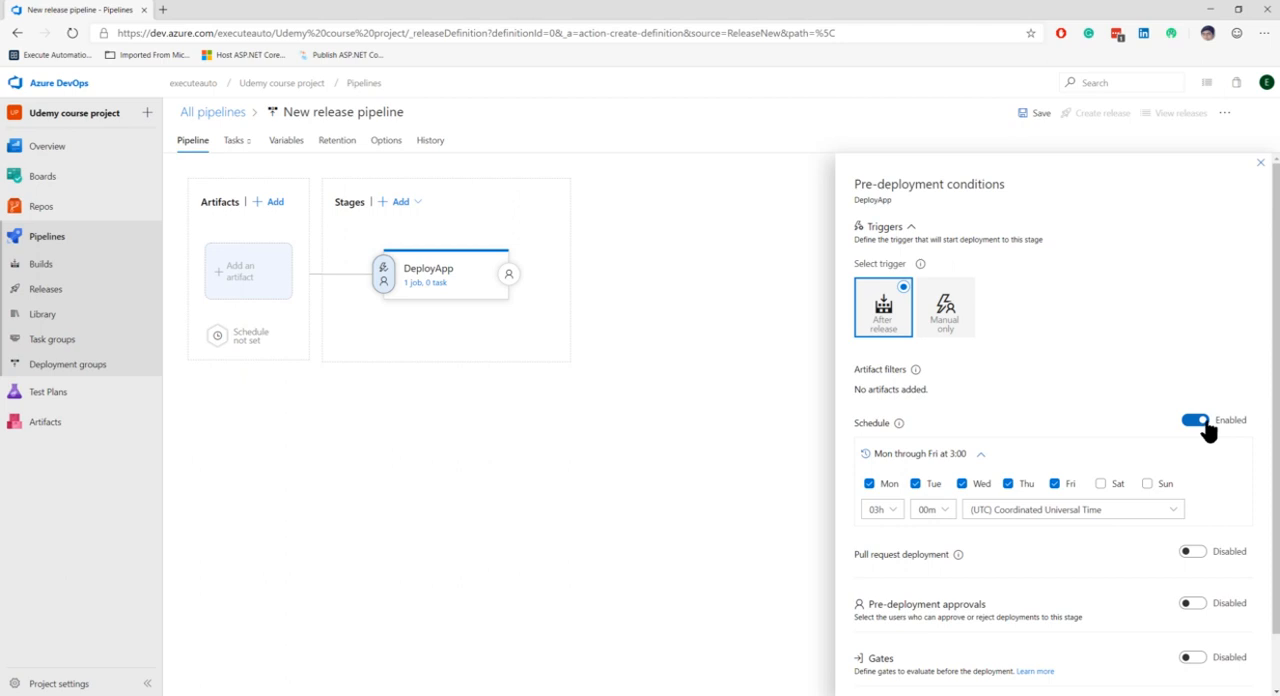
{"action": "left_click", "coordinate": [1195, 421]}
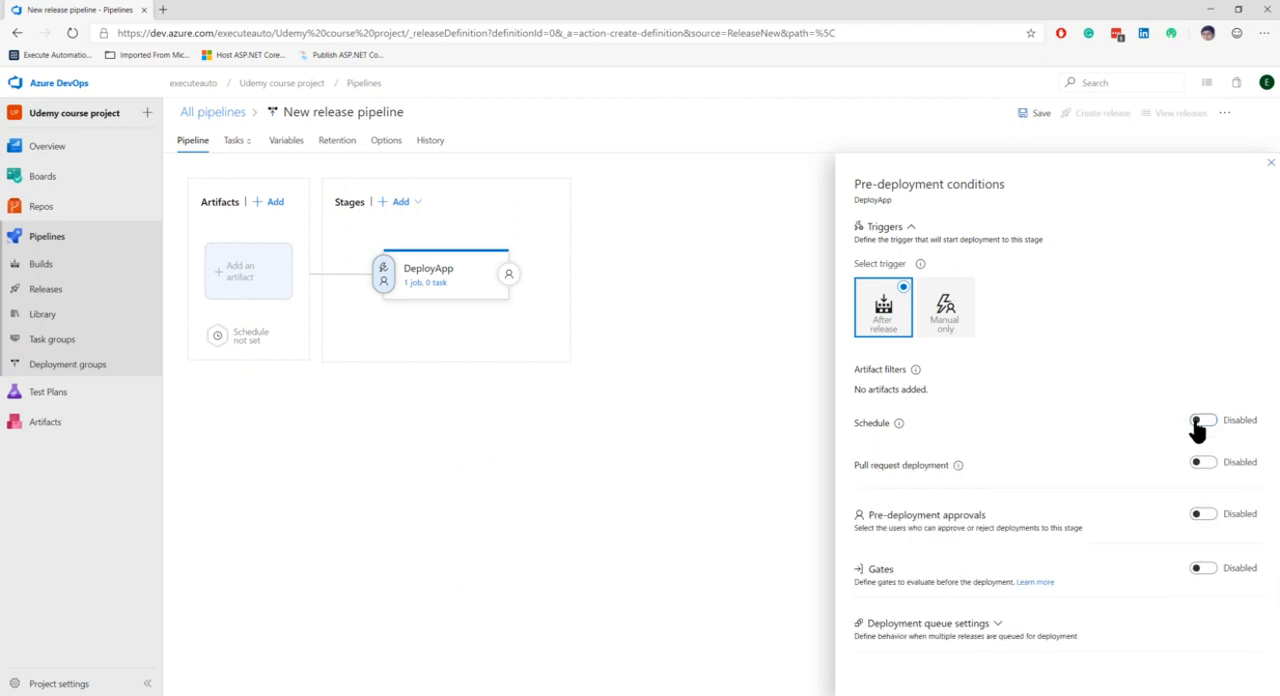
{"action": "left_click", "coordinate": [1204, 466]}
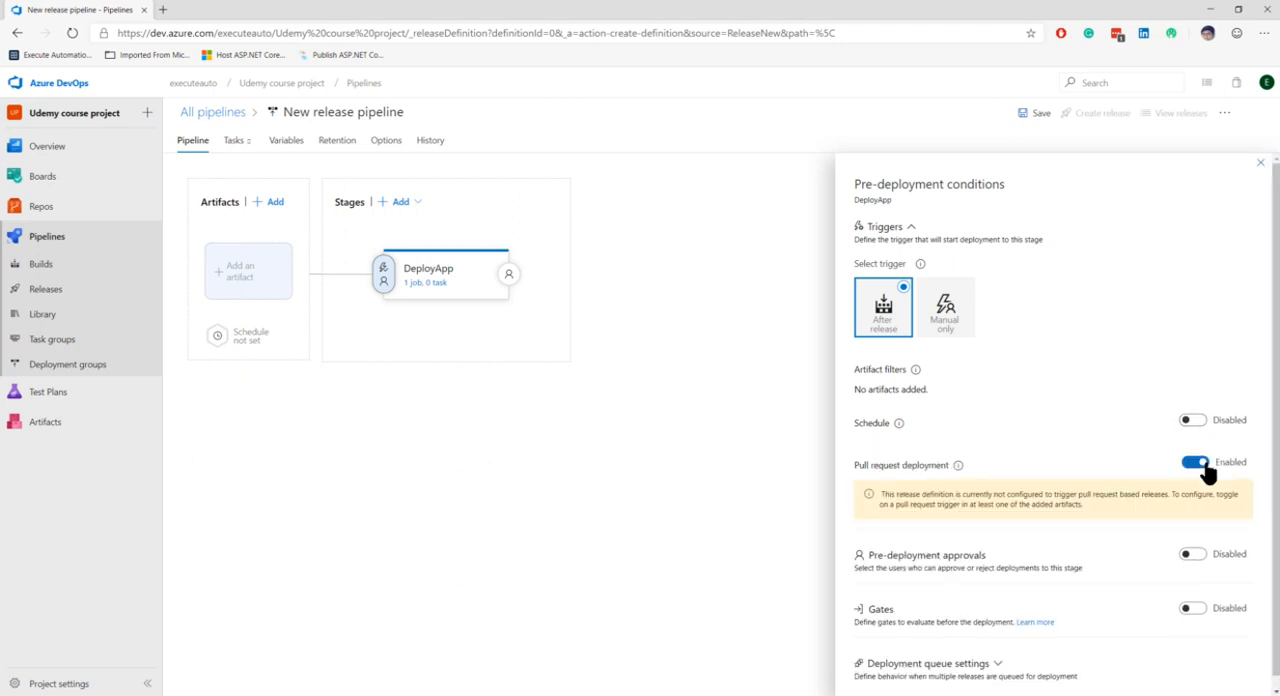
{"action": "left_click", "coordinate": [1198, 468]}
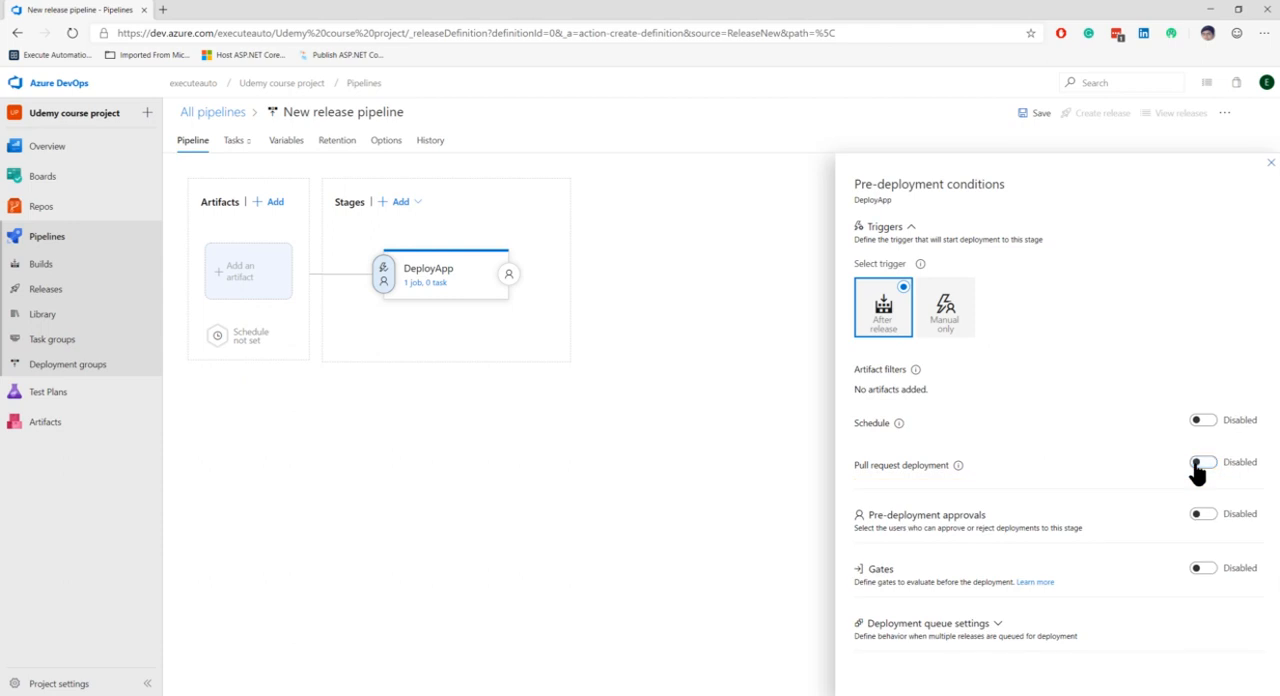
{"action": "left_click", "coordinate": [1204, 514]}
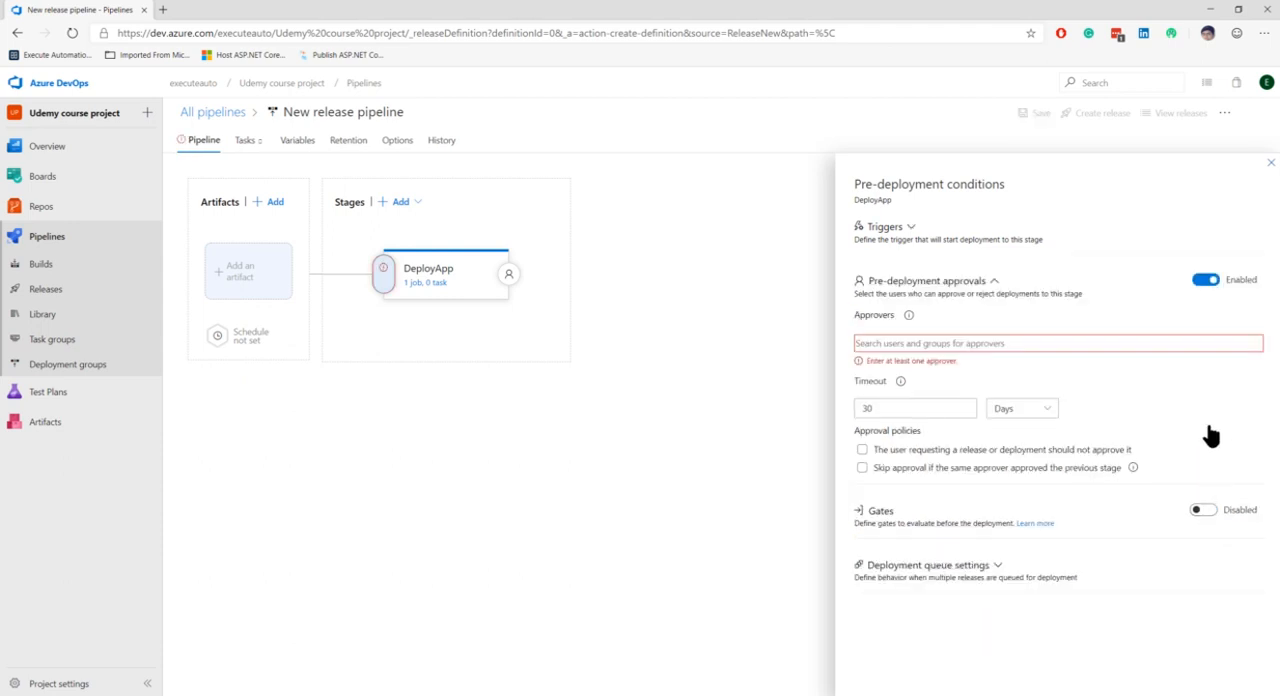
{"action": "left_click", "coordinate": [1205, 280]}
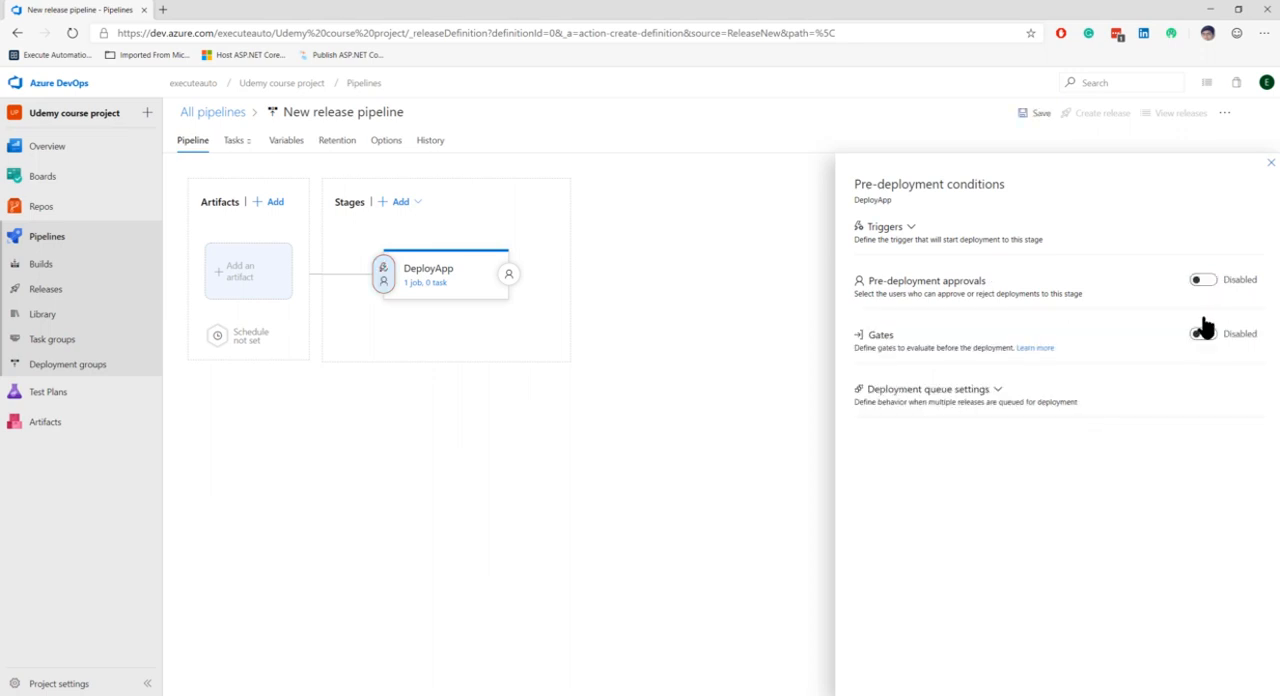
Step: Look through DeployApp's deployment queue settings, then view the stage's post-deployment conditions
{"action": "left_click", "coordinate": [997, 392]}
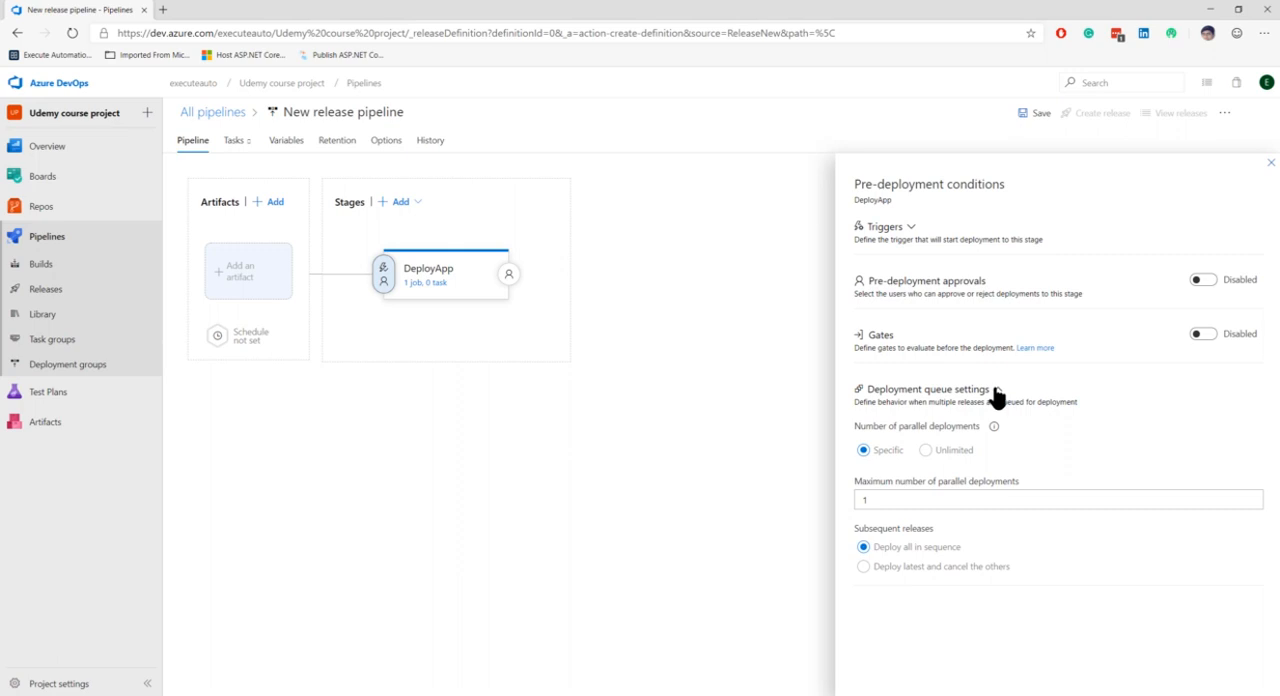
{"action": "left_click", "coordinate": [997, 393]}
{"action": "left_click", "coordinate": [997, 393]}
{"action": "left_click", "coordinate": [997, 393]}
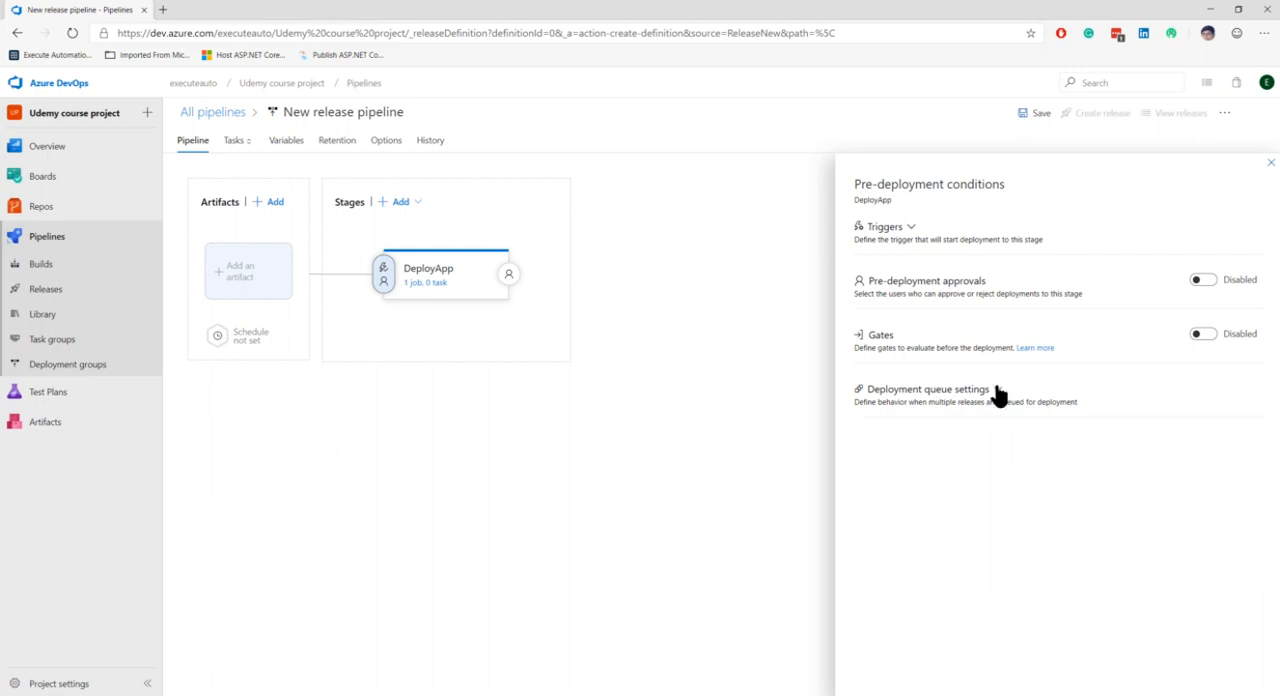
{"action": "left_click", "coordinate": [1266, 164]}
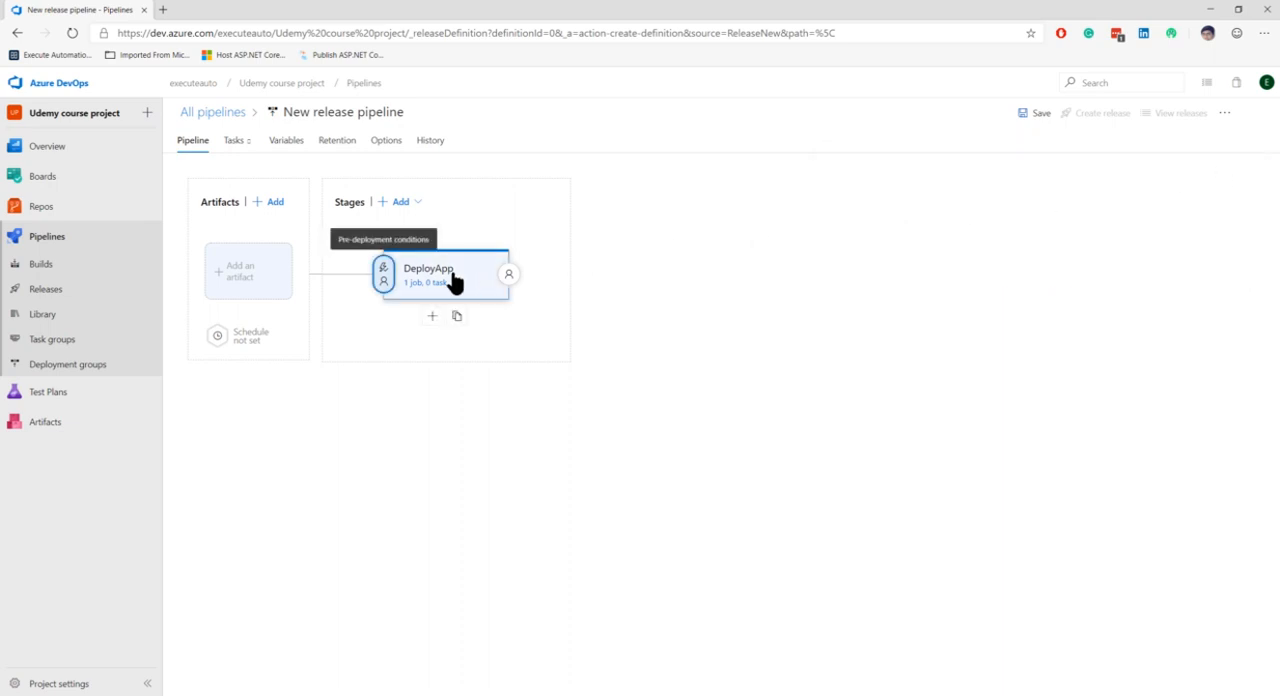
{"action": "left_click", "coordinate": [510, 277]}
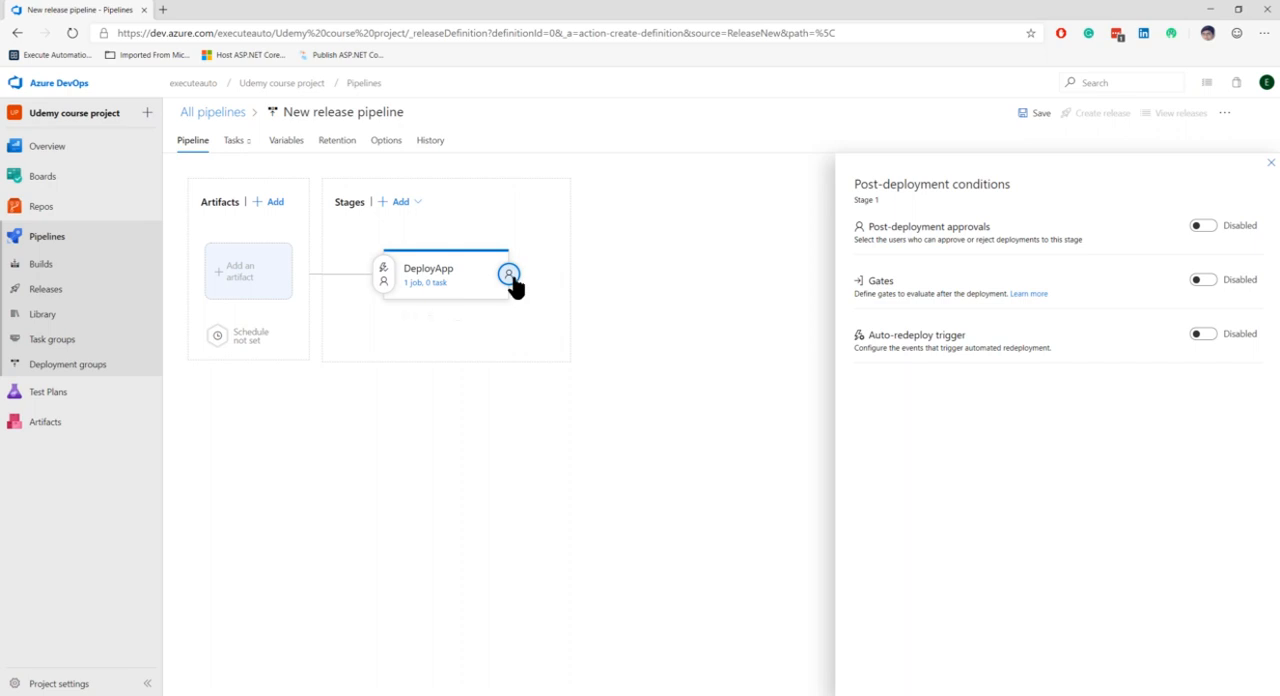
Step: Start adding an artifact, compare the Azure Repos, GitHub, TFVC and additional source types, and keep Build as the source type
{"action": "left_click", "coordinate": [237, 283]}
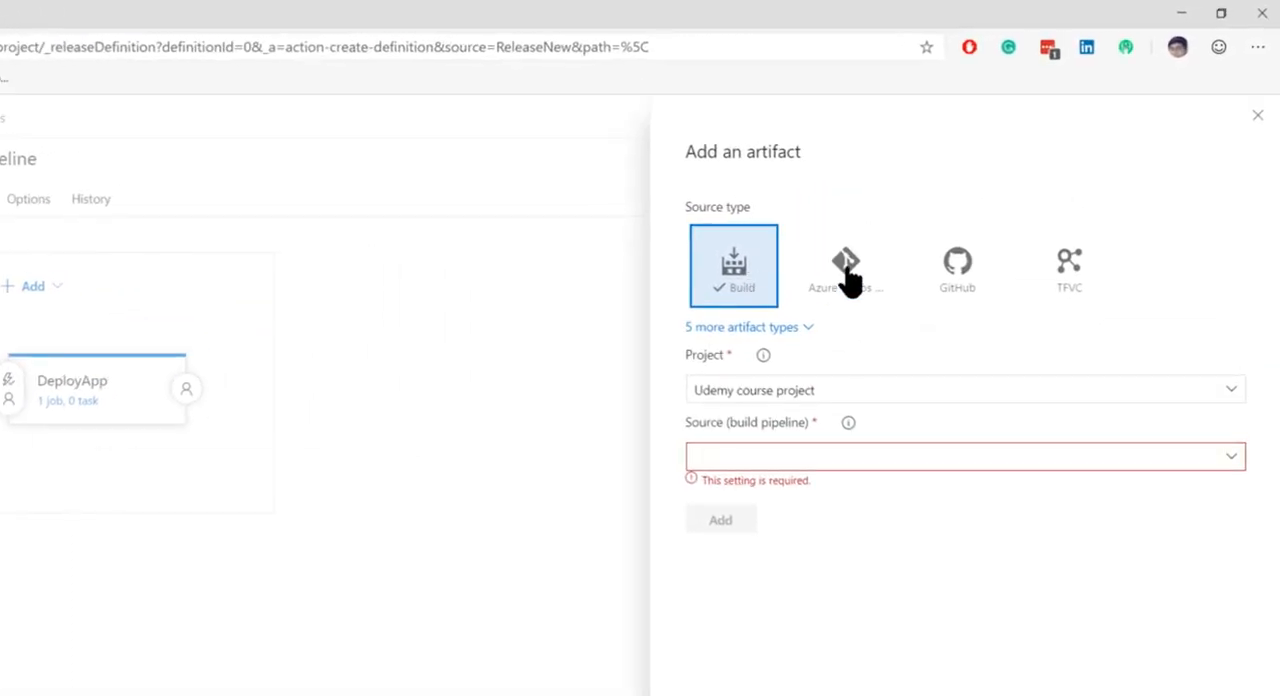
{"action": "left_click", "coordinate": [846, 270]}
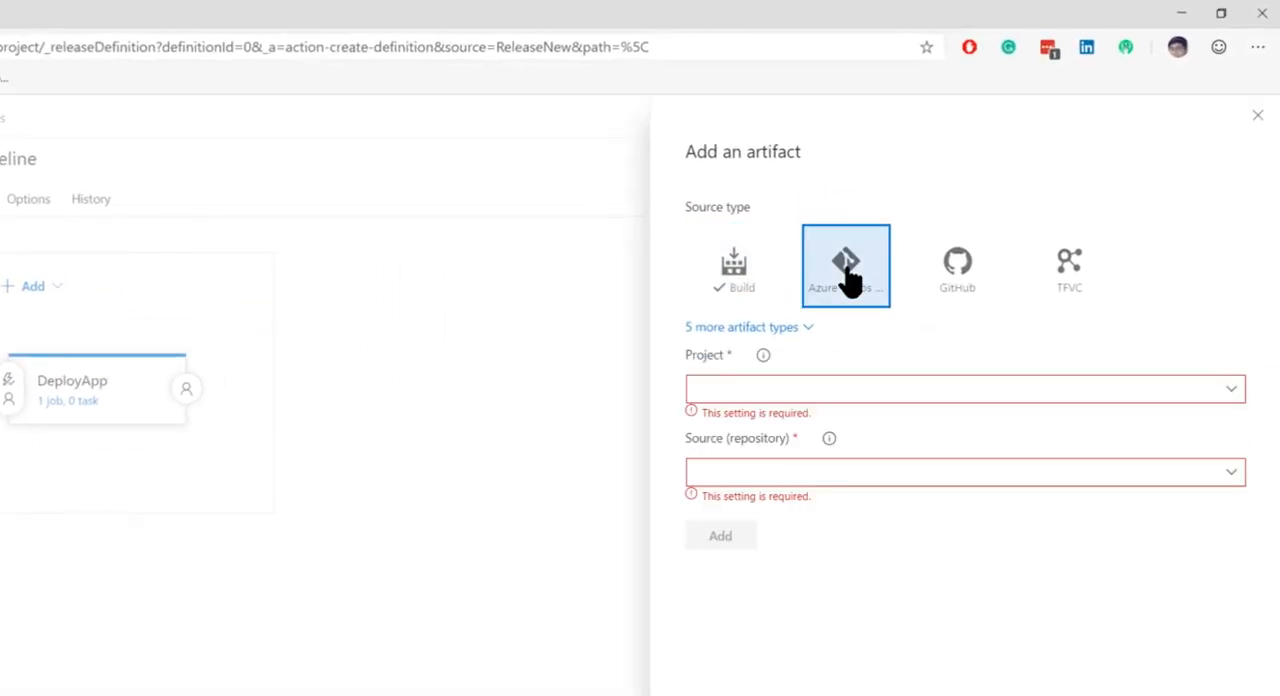
{"action": "left_click", "coordinate": [964, 272]}
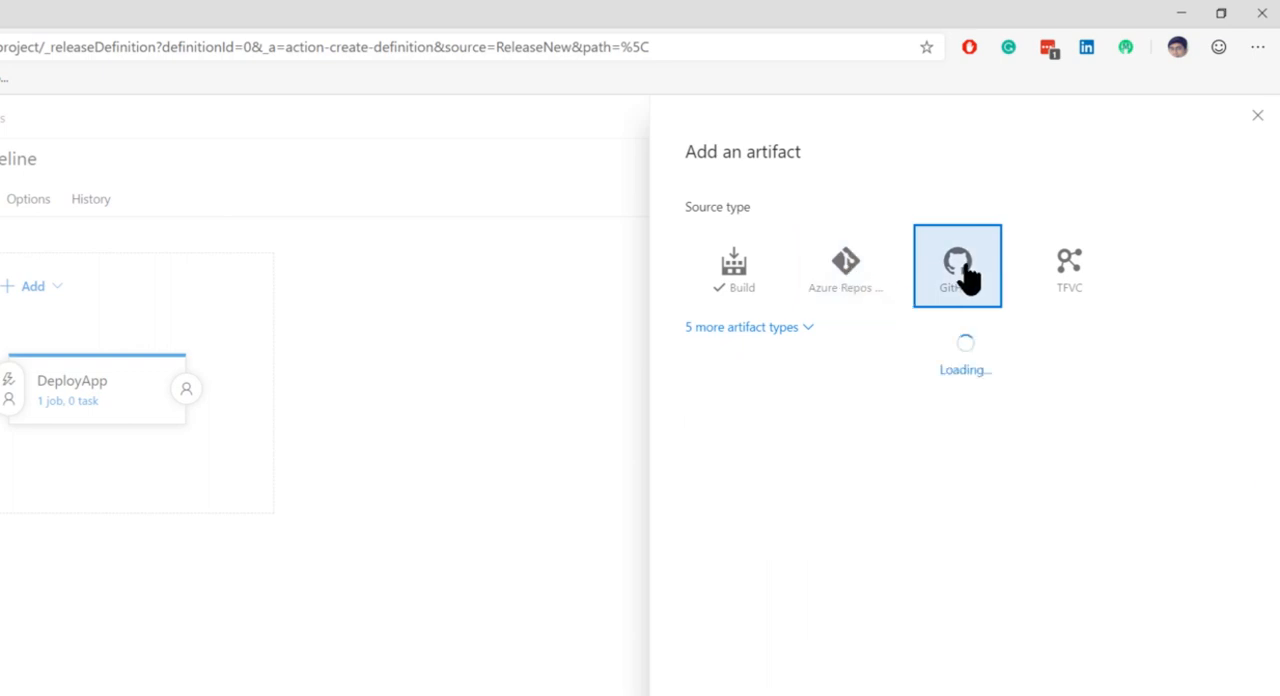
{"action": "left_click", "coordinate": [1068, 268]}
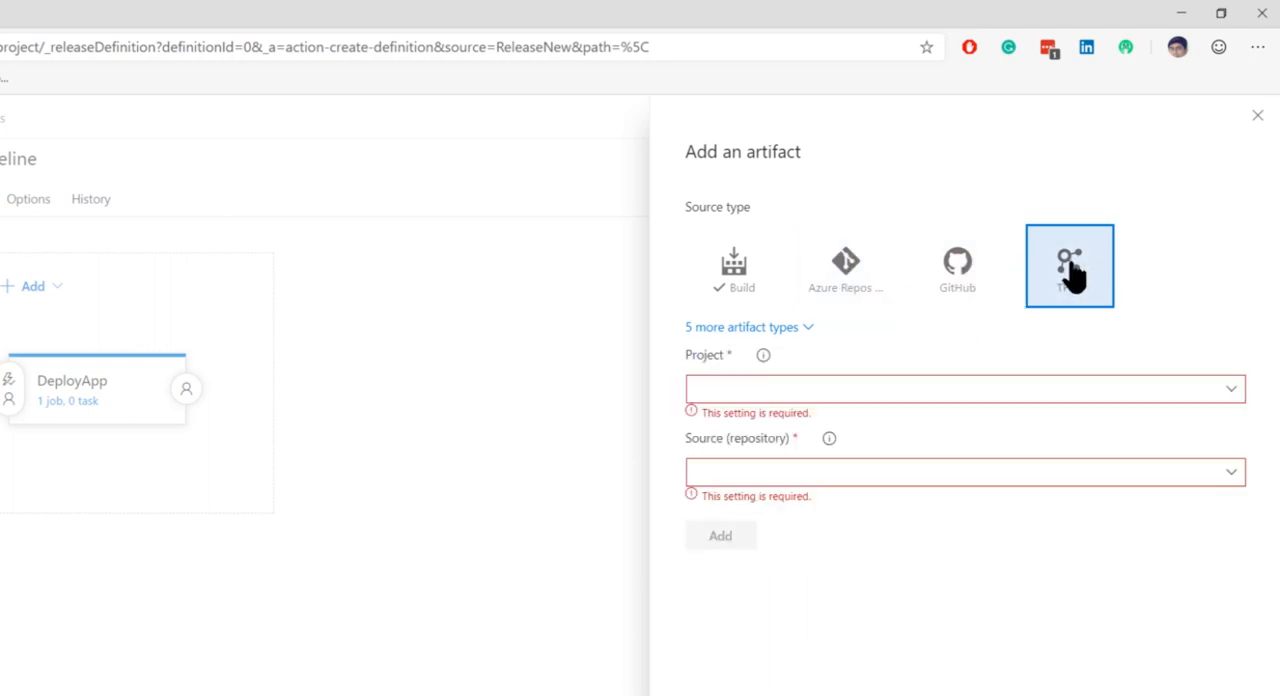
{"action": "left_click", "coordinate": [740, 288]}
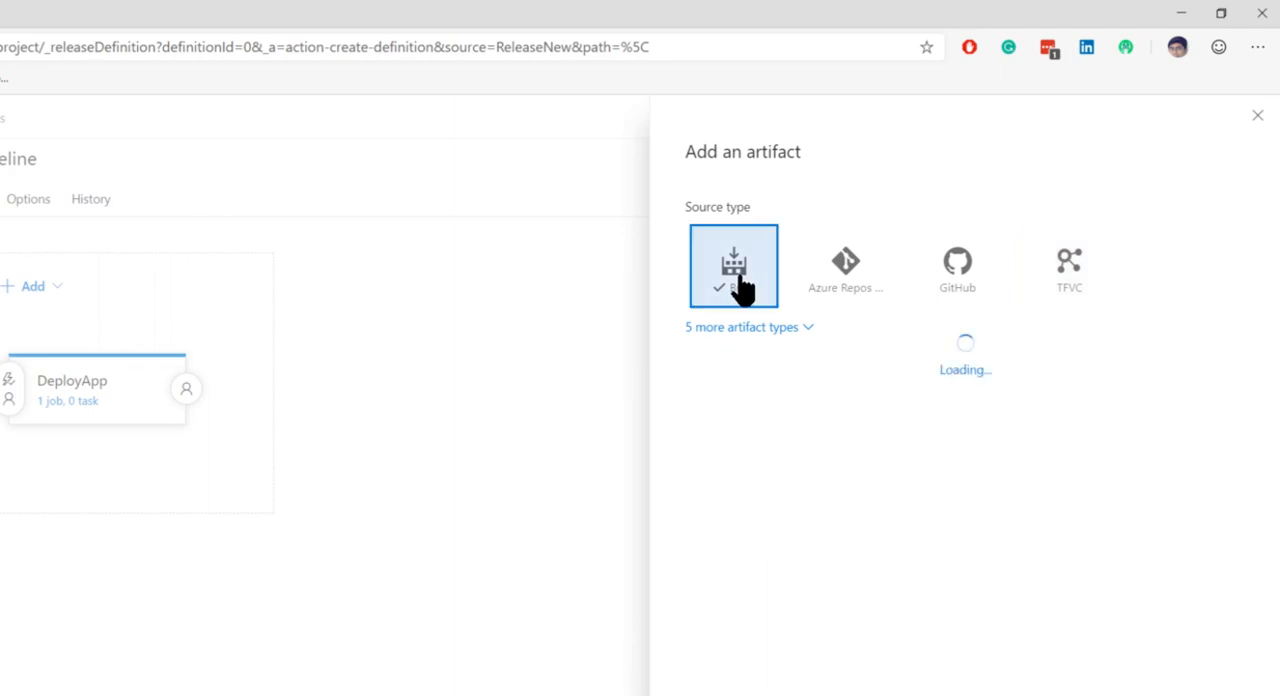
{"action": "left_click", "coordinate": [768, 328]}
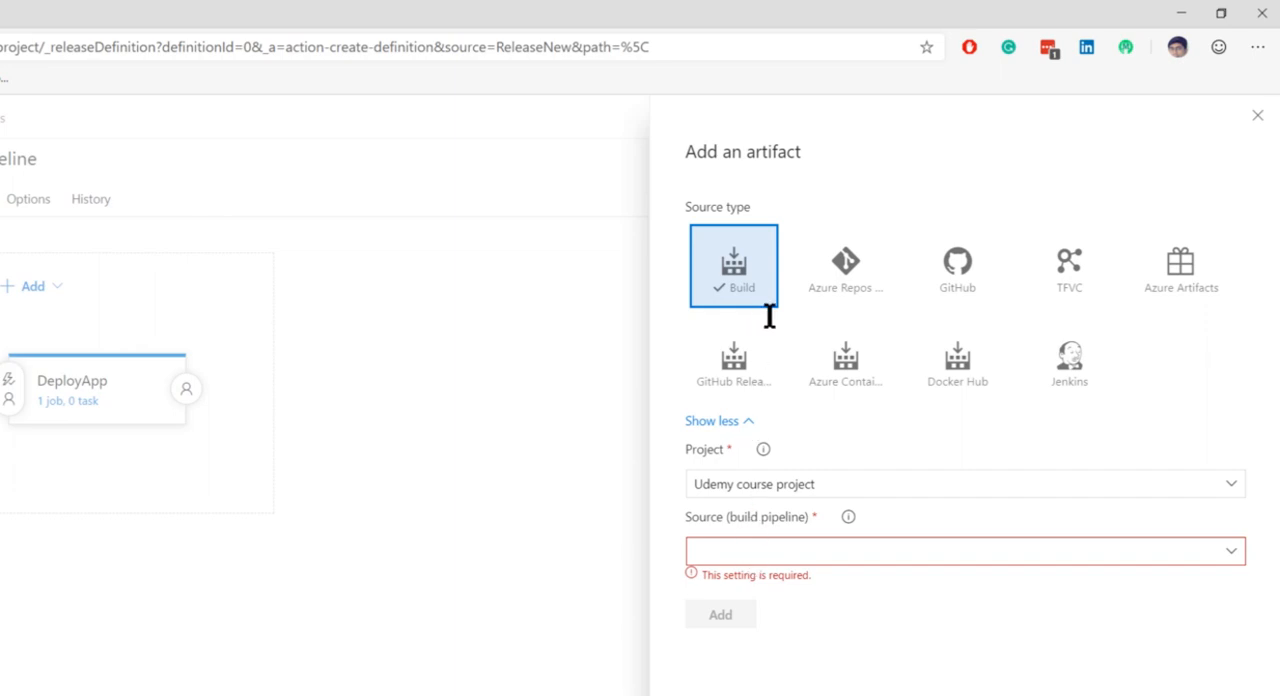
Step: Add the Udemy course project-ASP.NET Core-CI build pipeline as the artifact with the source alias drop
{"action": "left_click", "coordinate": [1230, 558]}
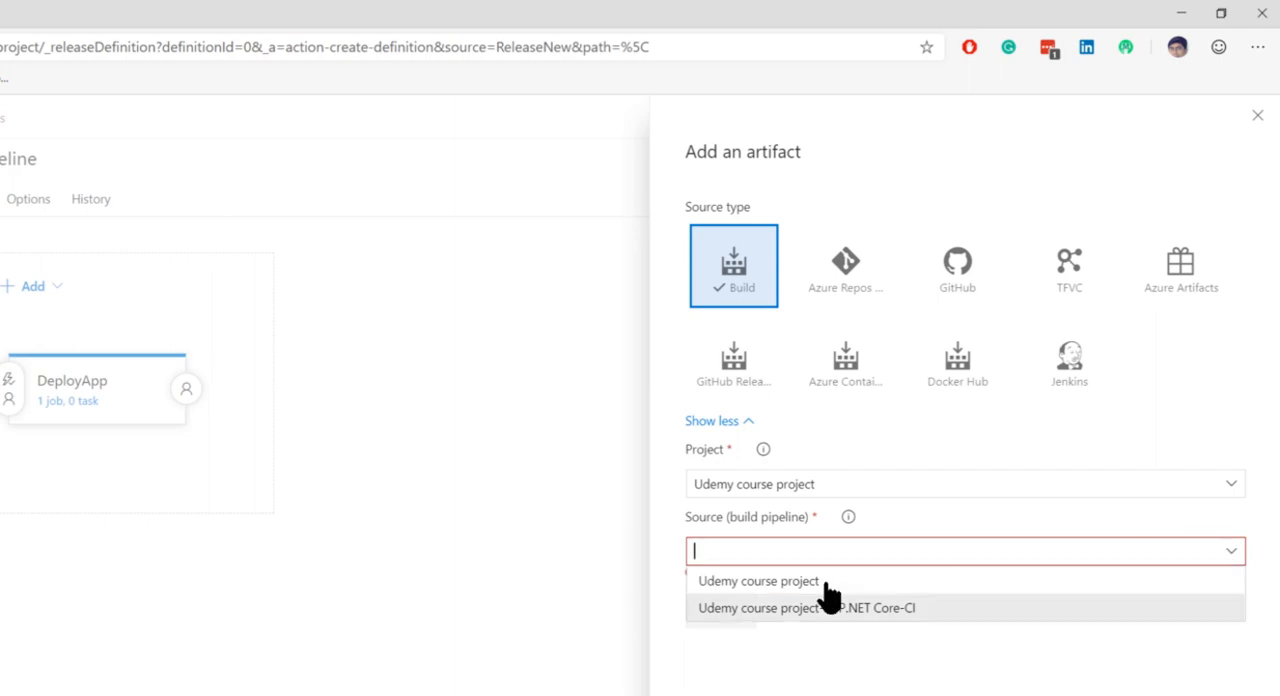
{"action": "left_click", "coordinate": [891, 612]}
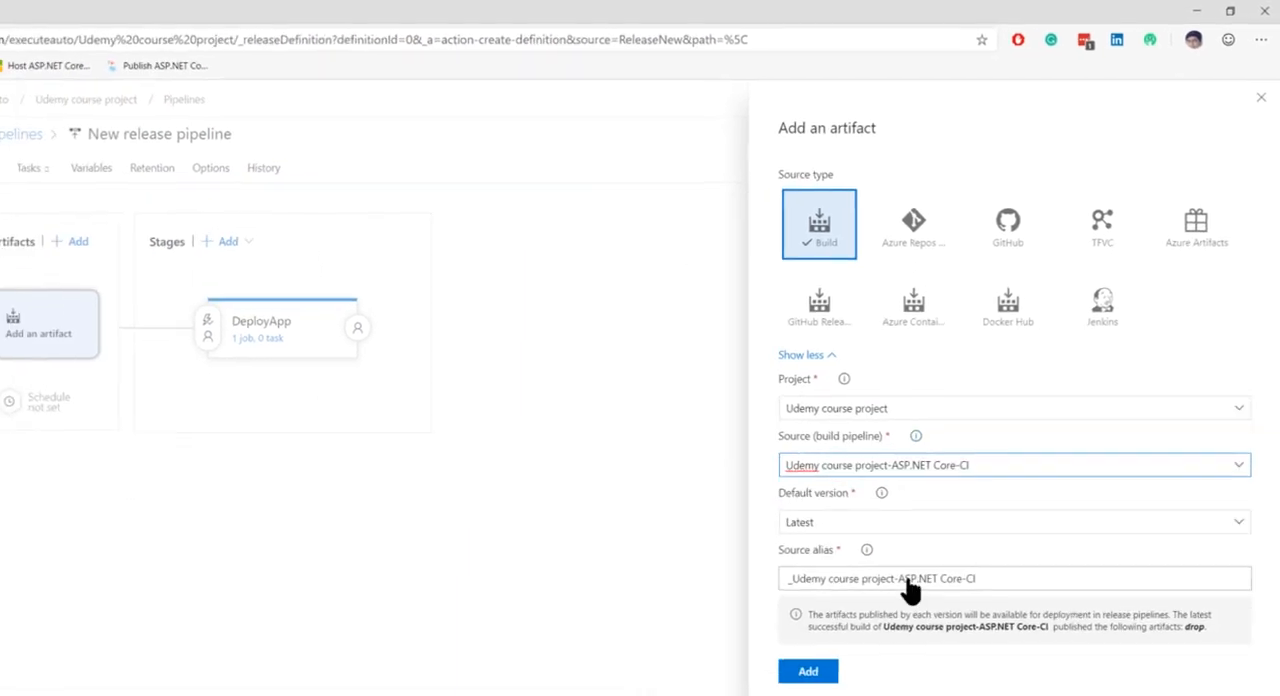
{"action": "triple_click", "coordinate": [908, 578]}
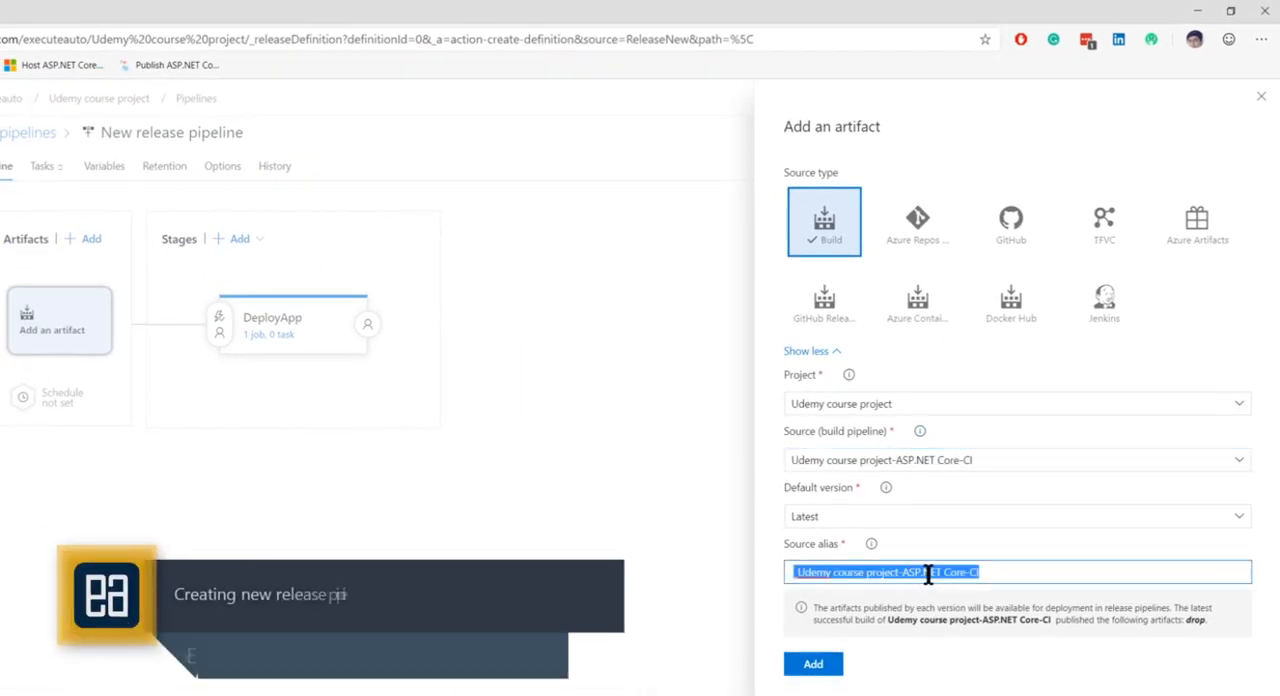
{"action": "type", "text": "drop"}
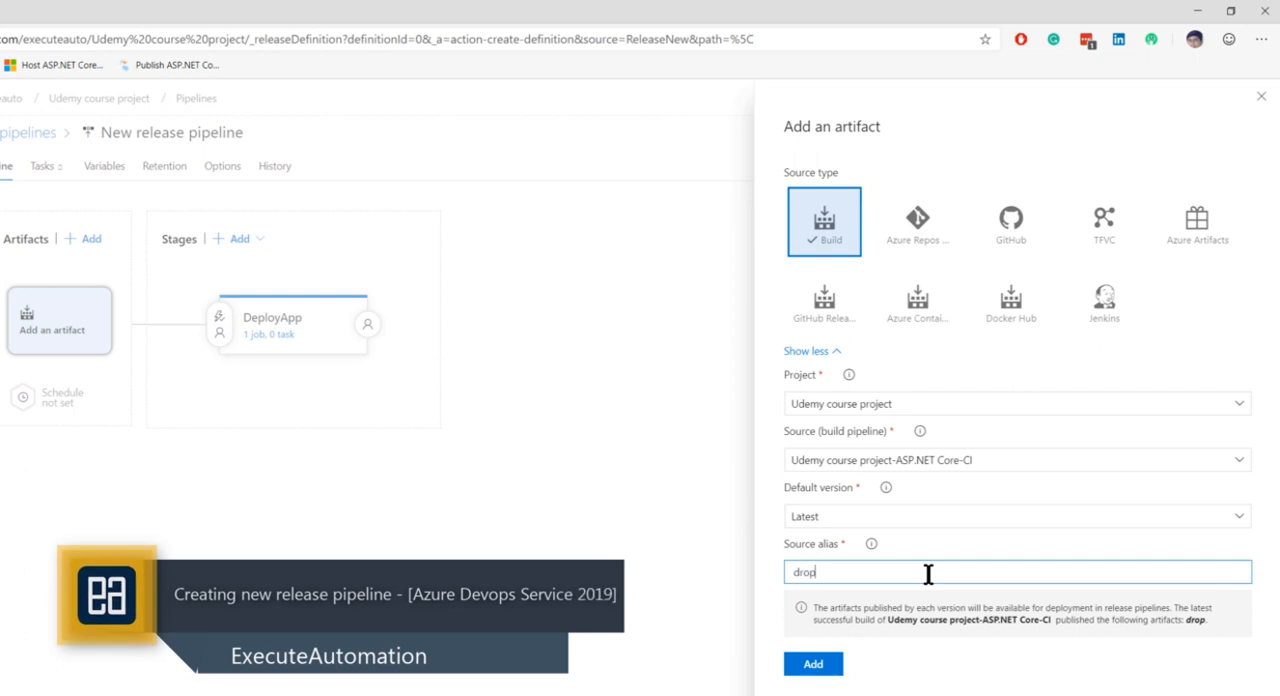
{"action": "left_click", "coordinate": [813, 663]}
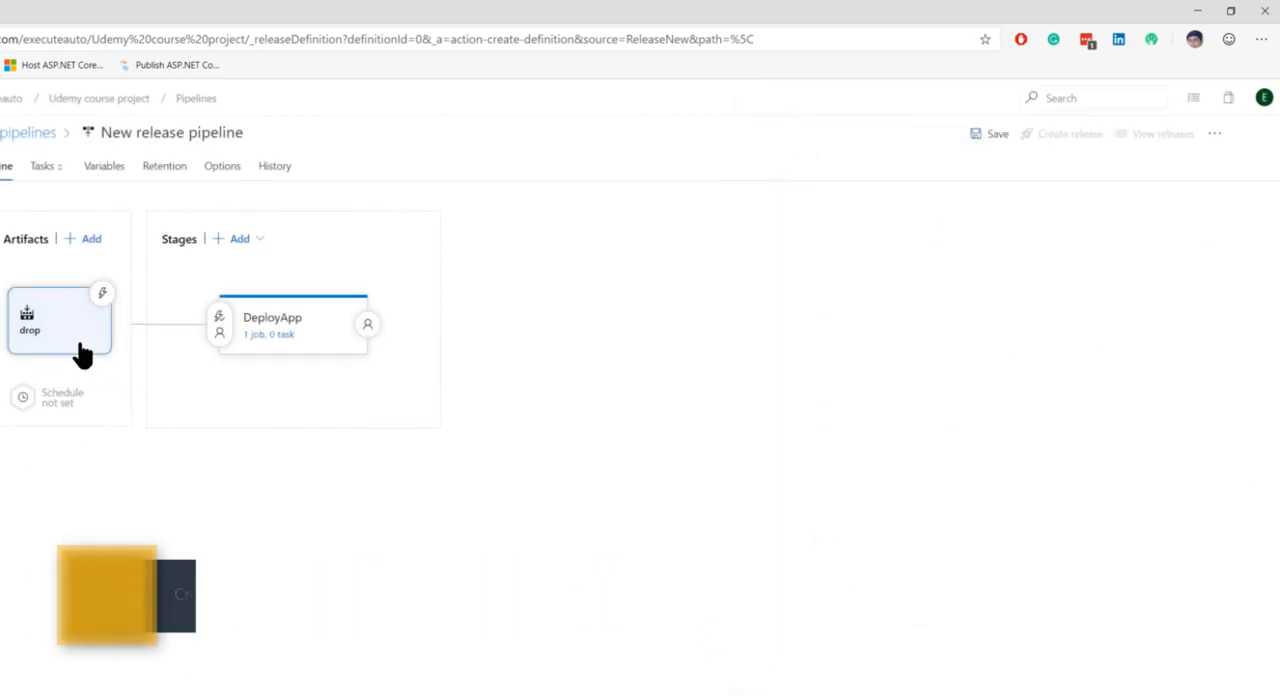
Step: Open the DeployApp stage's tasks and check which stage is selected and its name
{"action": "left_click", "coordinate": [285, 330]}
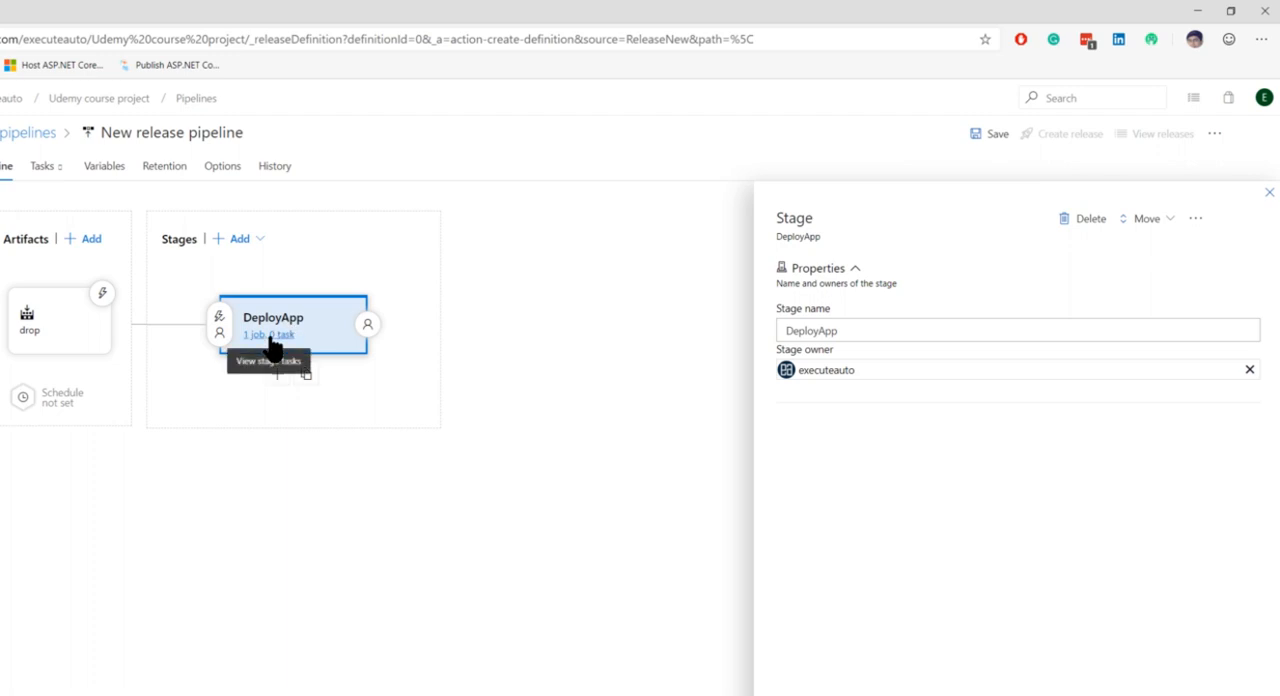
{"action": "left_click", "coordinate": [270, 338]}
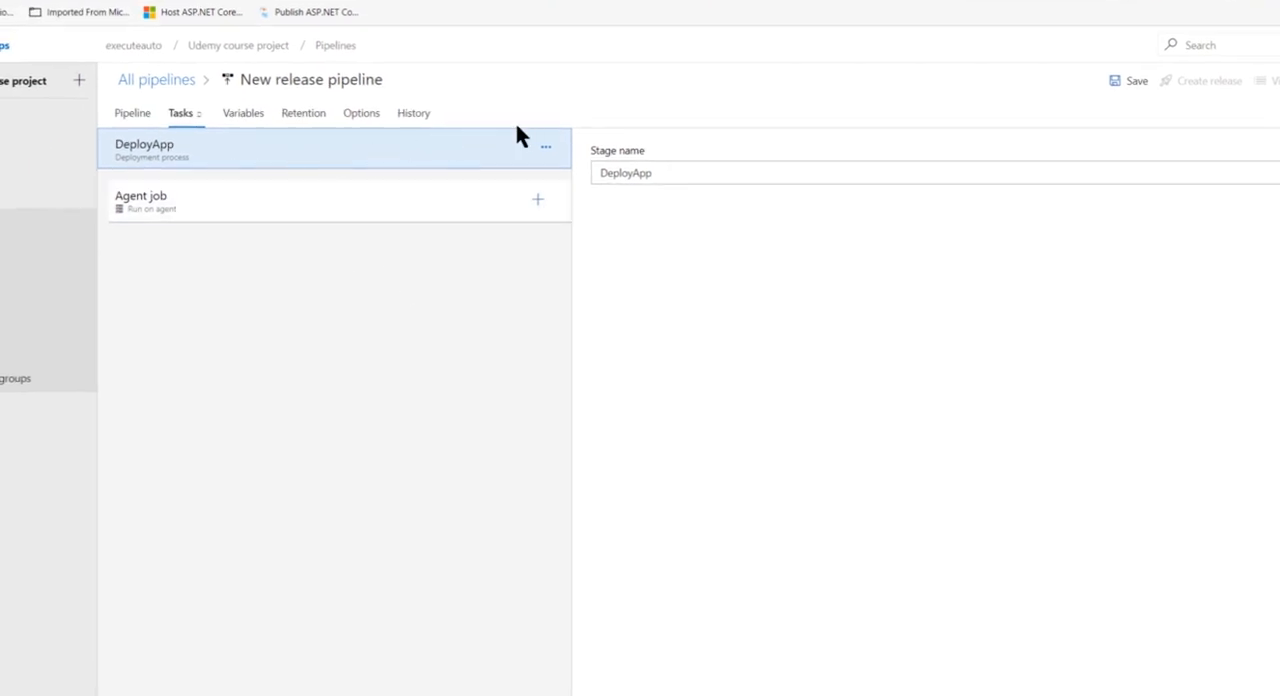
{"action": "left_click", "coordinate": [199, 116]}
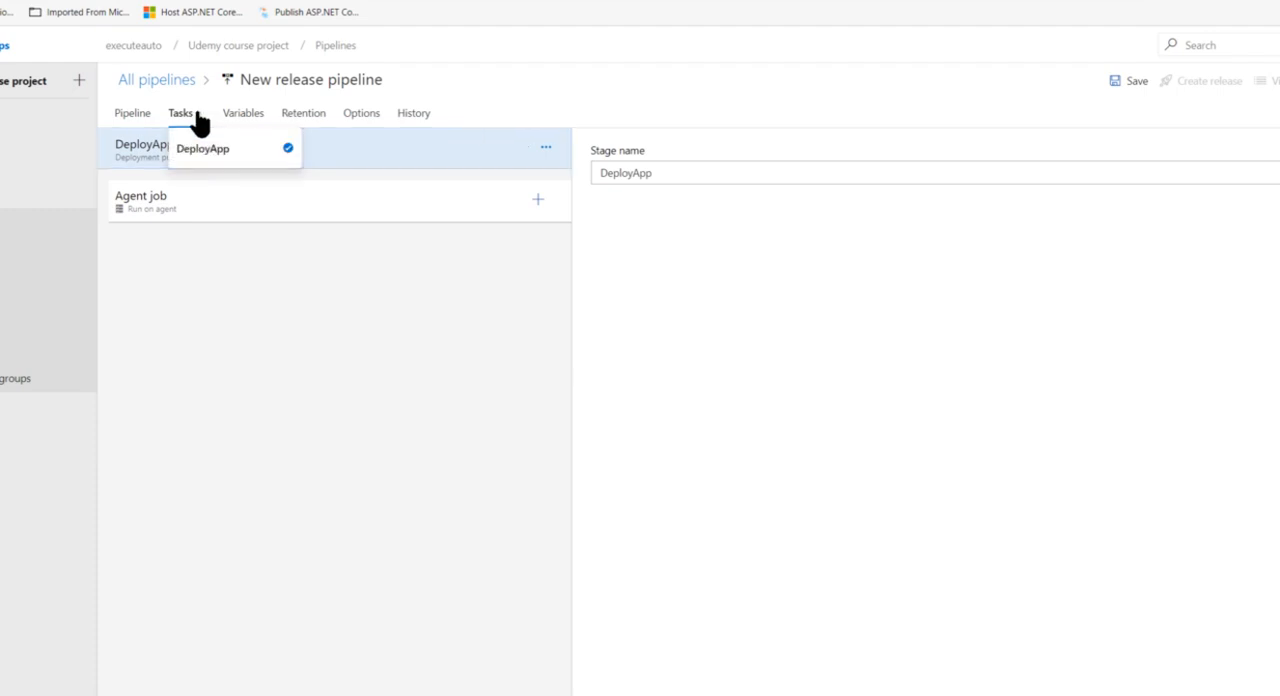
{"action": "left_click", "coordinate": [291, 163]}
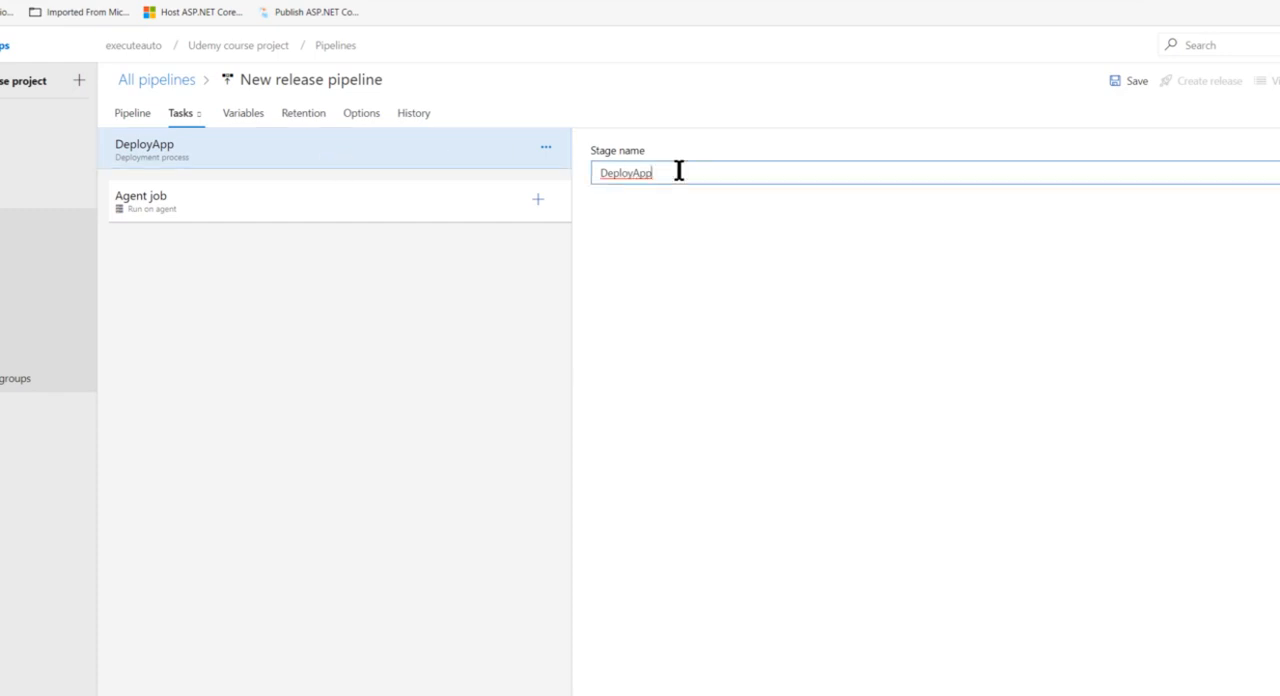
{"action": "left_click_drag", "start_coordinate": [677, 171], "coordinate": [577, 169]}
Step: Set the agent pool of DeployApp's agent job to UdemyPool and check its artifact download settings
{"action": "left_click", "coordinate": [318, 209]}
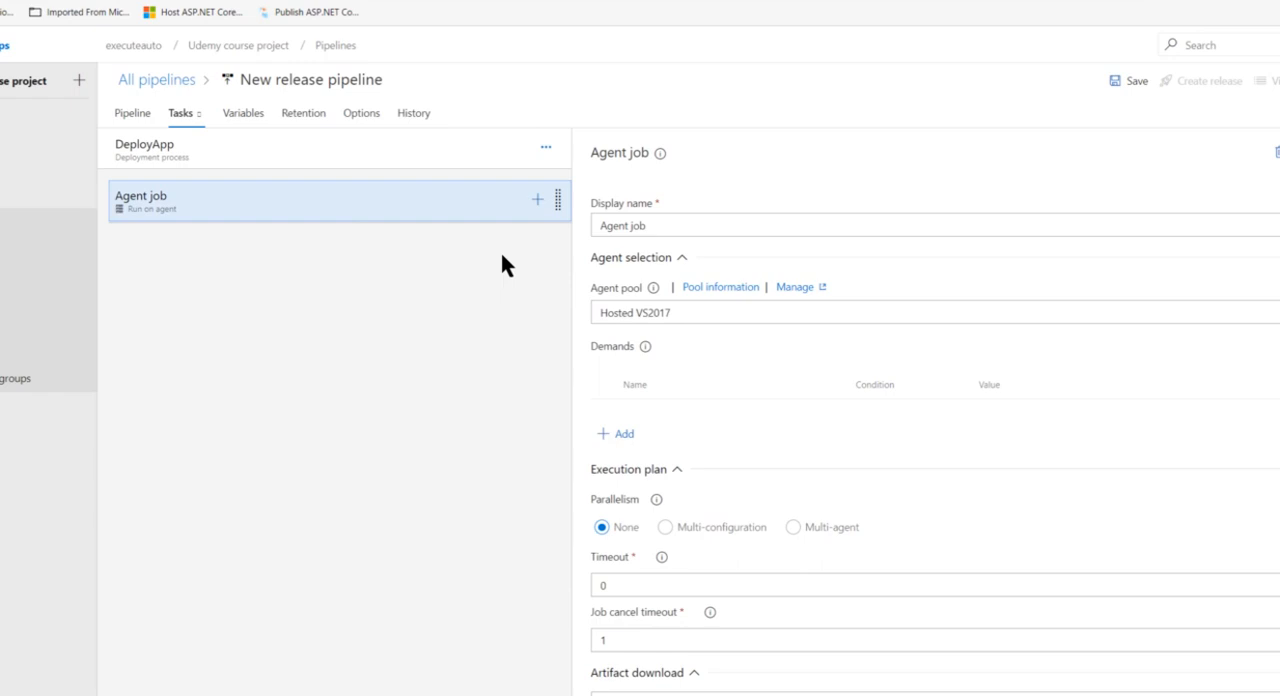
{"action": "left_click", "coordinate": [800, 312]}
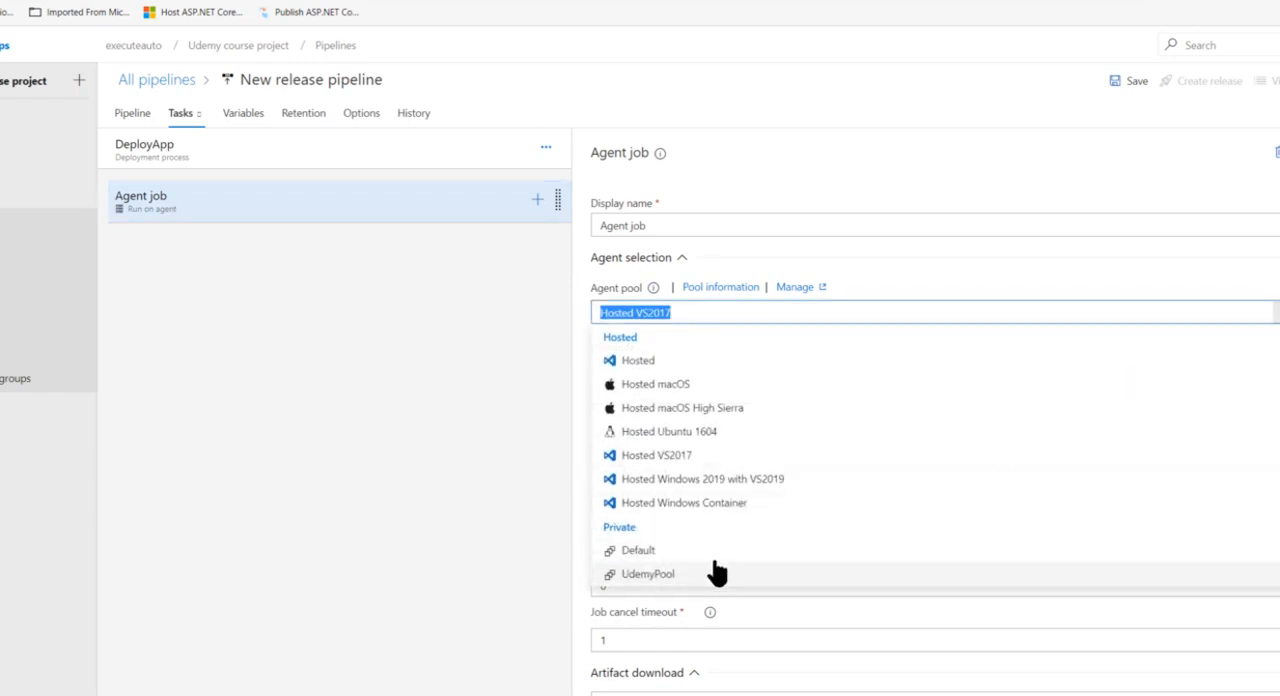
{"action": "left_click", "coordinate": [697, 578]}
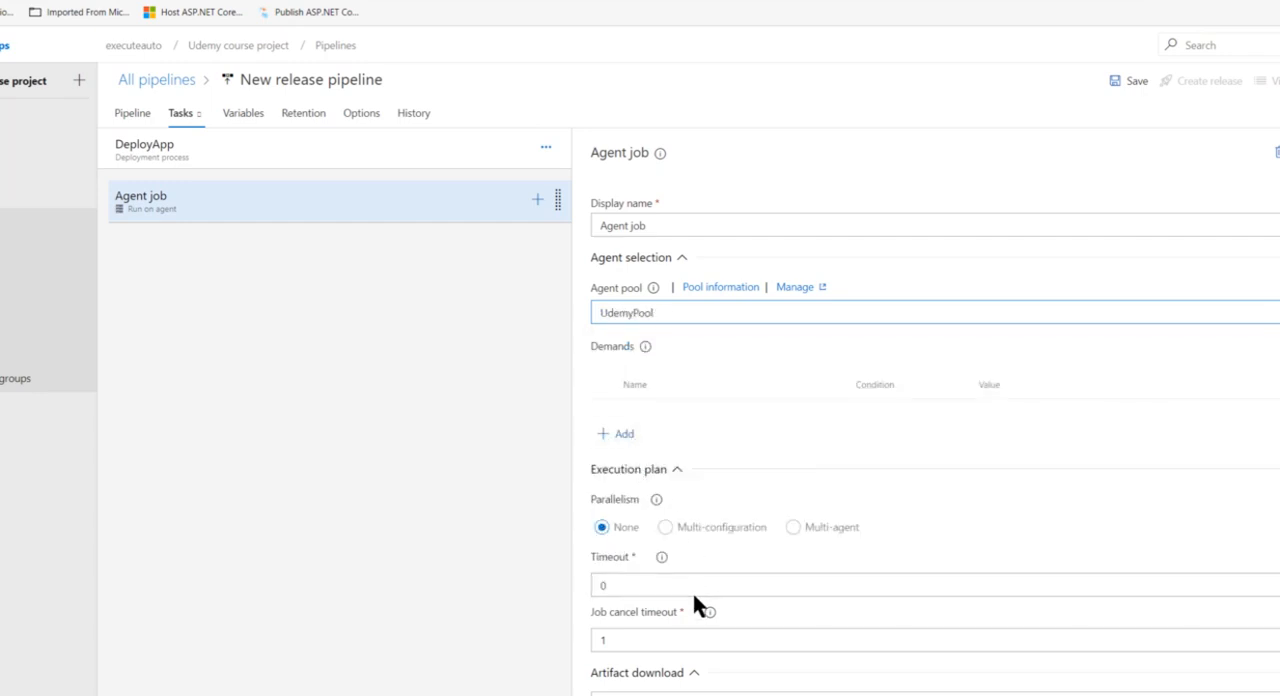
{"action": "scroll", "coordinate": [691, 589], "scroll_direction": "down", "scroll_amount": 1}
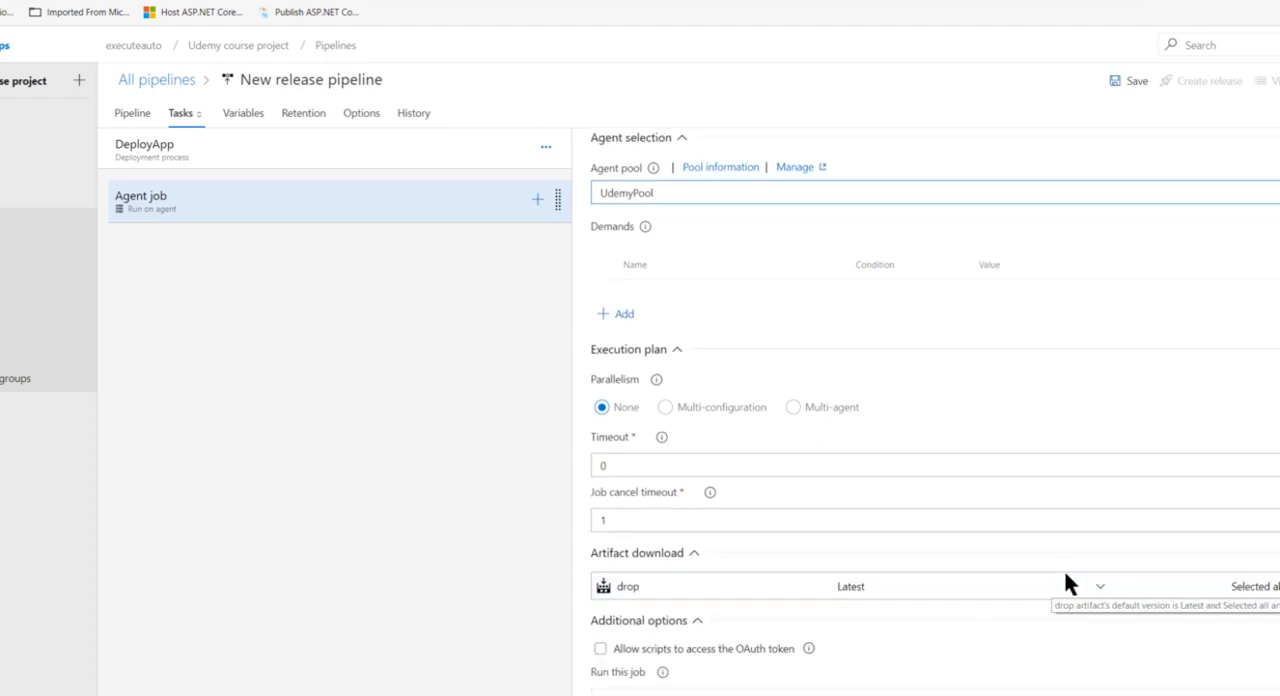
Step: Examine the published contents of the drop artifact in the agent job's artifact download settings, including EADemoApp.zip and the UITest folder's files
{"action": "left_click", "coordinate": [1104, 588]}
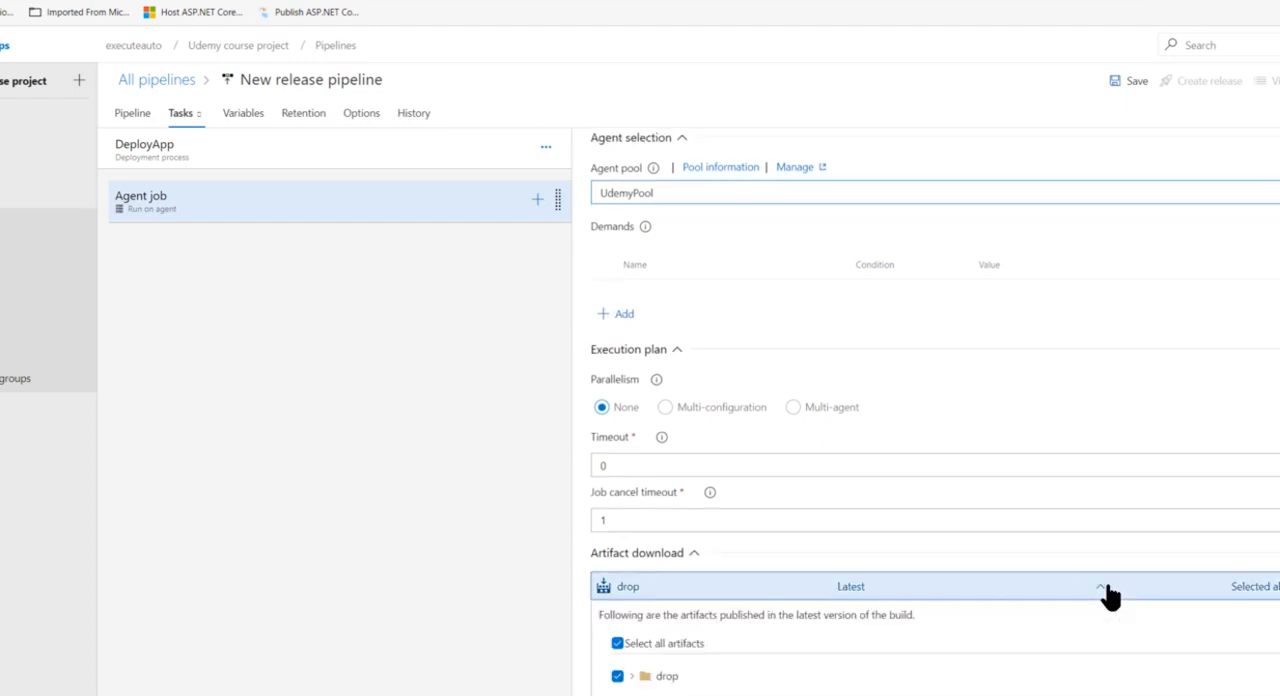
{"action": "left_click", "coordinate": [672, 670]}
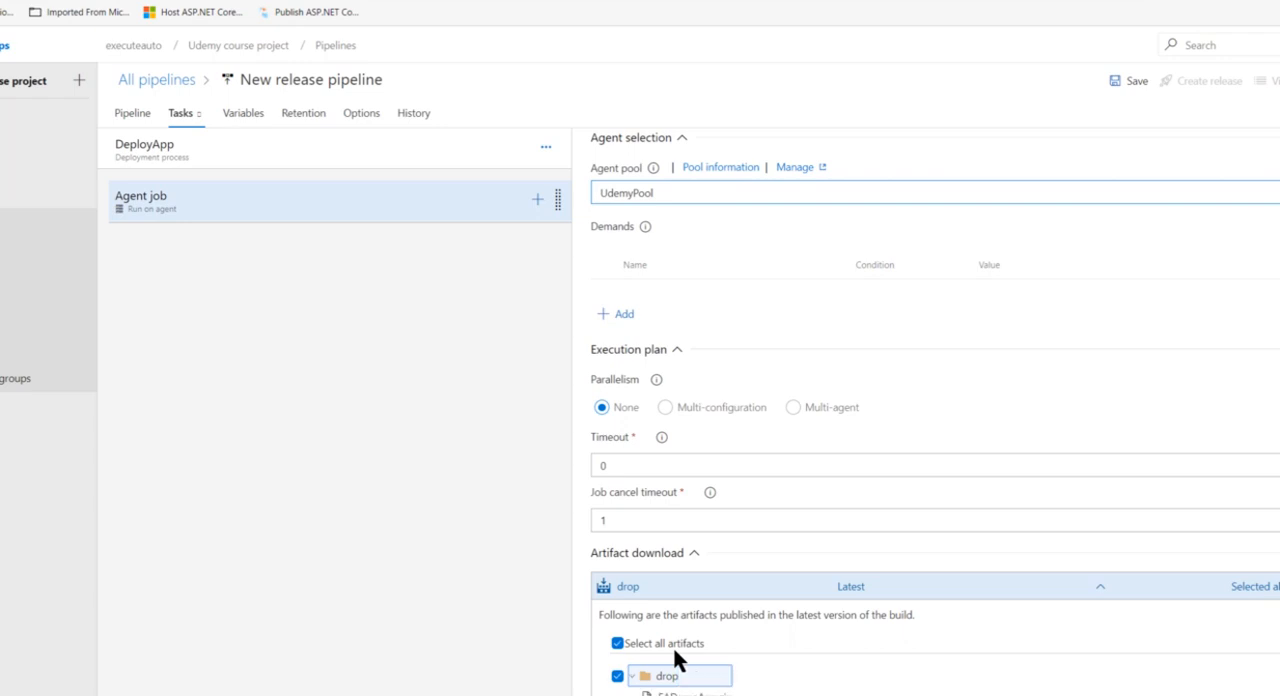
{"action": "scroll", "coordinate": [690, 600], "scroll_direction": "down", "scroll_amount": 1}
{"action": "left_click", "coordinate": [705, 560]}
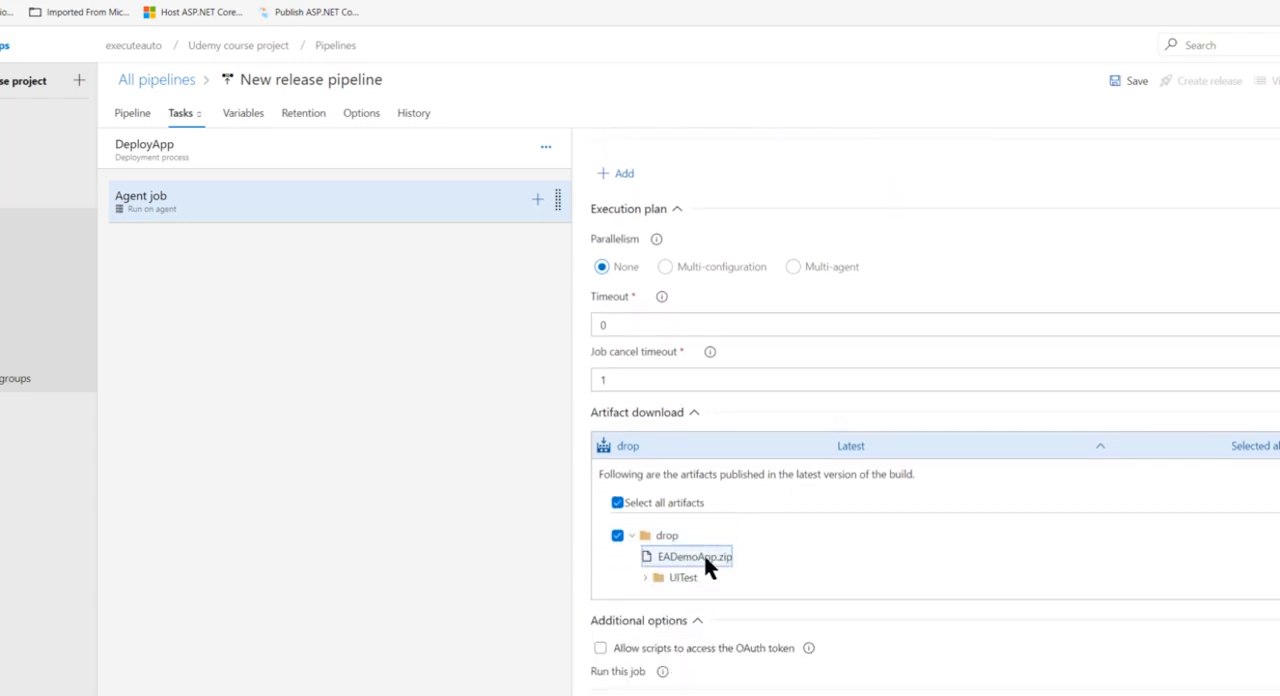
{"action": "left_click", "coordinate": [652, 575]}
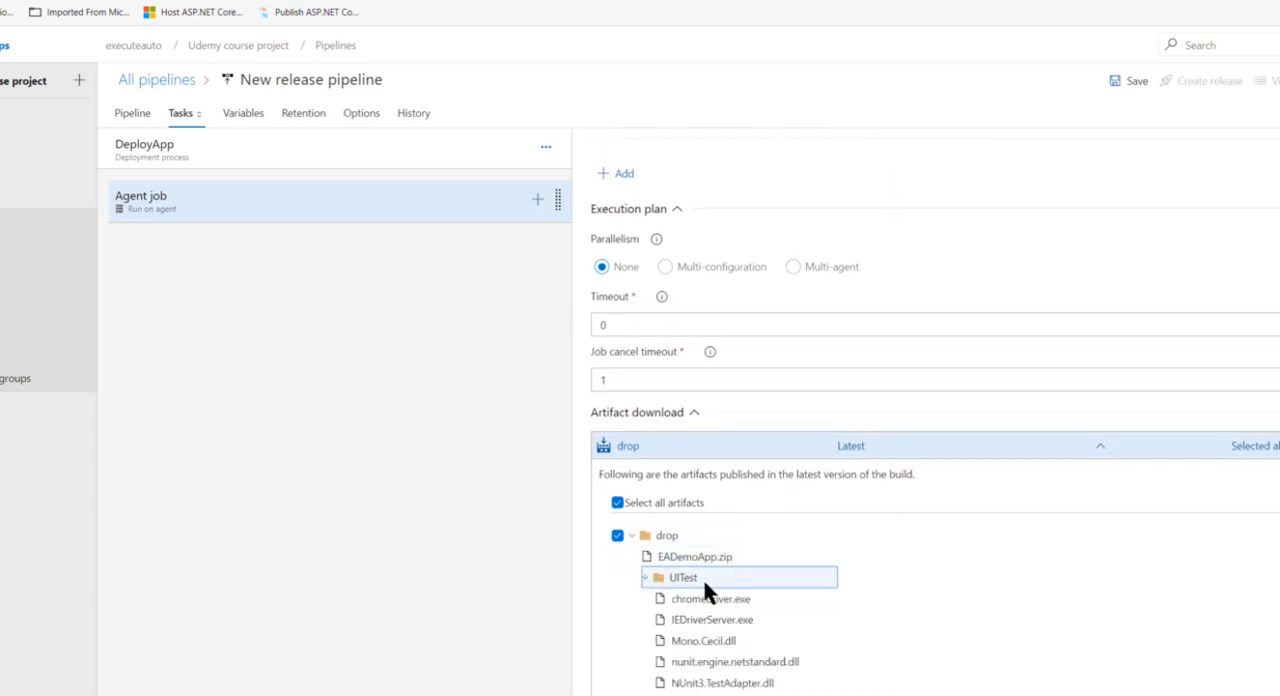
{"action": "scroll", "coordinate": [702, 578], "scroll_direction": "down", "scroll_amount": 1}
{"action": "scroll", "coordinate": [704, 588], "scroll_direction": "down", "scroll_amount": 3}
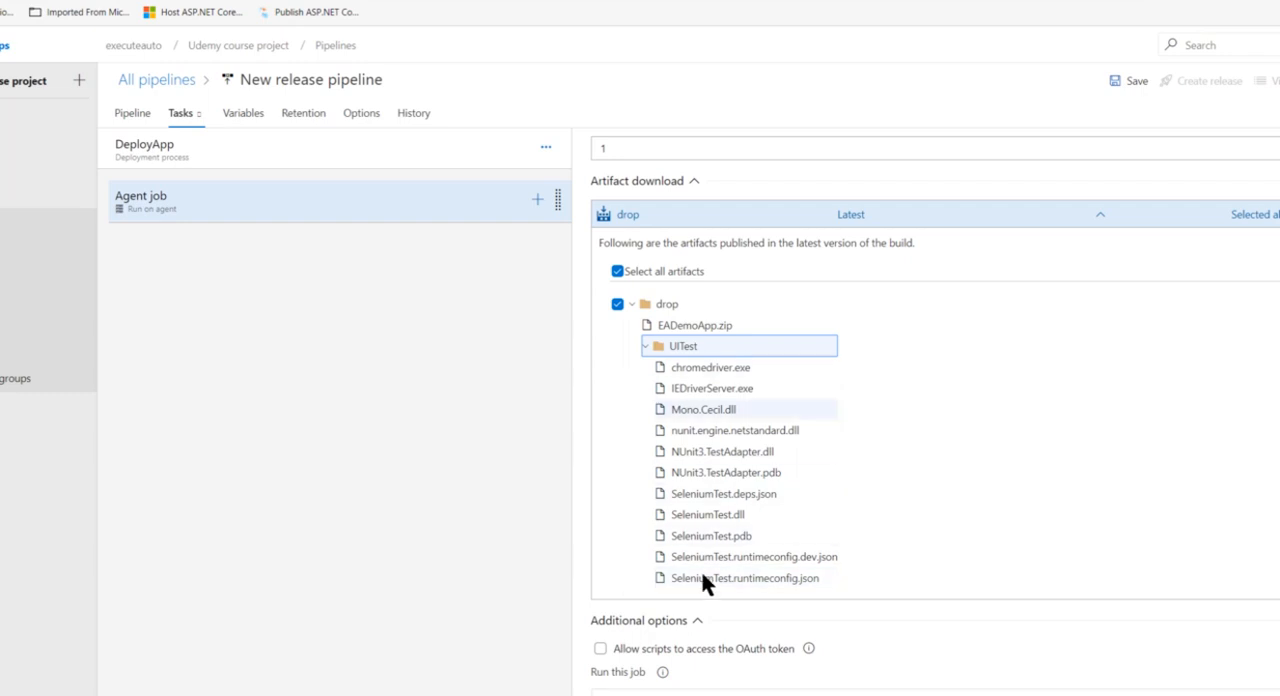
{"action": "left_click", "coordinate": [645, 347]}
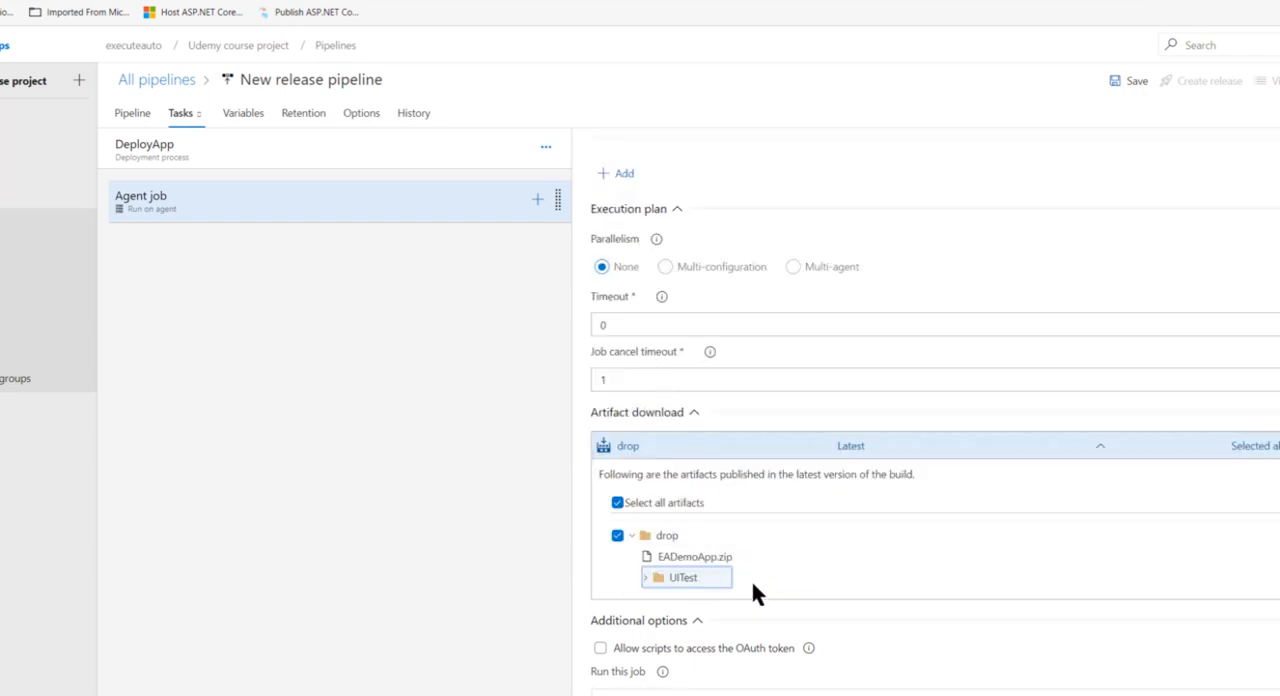
{"action": "scroll", "coordinate": [753, 588], "scroll_direction": "up", "scroll_amount": 5}
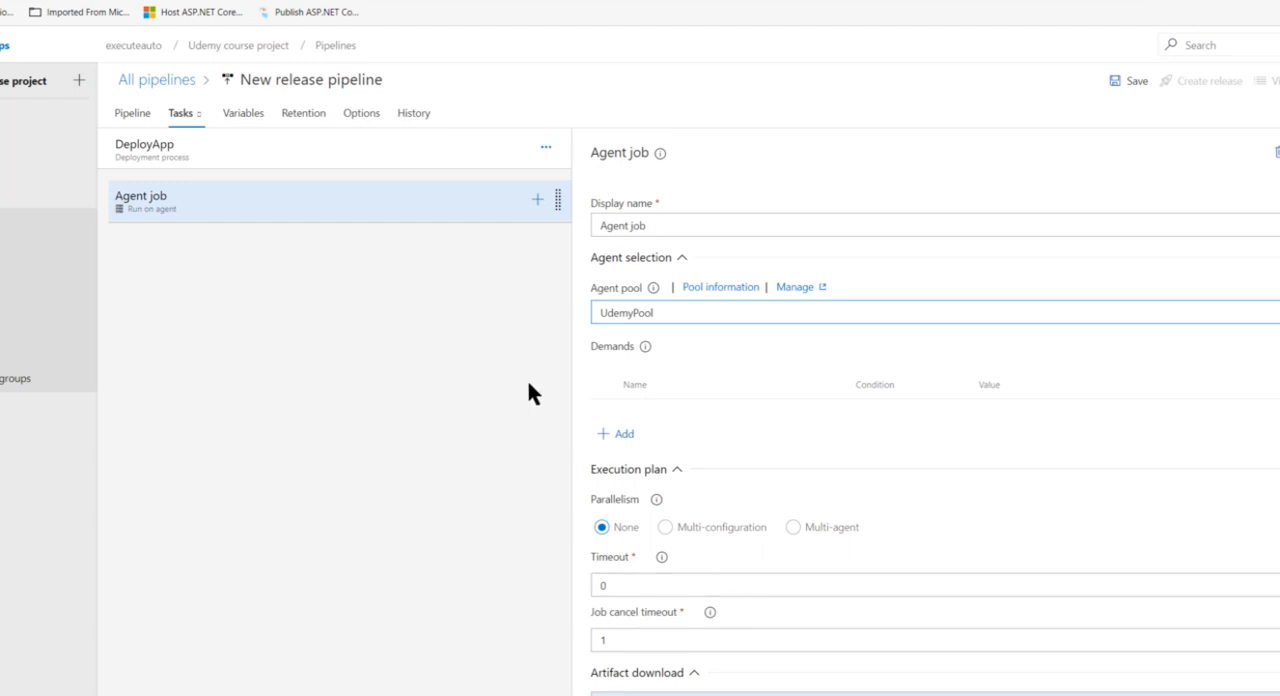
Step: Open the list of tasks to add to the agent job and browse the Build, Utility, Test, Package and Deploy categories
{"action": "left_click", "coordinate": [456, 150]}
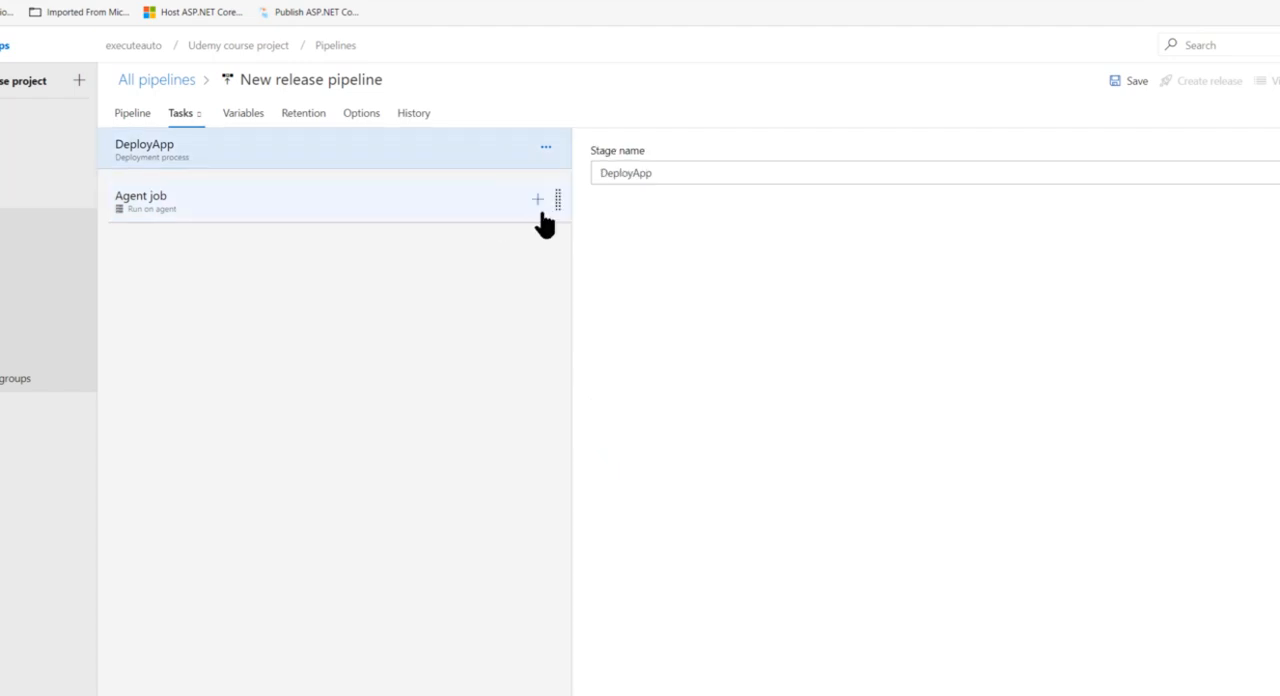
{"action": "left_click", "coordinate": [510, 222]}
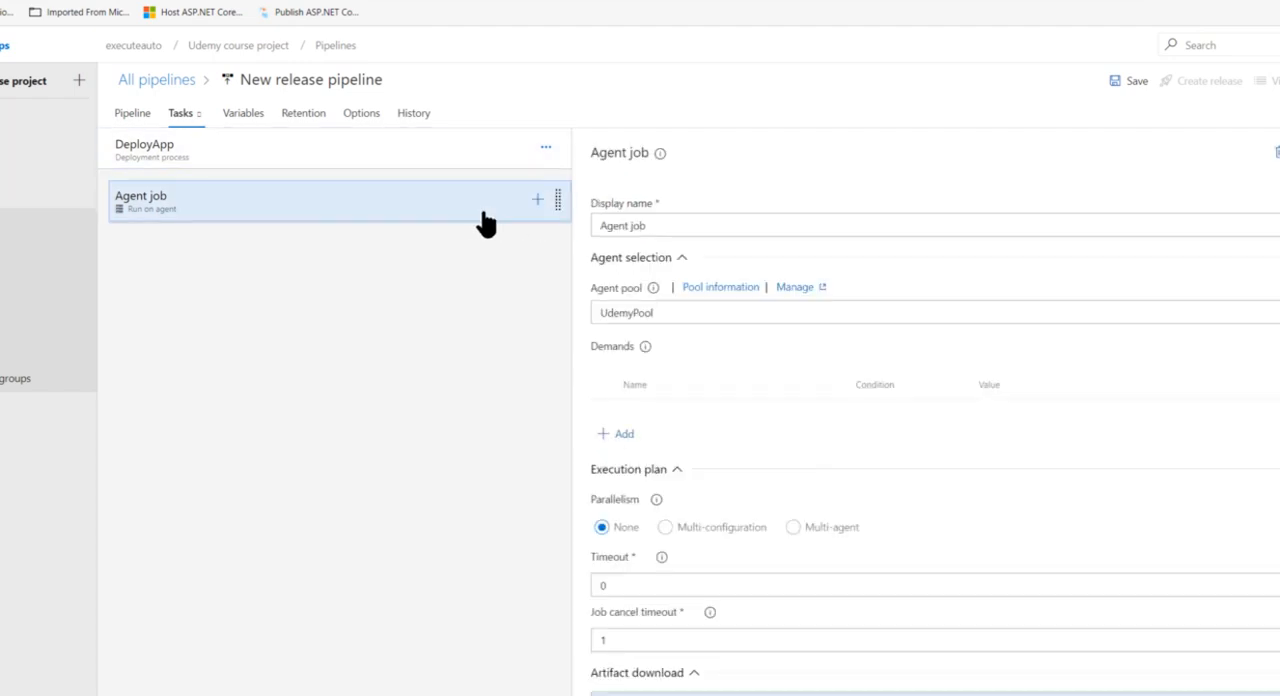
{"action": "left_click", "coordinate": [537, 201]}
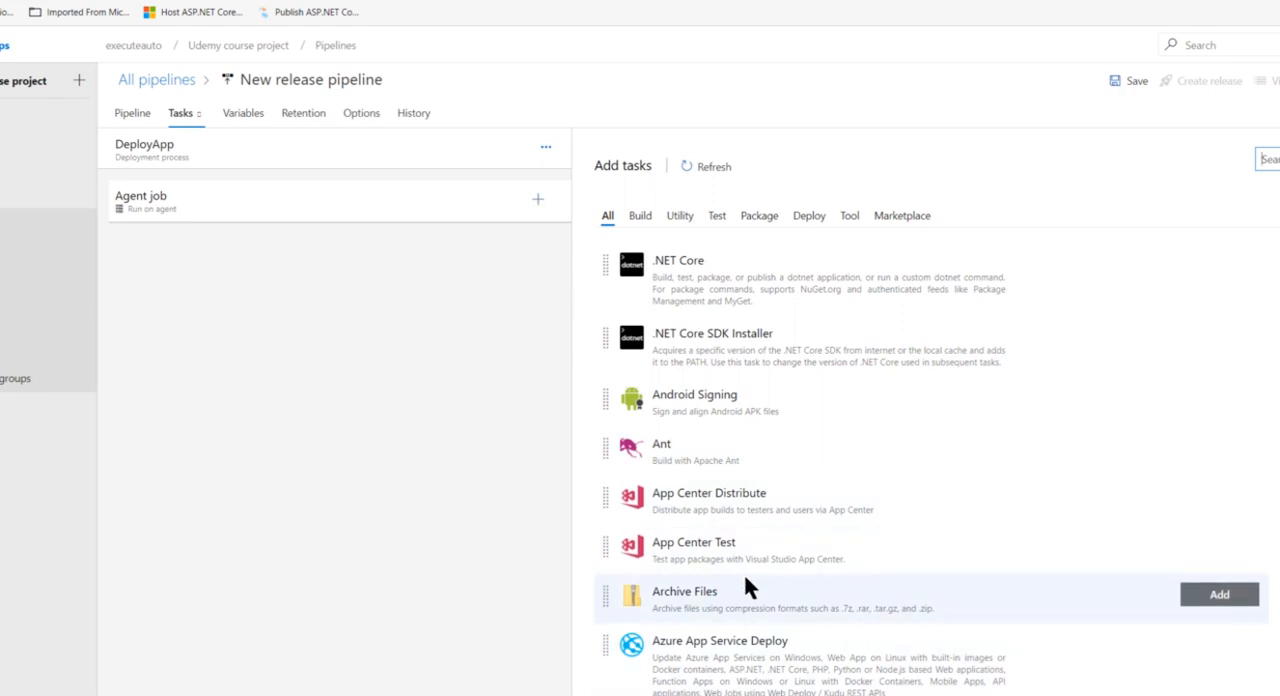
{"action": "left_click", "coordinate": [640, 215]}
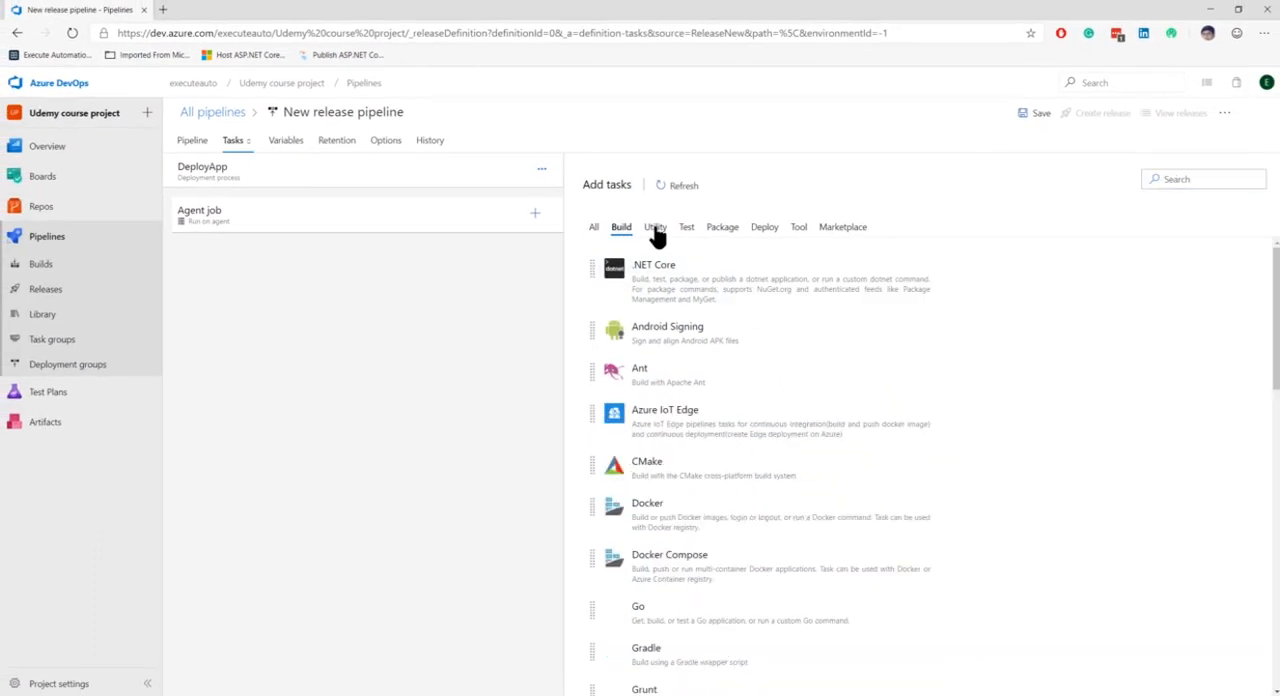
{"action": "left_click", "coordinate": [655, 229]}
{"action": "left_click", "coordinate": [686, 228]}
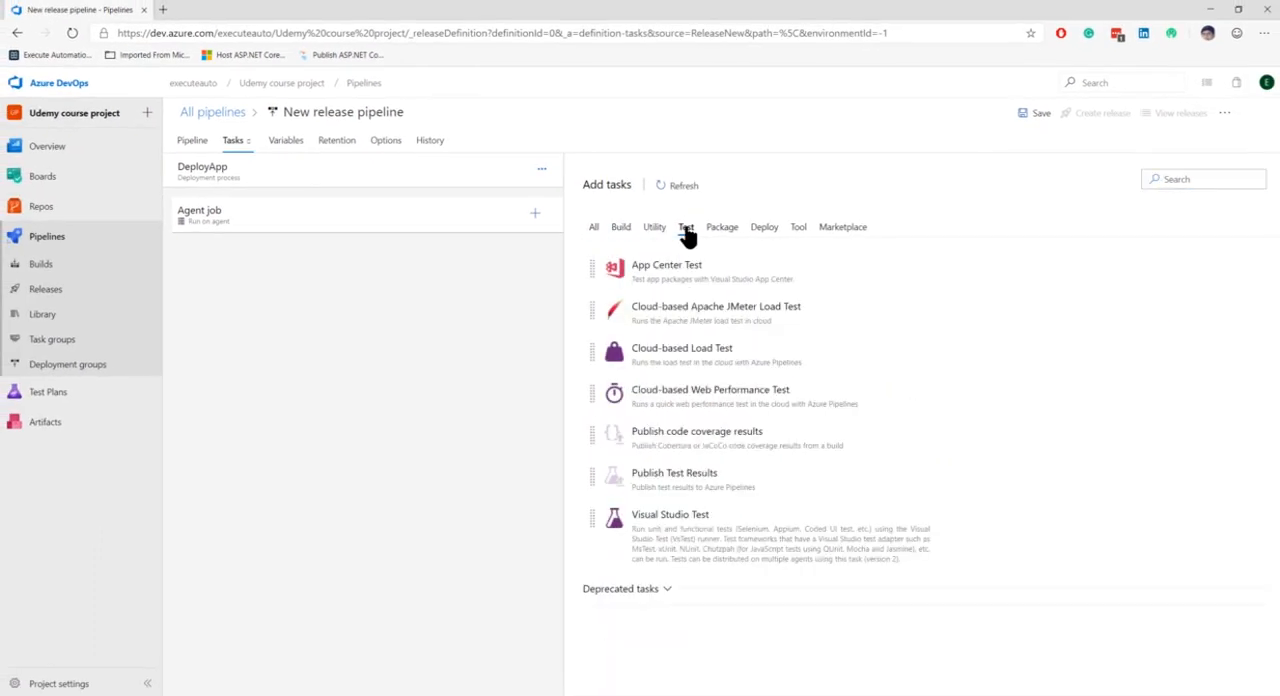
{"action": "left_click", "coordinate": [722, 228]}
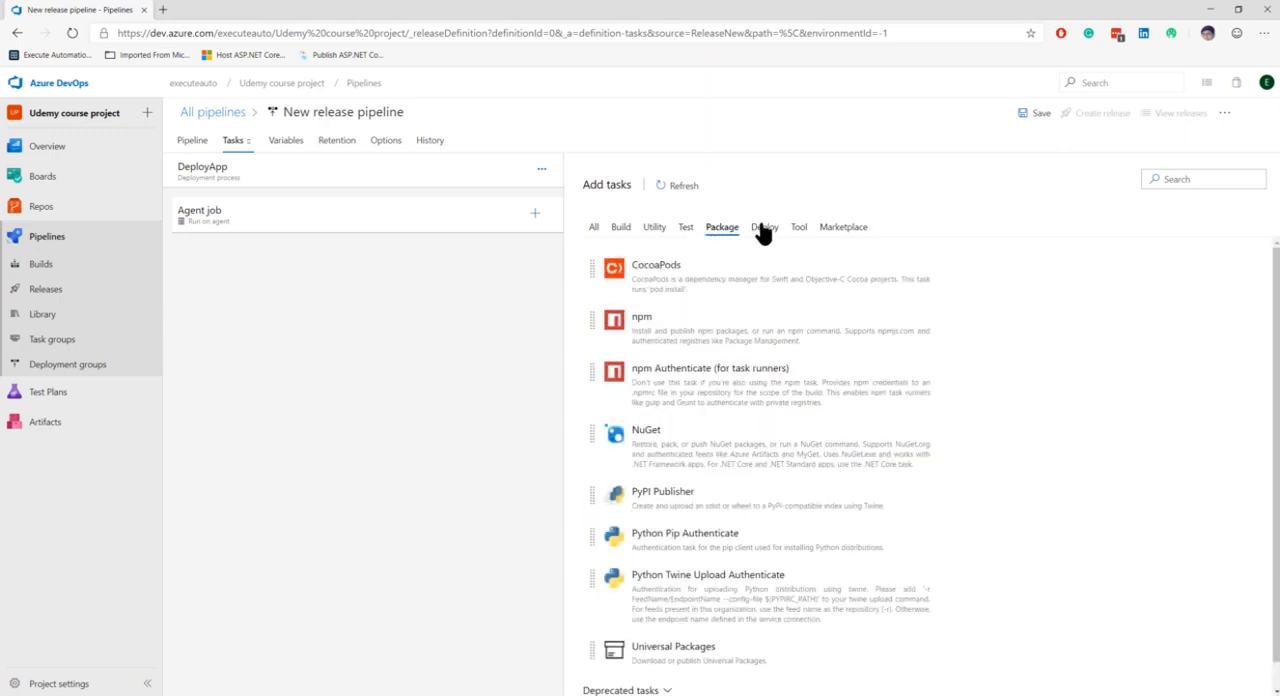
{"action": "left_click", "coordinate": [763, 228]}
Step: Search the available tasks for "Web app Dep", review the matches and clear the search
{"action": "left_click", "coordinate": [1178, 180]}
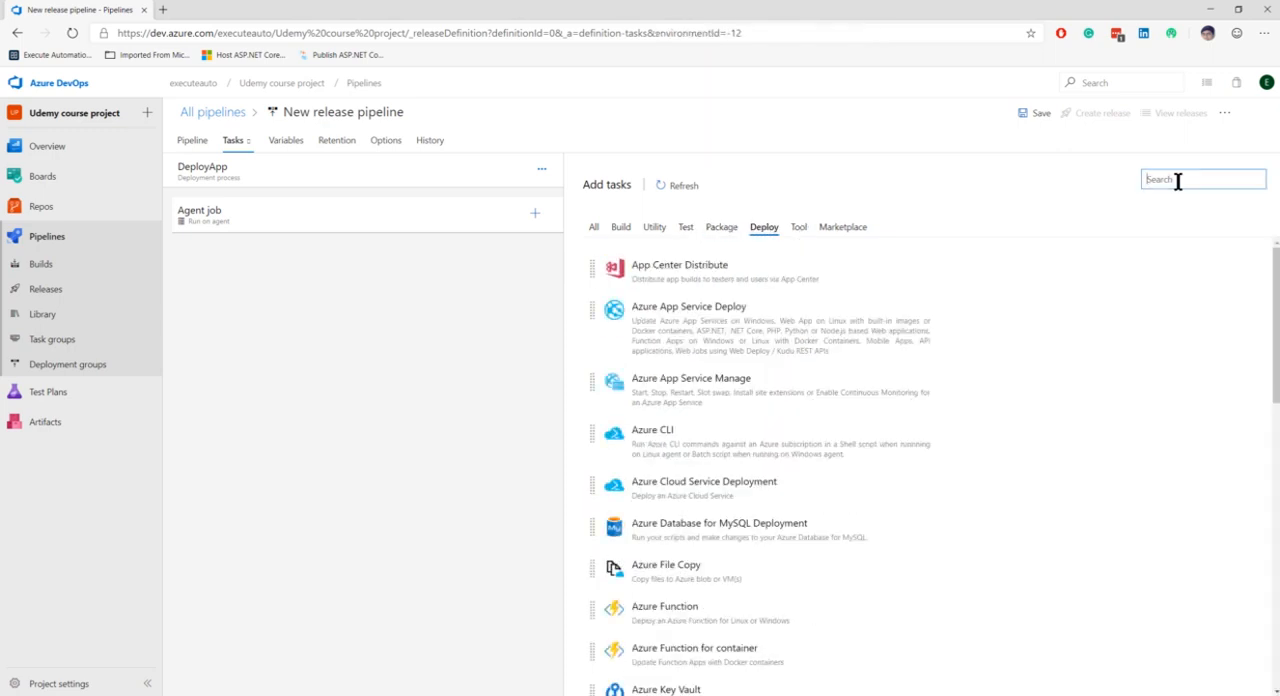
{"action": "type", "text": "Webn"}
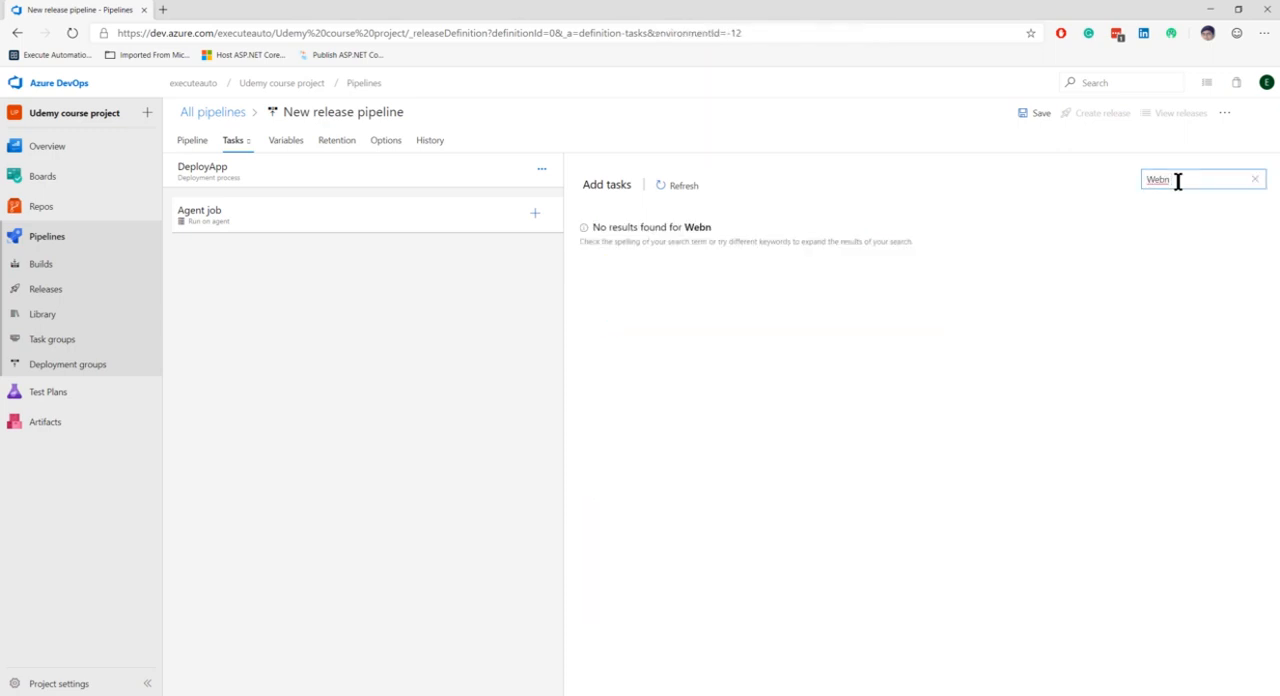
{"action": "key", "text": "BackSpace"}
{"action": "type", "text": "app Dep"}
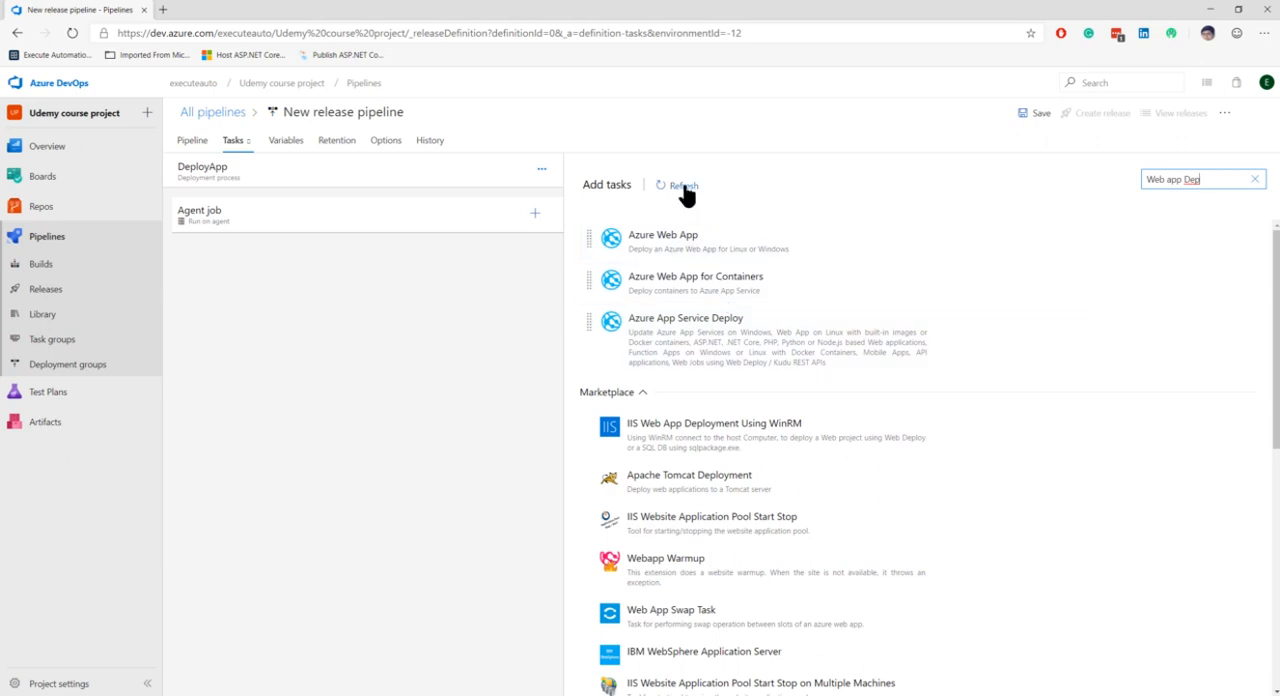
{"action": "left_click", "coordinate": [1253, 180]}
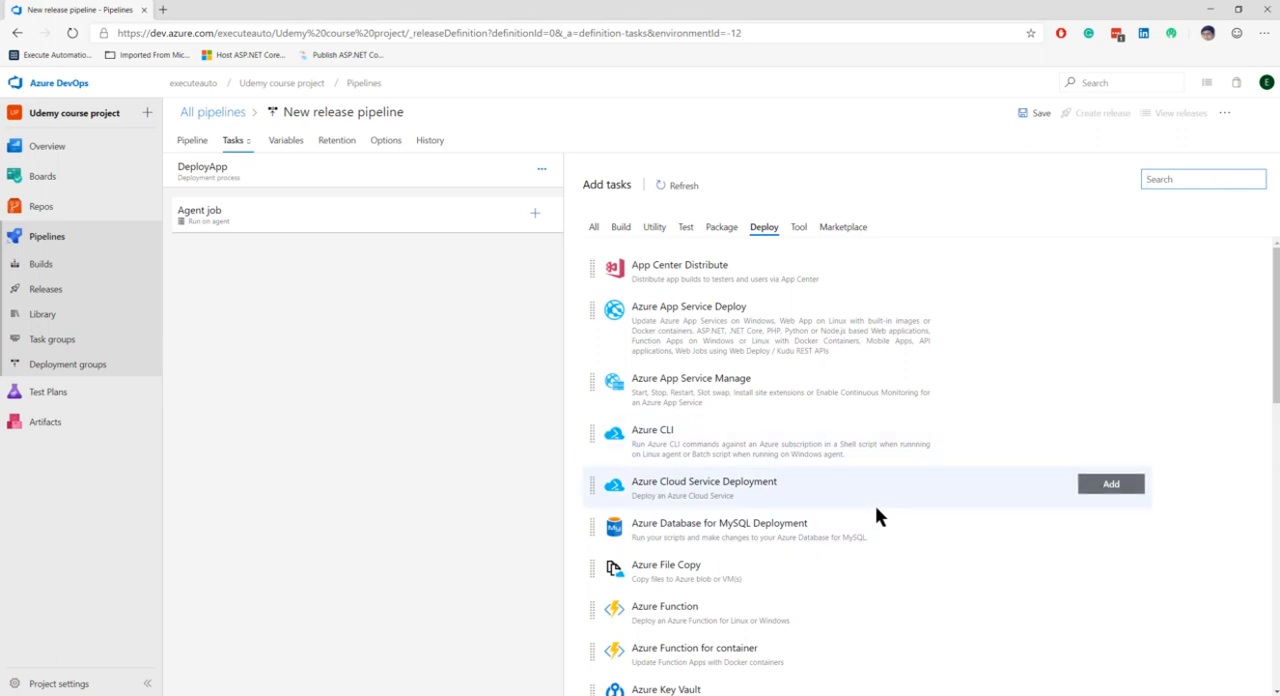
Step: Expand the deprecated tasks in the Deploy category and check the IIS Web App Deployment task's details
{"action": "scroll", "coordinate": [875, 515], "scroll_direction": "down", "scroll_amount": 10}
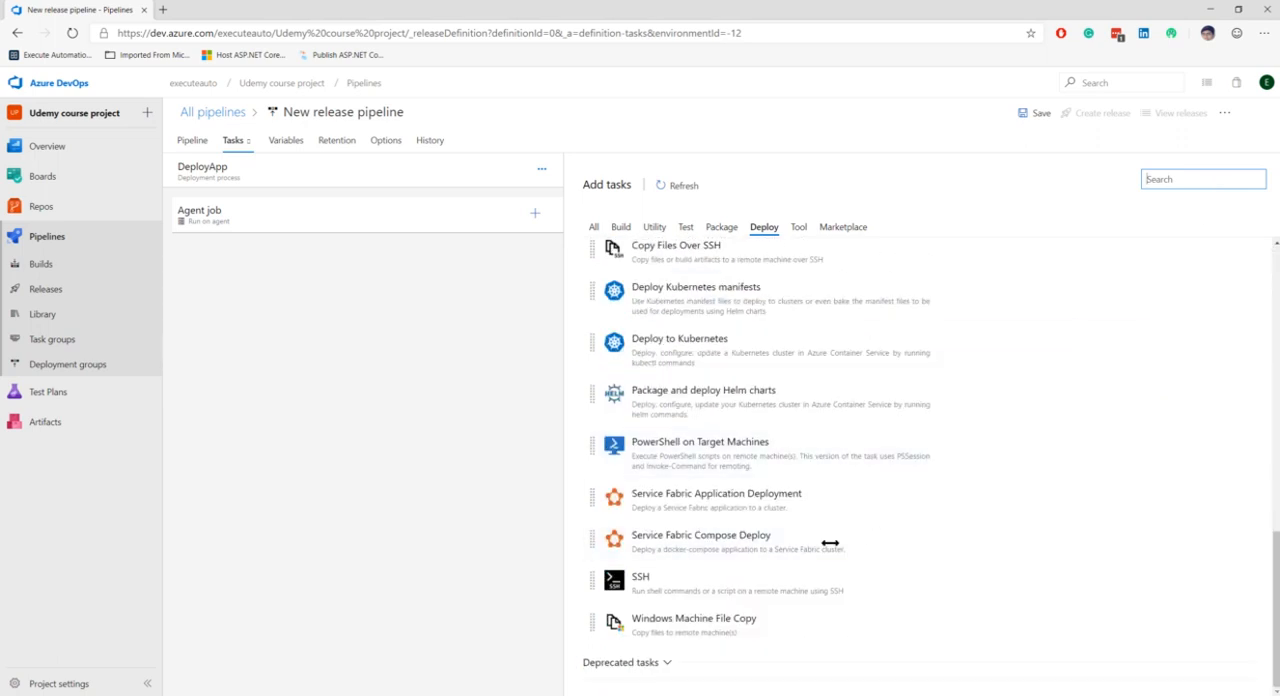
{"action": "left_click", "coordinate": [666, 662]}
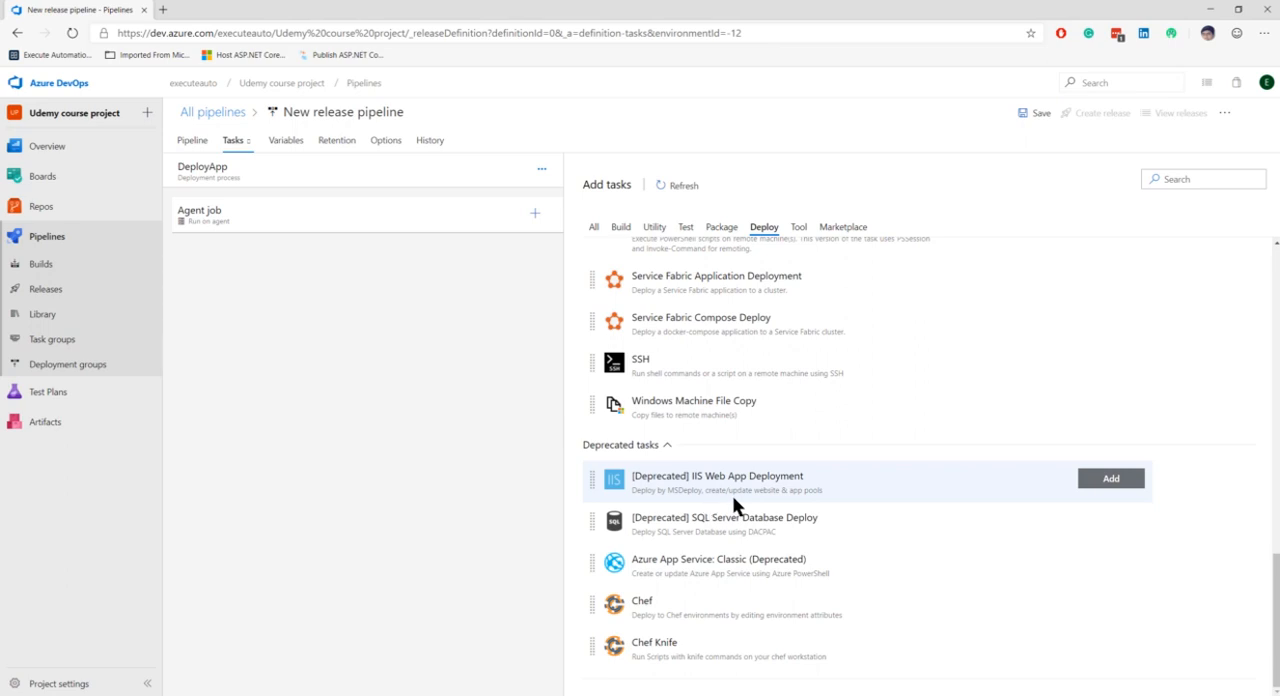
{"action": "left_click", "coordinate": [701, 482]}
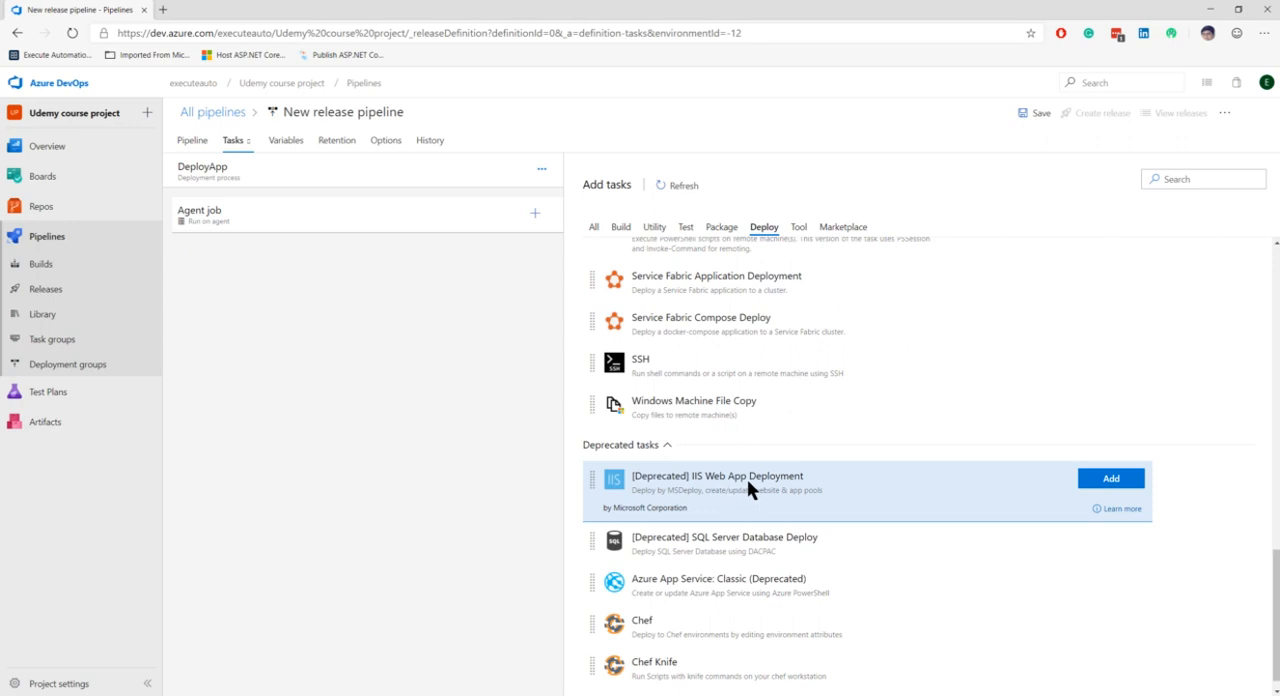
Step: Delete the DeployApp stage from the release pipeline
{"action": "left_click", "coordinate": [194, 140]}
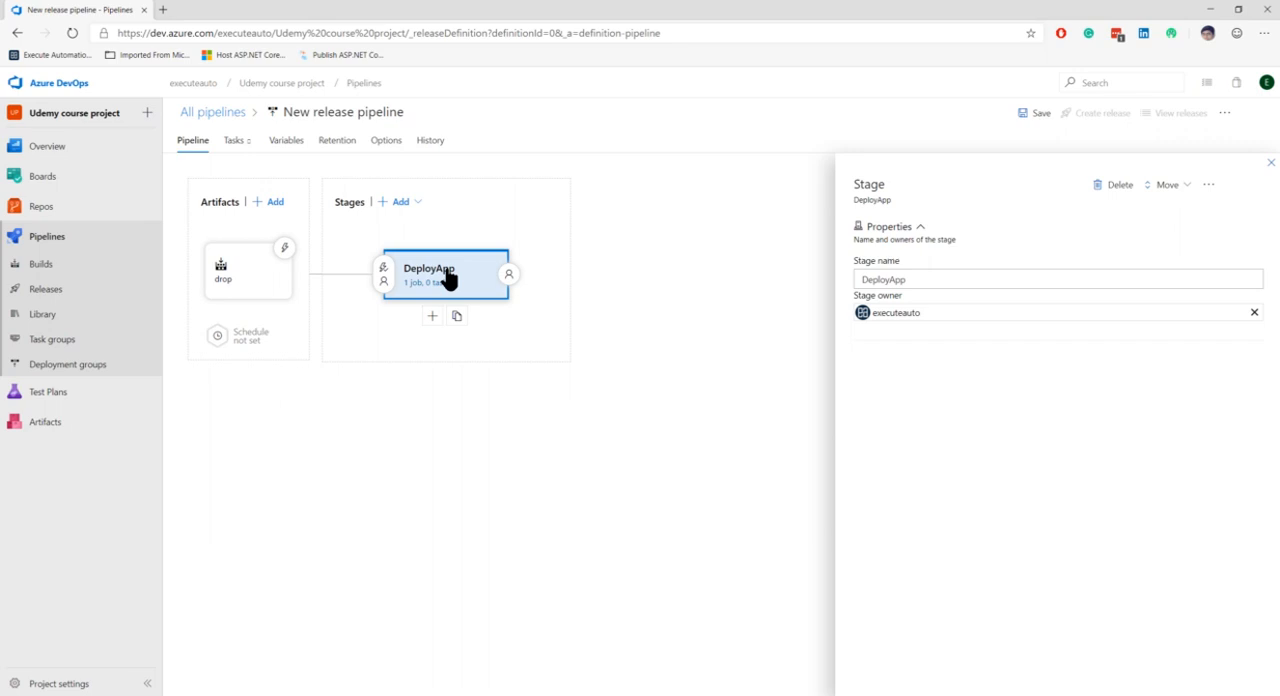
{"action": "left_click", "coordinate": [1115, 185]}
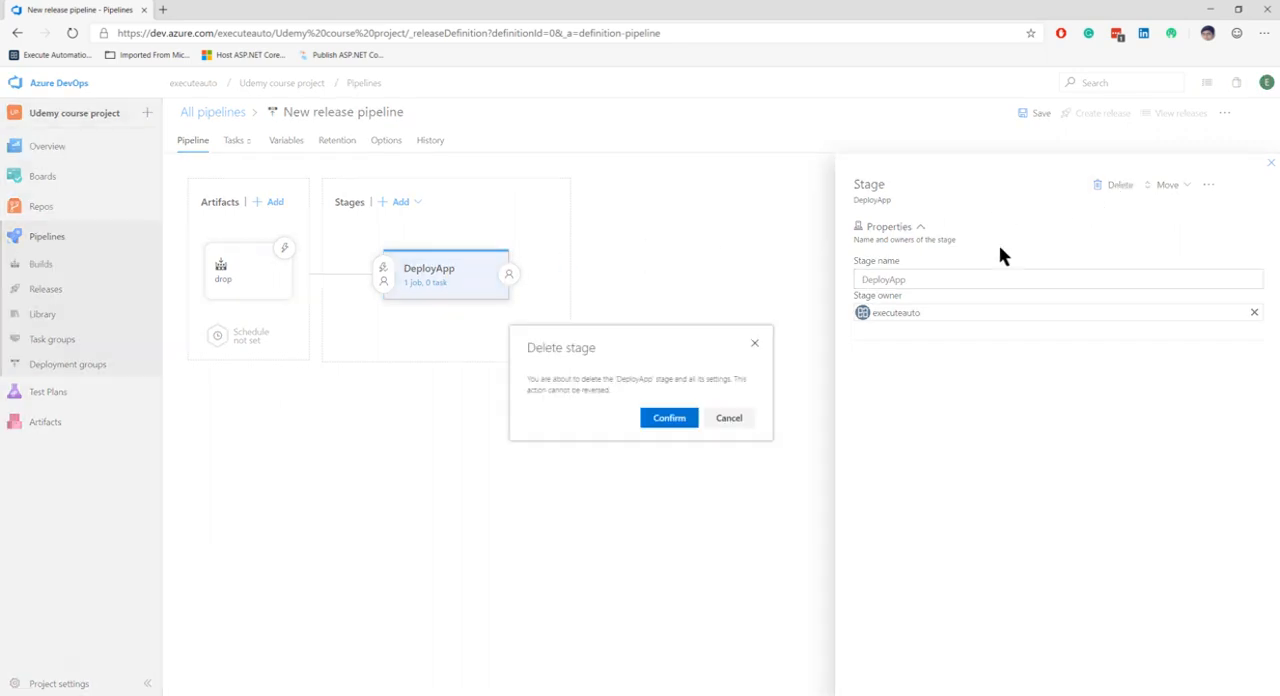
{"action": "left_click", "coordinate": [669, 418]}
Step: Add a new stage to the release pipeline based on the IIS website and SQL database deployment template
{"action": "left_click", "coordinate": [400, 232]}
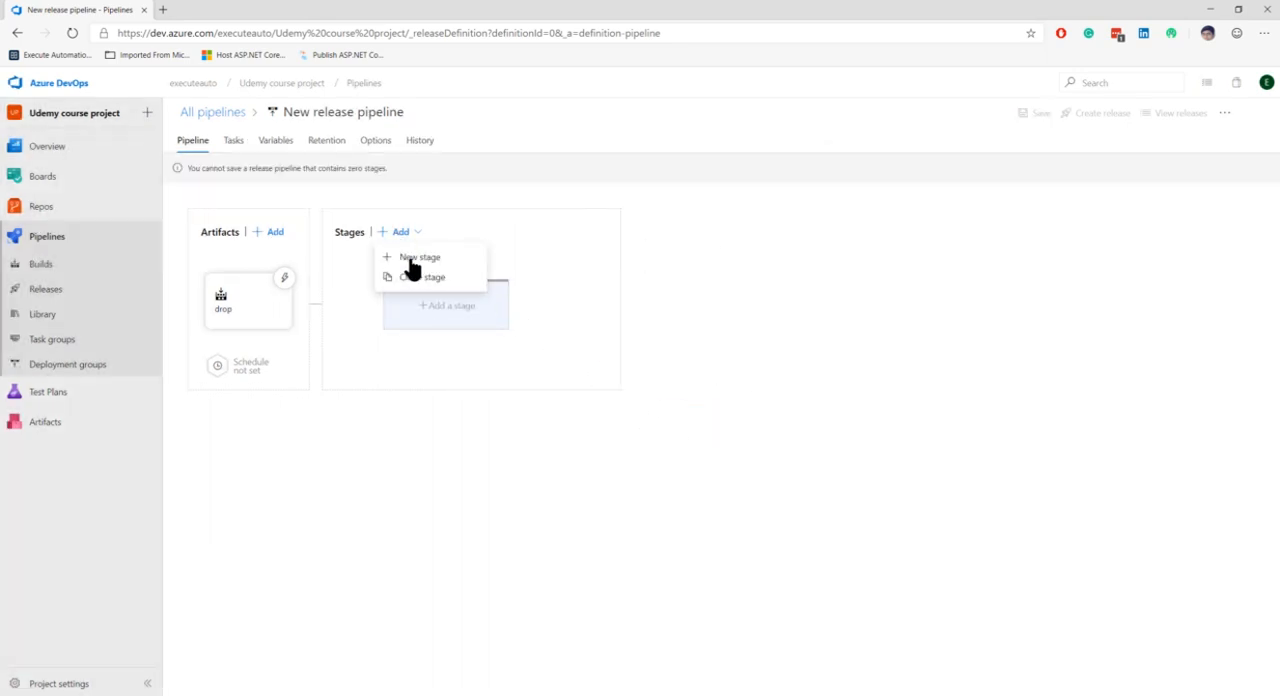
{"action": "left_click", "coordinate": [416, 258]}
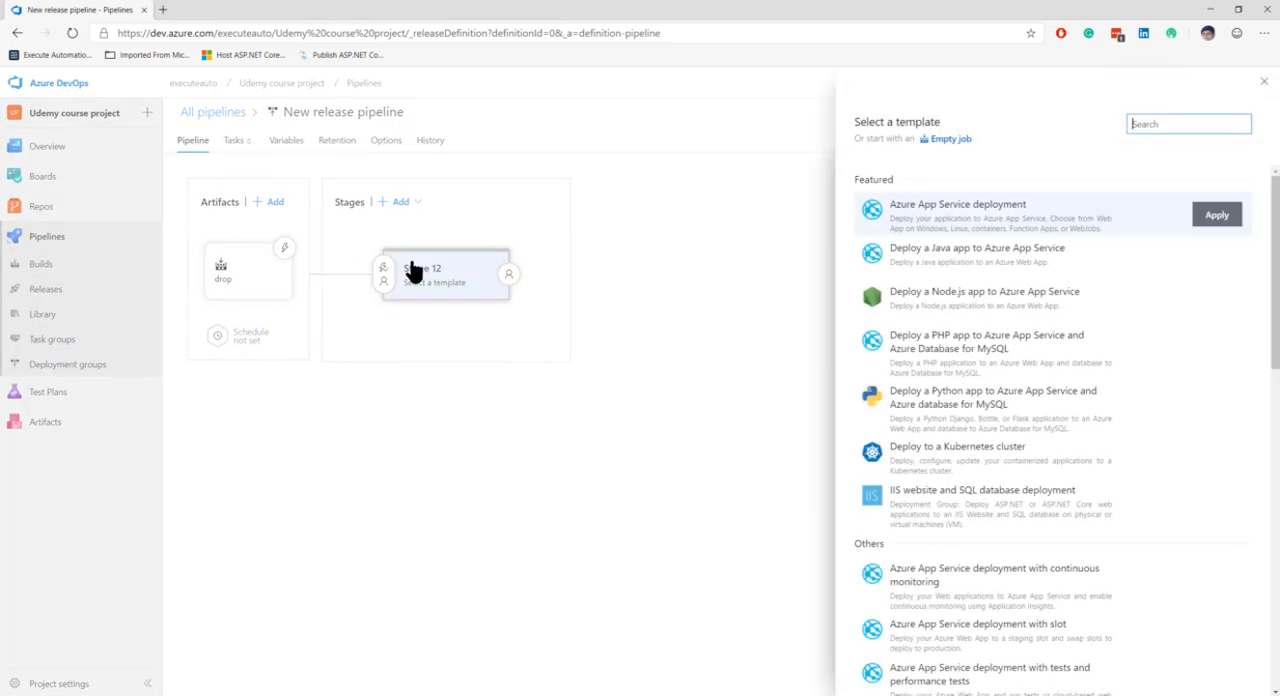
{"action": "left_click", "coordinate": [948, 521]}
{"action": "scroll", "coordinate": [1100, 488], "scroll_direction": "down", "scroll_amount": 6}
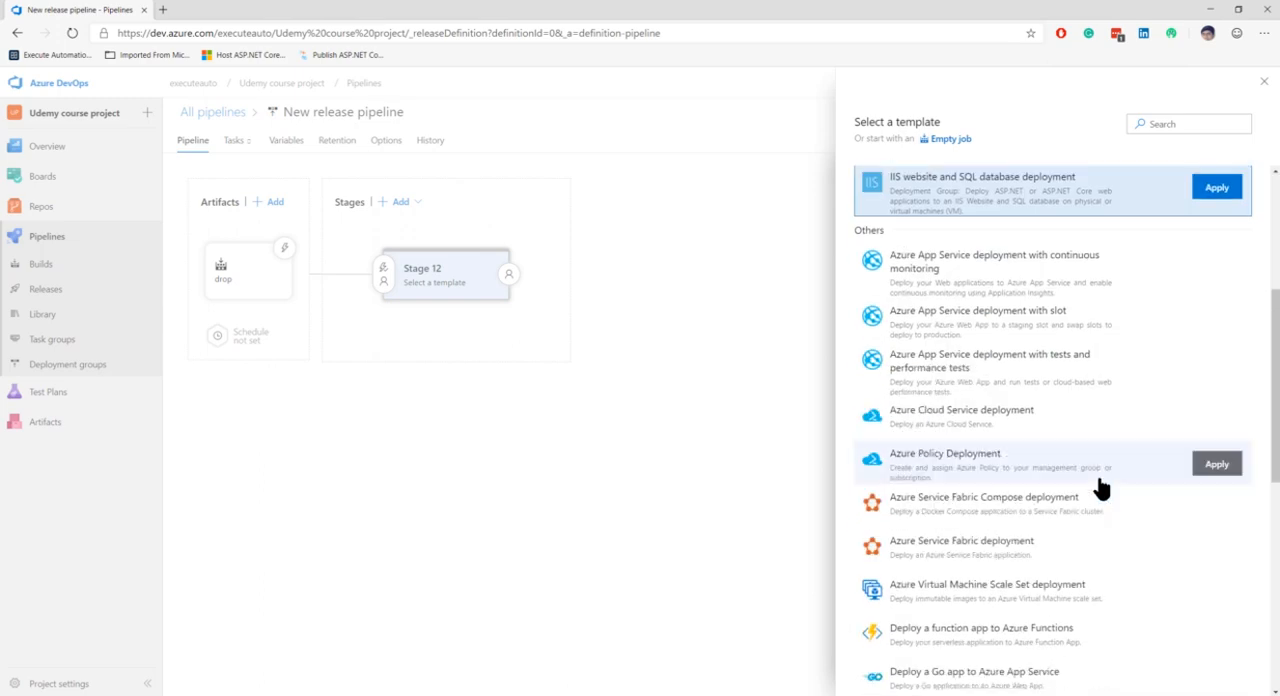
{"action": "scroll", "coordinate": [1100, 488], "scroll_direction": "up", "scroll_amount": 4}
{"action": "scroll", "coordinate": [1100, 488], "scroll_direction": "down", "scroll_amount": 5}
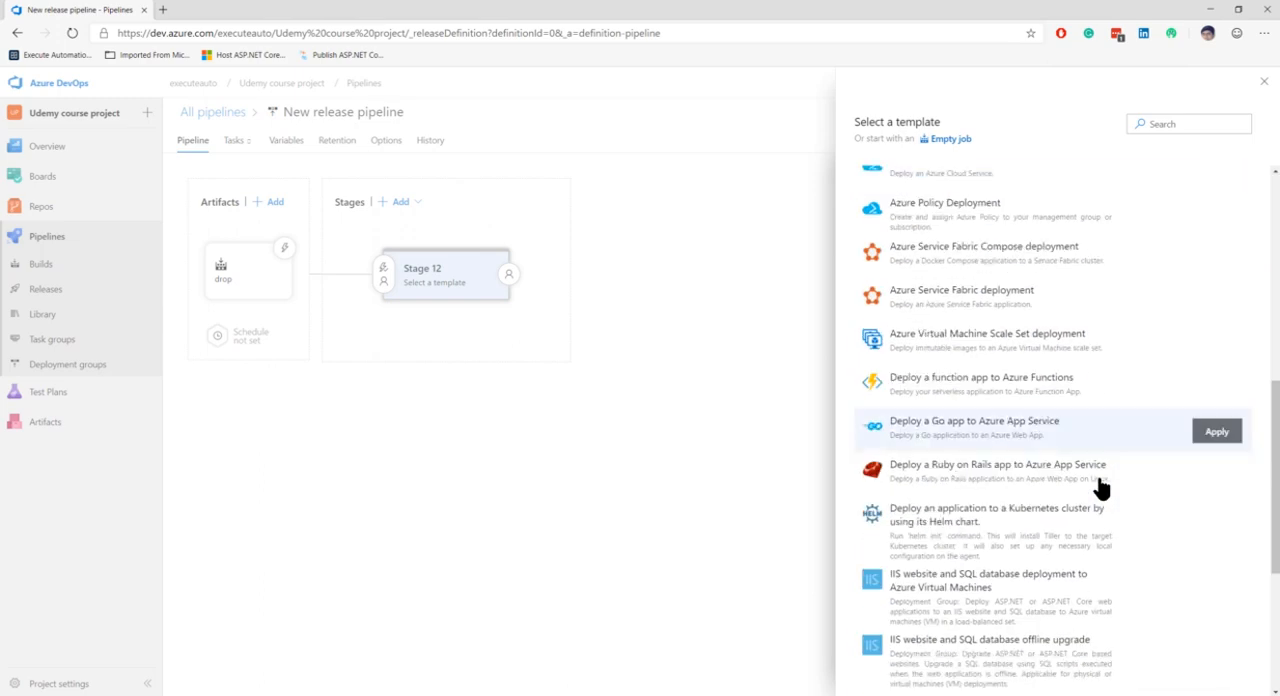
{"action": "scroll", "coordinate": [1100, 488], "scroll_direction": "up", "scroll_amount": 10}
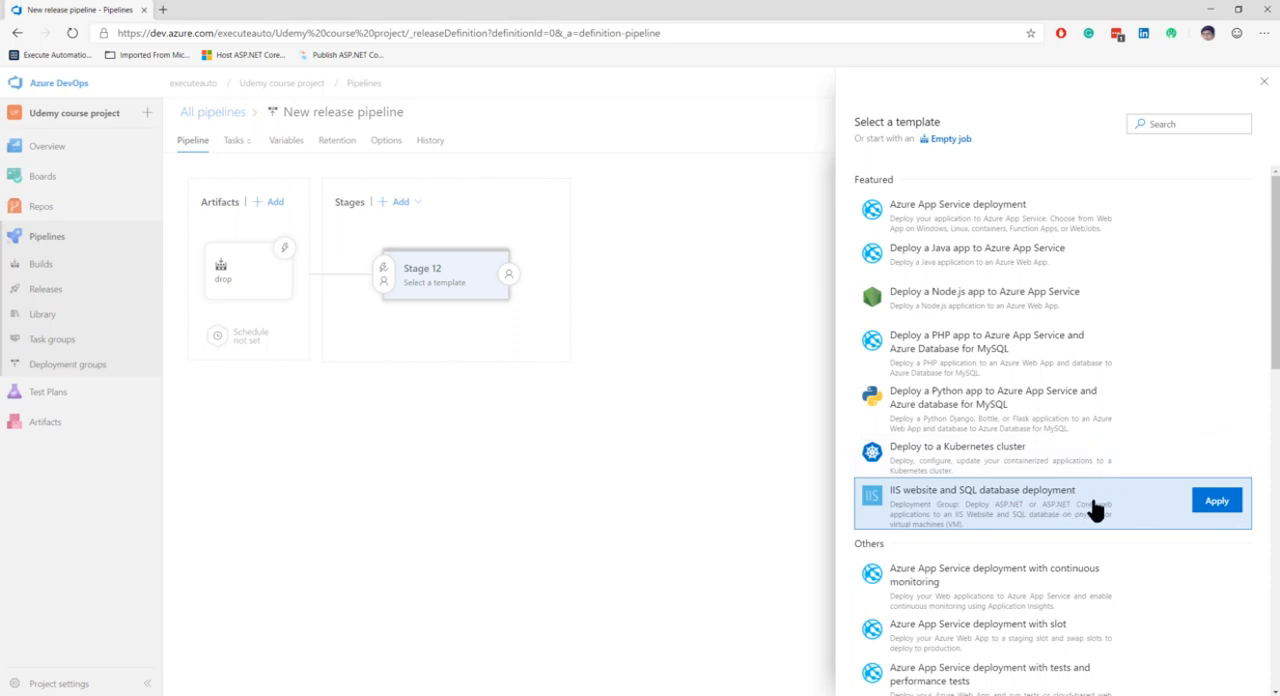
{"action": "left_click", "coordinate": [1217, 501]}
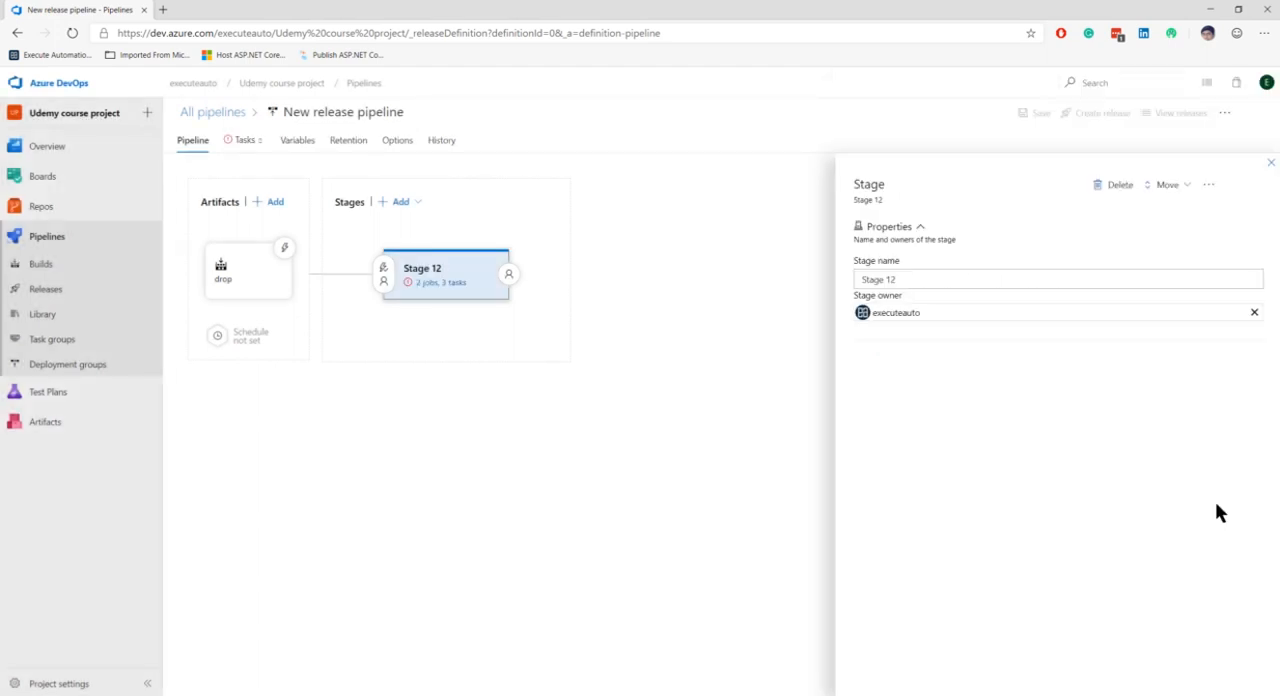
Step: Name the new stage DeployApp and close its properties
{"action": "triple_click", "coordinate": [907, 282]}
{"action": "type", "text": "Depl"}
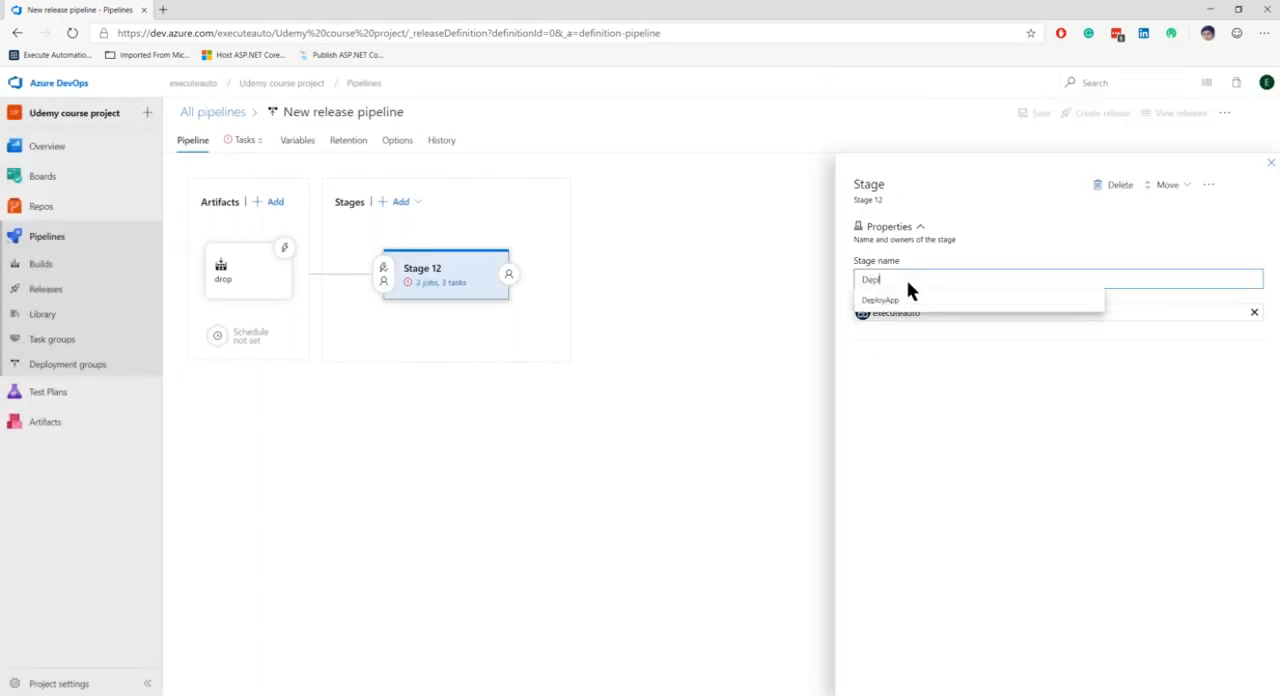
{"action": "key", "text": "Down"}
{"action": "key", "text": "Return"}
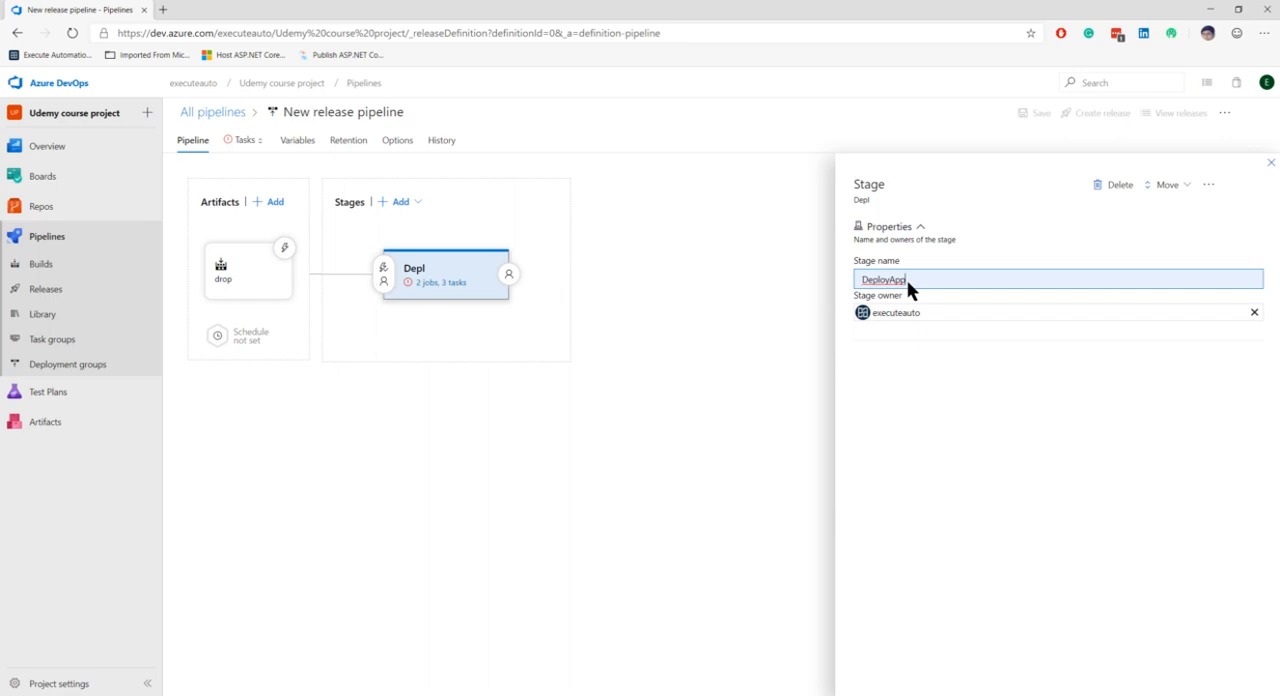
{"action": "left_click", "coordinate": [597, 479]}
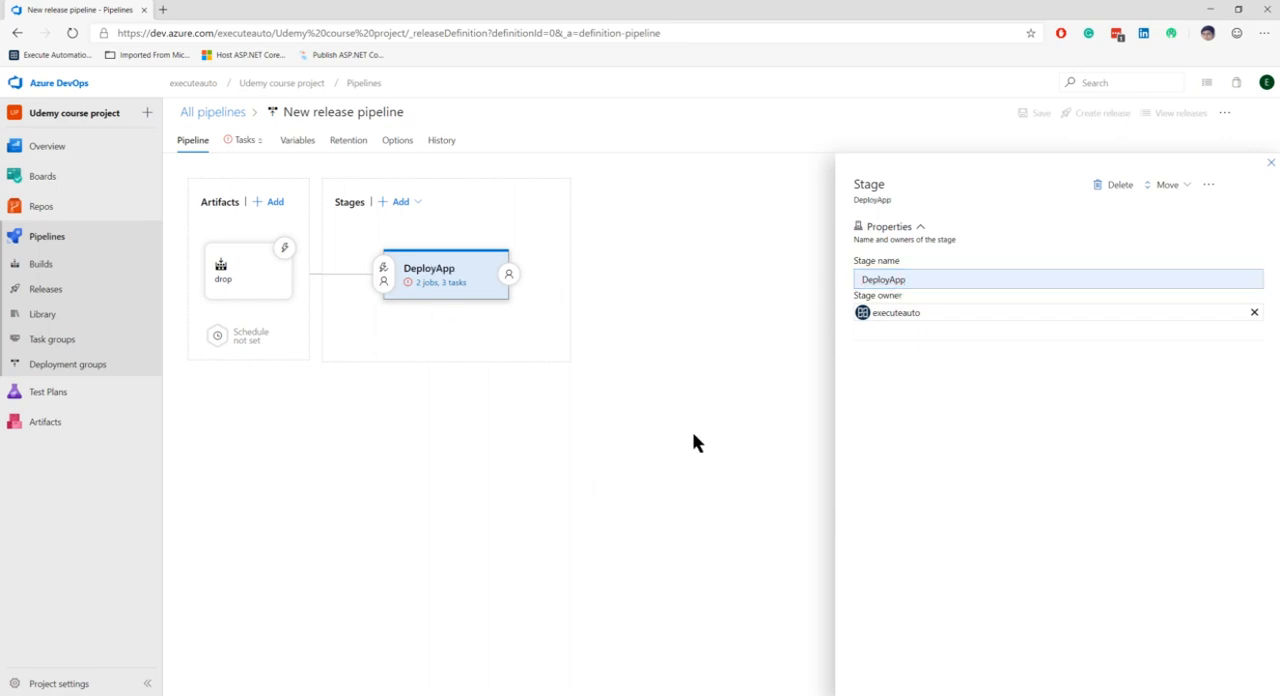
{"action": "left_click", "coordinate": [1271, 162]}
Step: Open DeployApp's tasks and review the settings of IIS Web App Manage, IIS Web App Deploy and the SQL Deployment job
{"action": "left_click", "coordinate": [443, 282]}
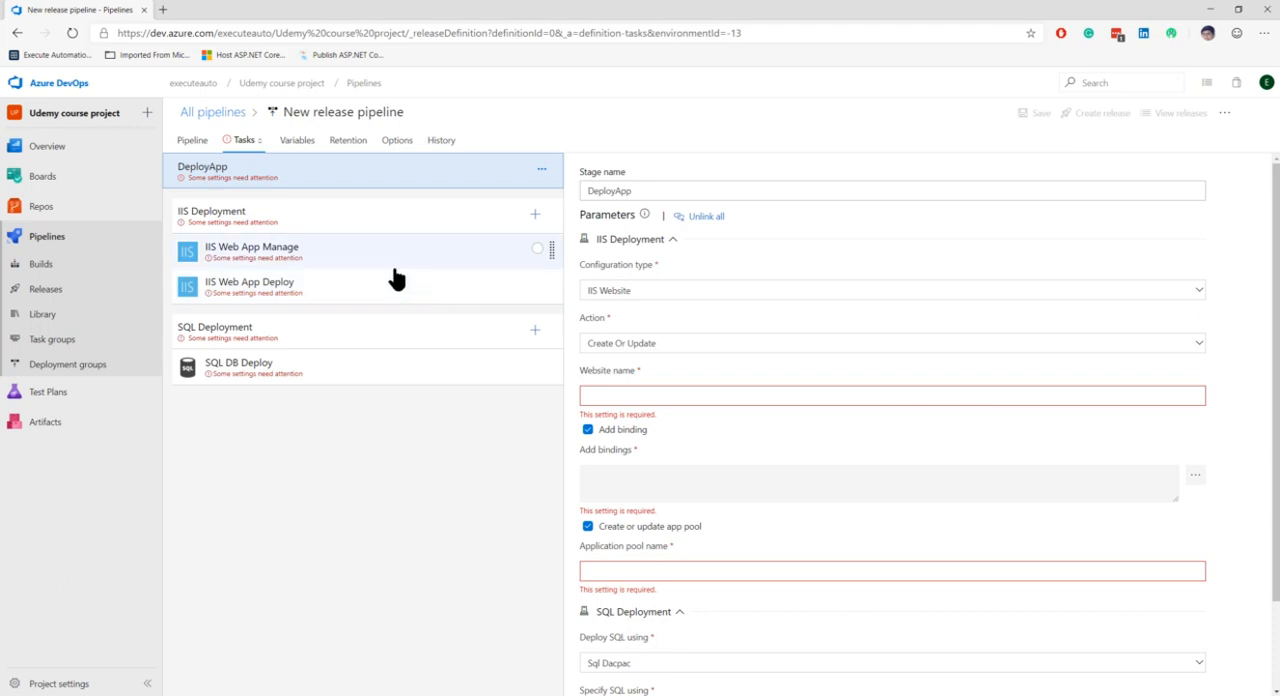
{"action": "left_click", "coordinate": [341, 266]}
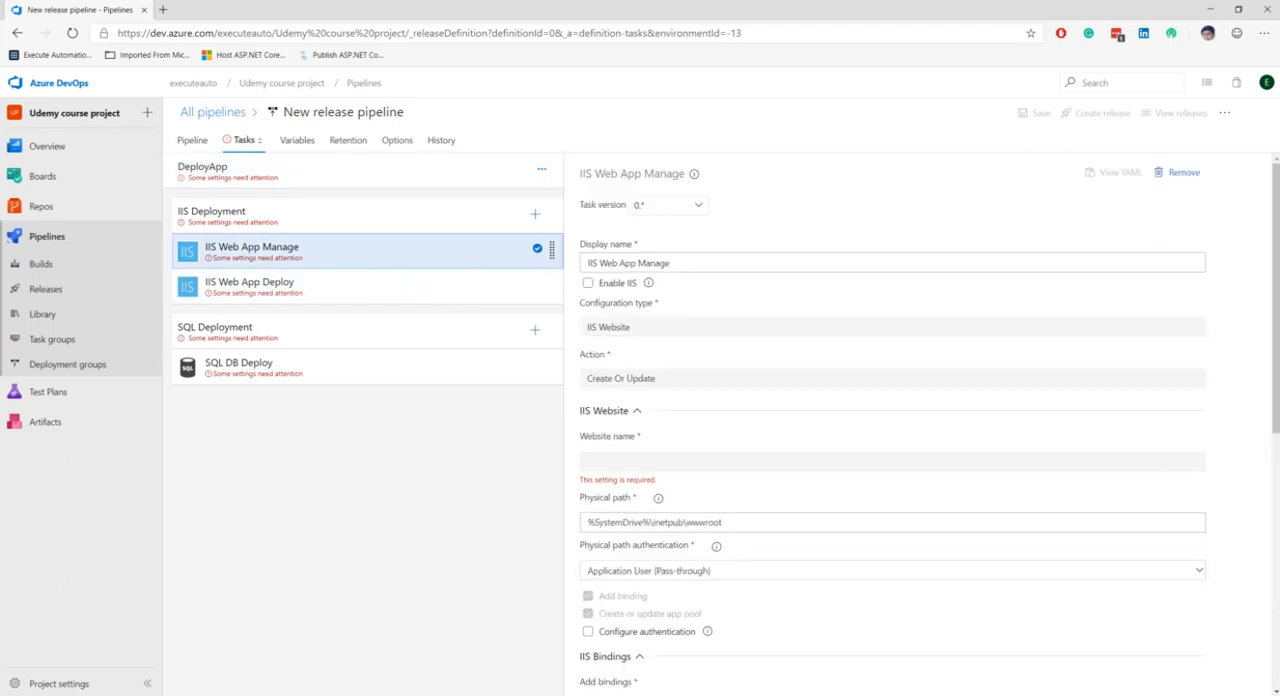
{"action": "left_click", "coordinate": [290, 303]}
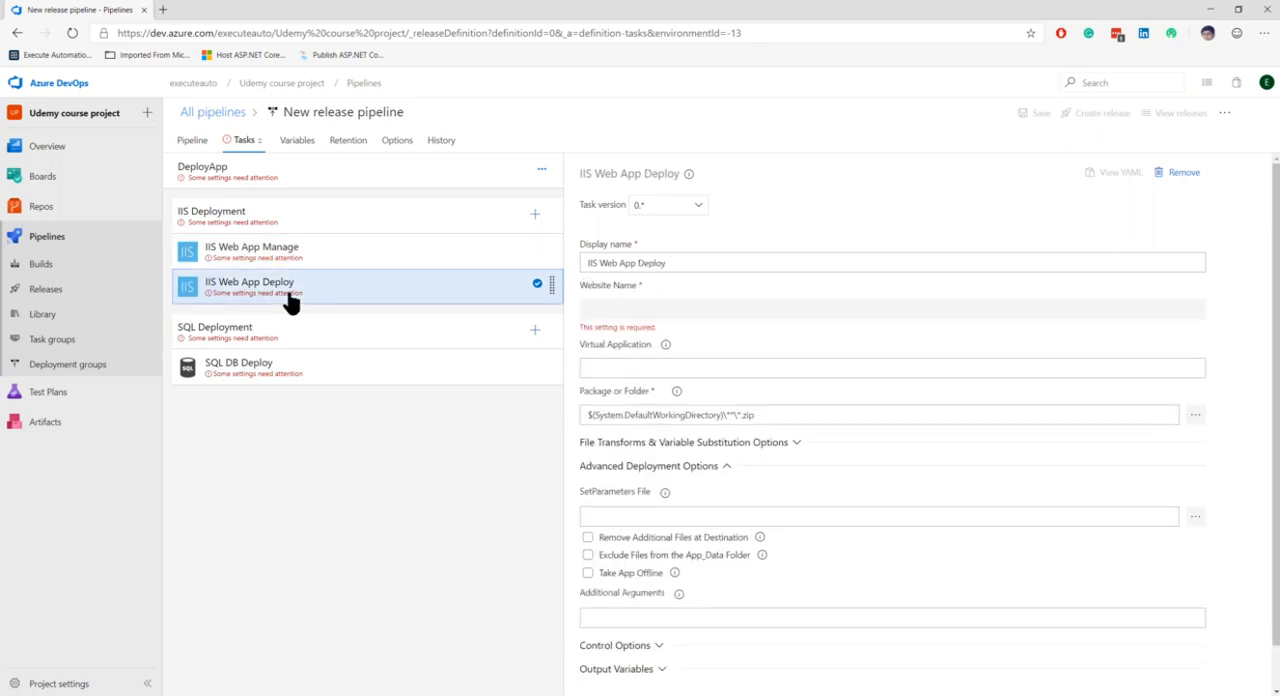
{"action": "left_click", "coordinate": [303, 262]}
{"action": "left_click", "coordinate": [312, 292]}
{"action": "left_click", "coordinate": [464, 349]}
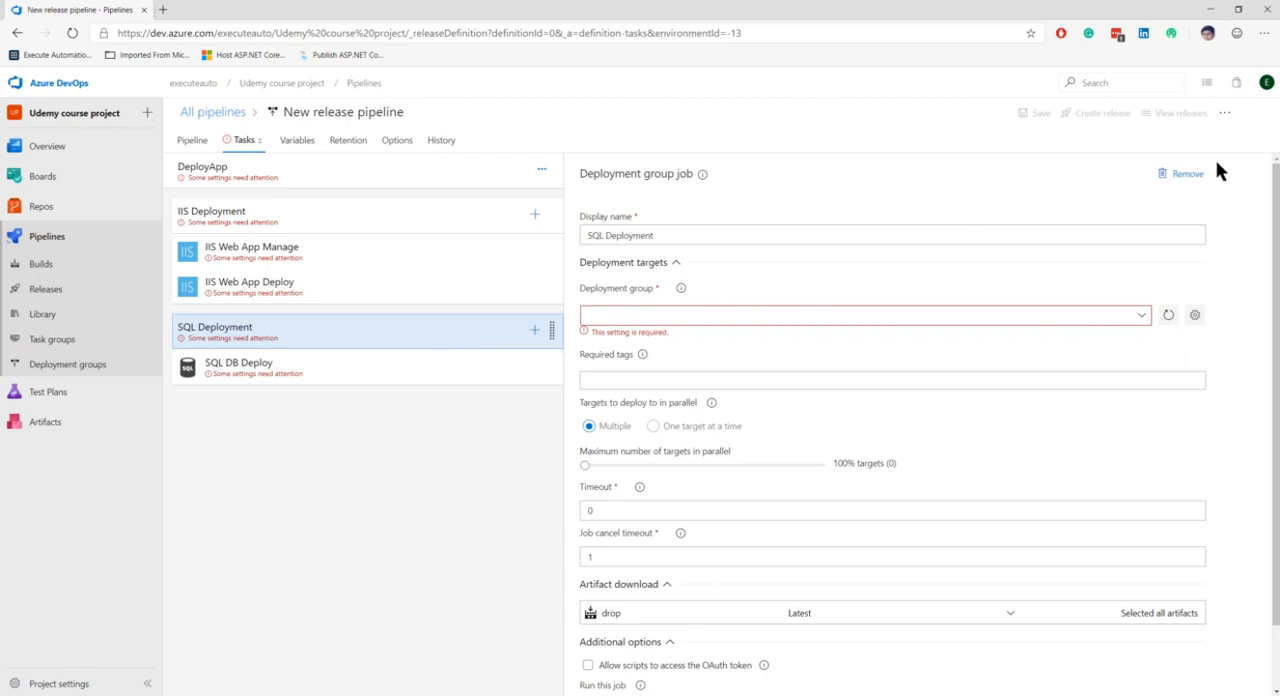
Step: Remove the SQL Deployment job from the DeployApp stage and confirm the removal
{"action": "left_click", "coordinate": [1184, 175]}
{"action": "left_click", "coordinate": [669, 420]}
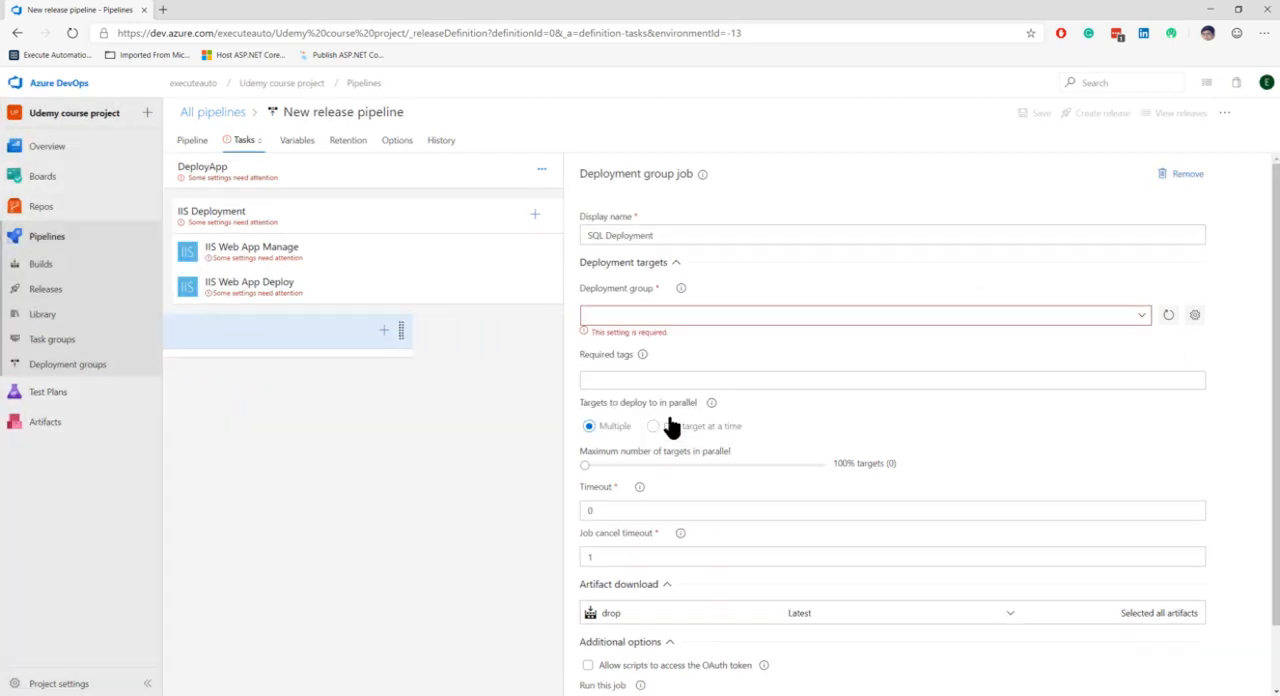
Step: Review DeployApp's stage parameters, the IIS Deployment job's settings and its available deployment groups
{"action": "left_click", "coordinate": [329, 256]}
{"action": "left_click", "coordinate": [362, 222]}
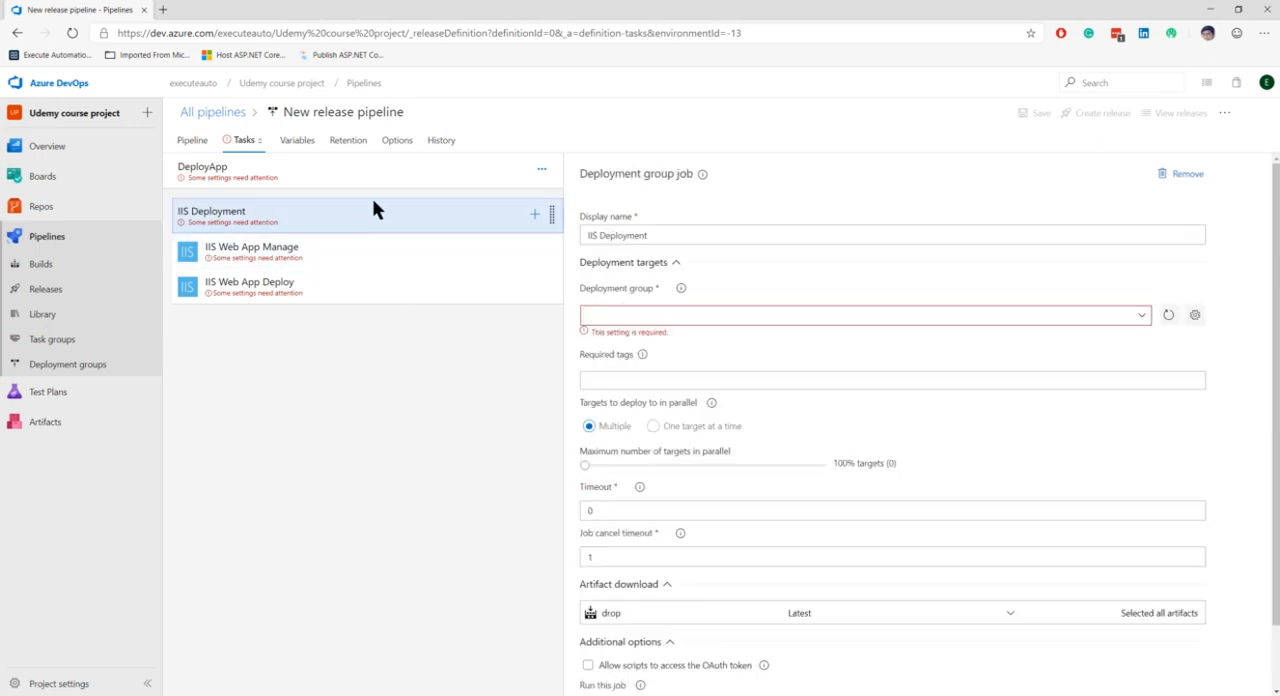
{"action": "left_click", "coordinate": [390, 170]}
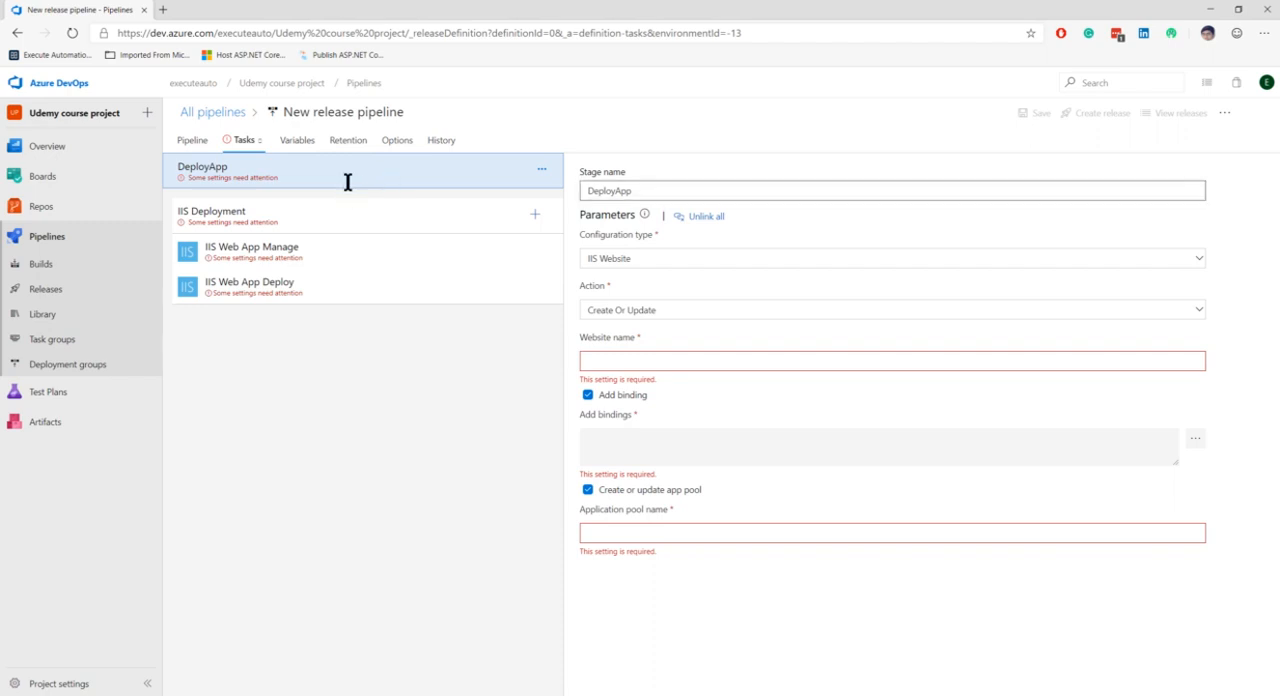
{"action": "left_click", "coordinate": [646, 191]}
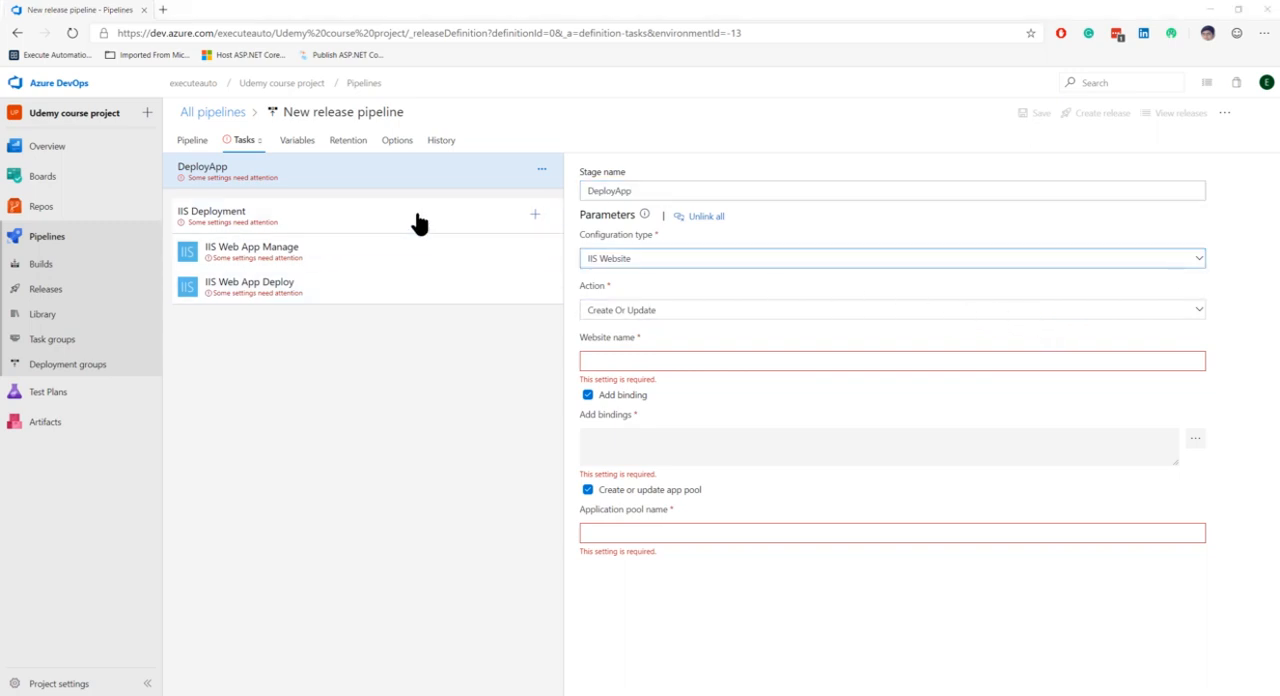
{"action": "left_click", "coordinate": [363, 220]}
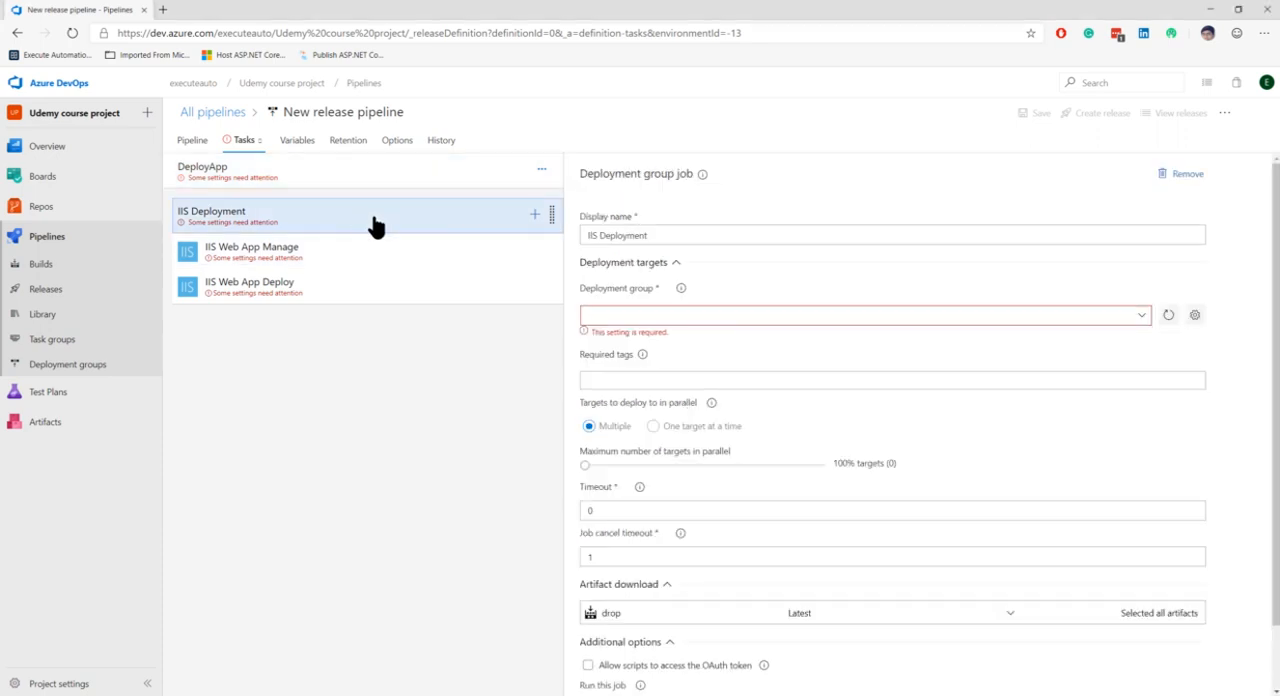
{"action": "left_click", "coordinate": [1143, 317]}
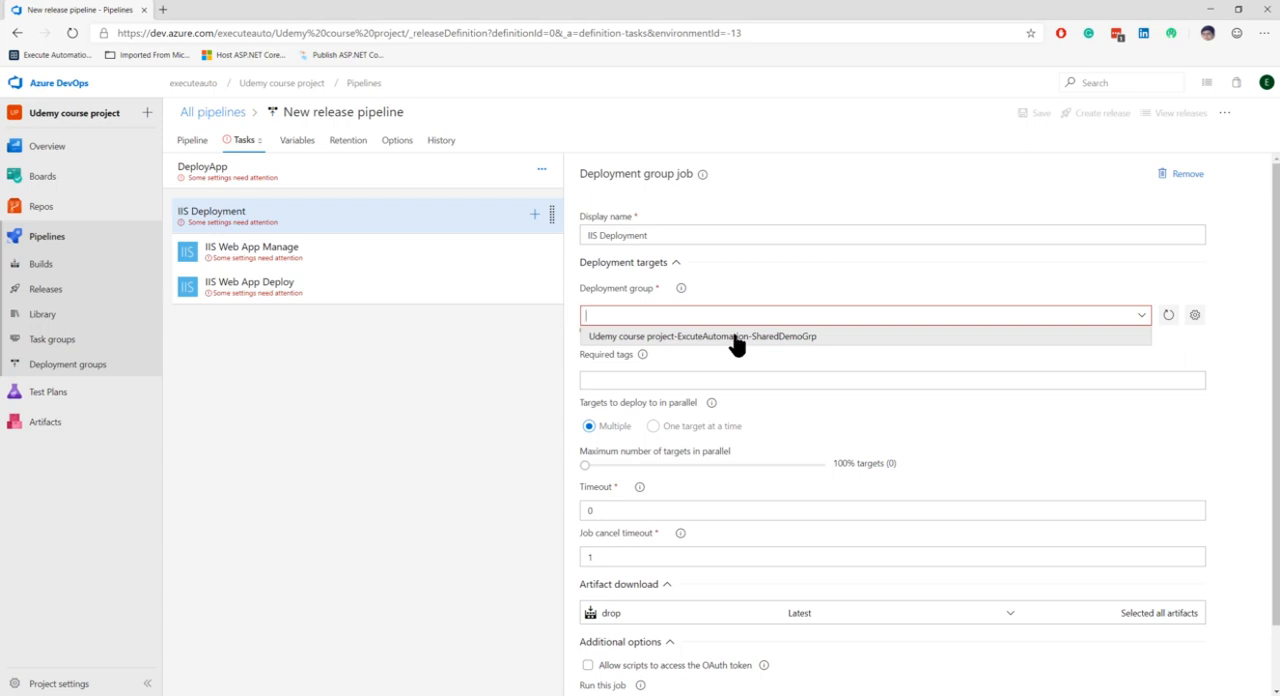
Step: Open the project's deployment groups in a separate tab, inspect the shared group's target machine, and return to the release pipeline
{"action": "right_click", "coordinate": [88, 369]}
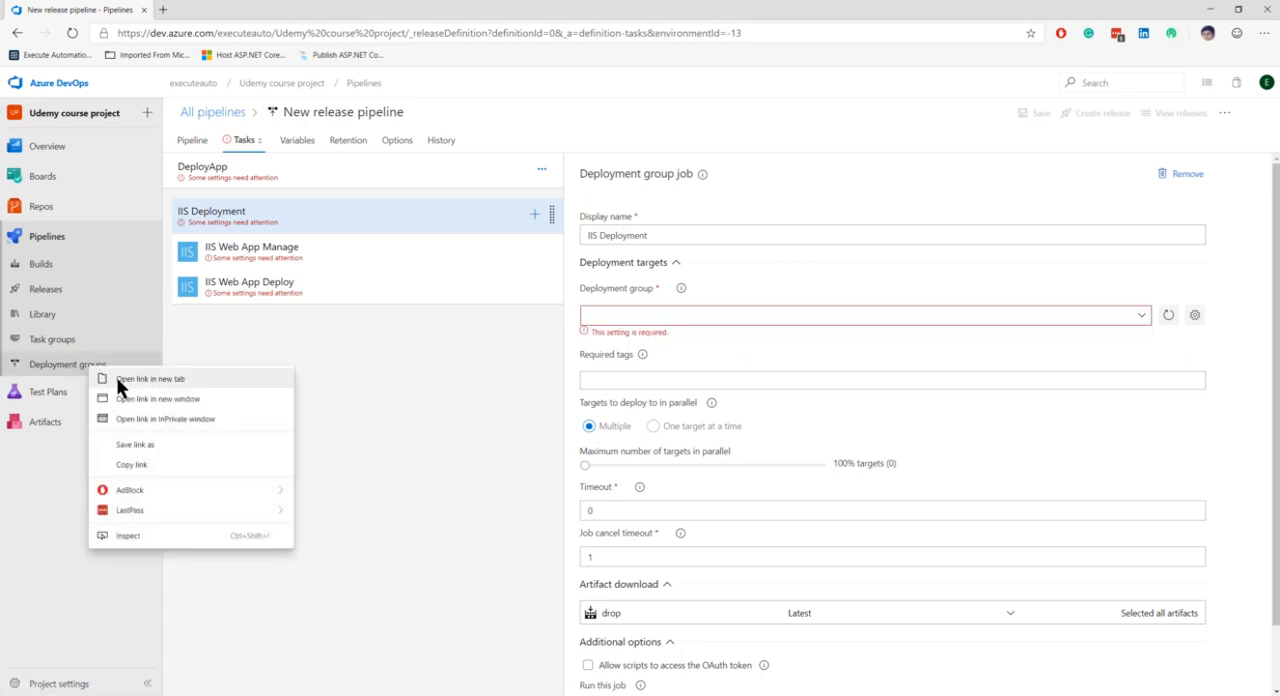
{"action": "left_click", "coordinate": [116, 378]}
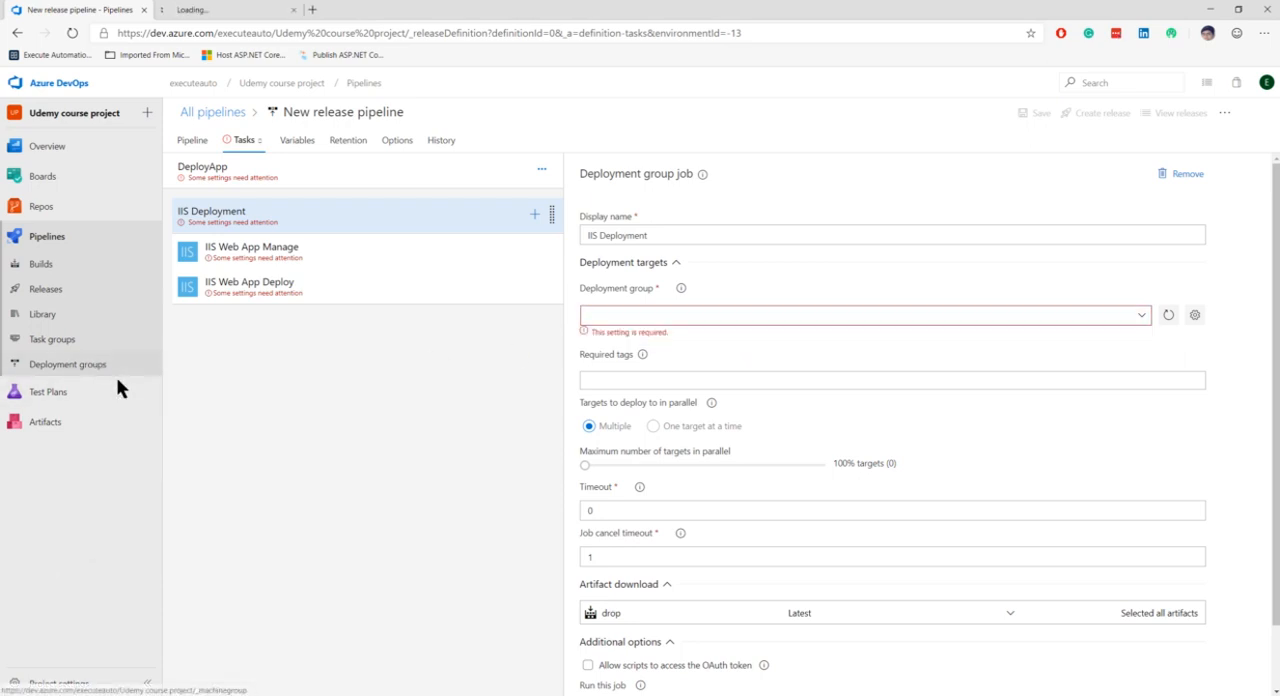
{"action": "left_click", "coordinate": [256, 14]}
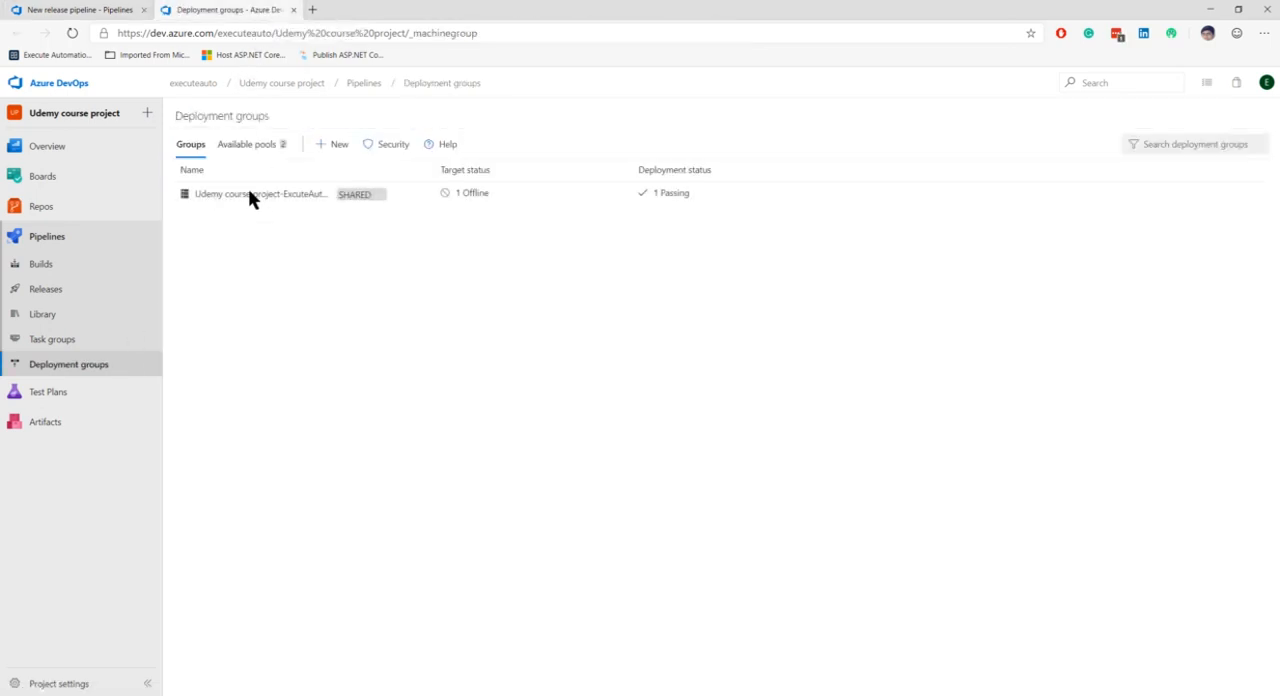
{"action": "left_click", "coordinate": [289, 203]}
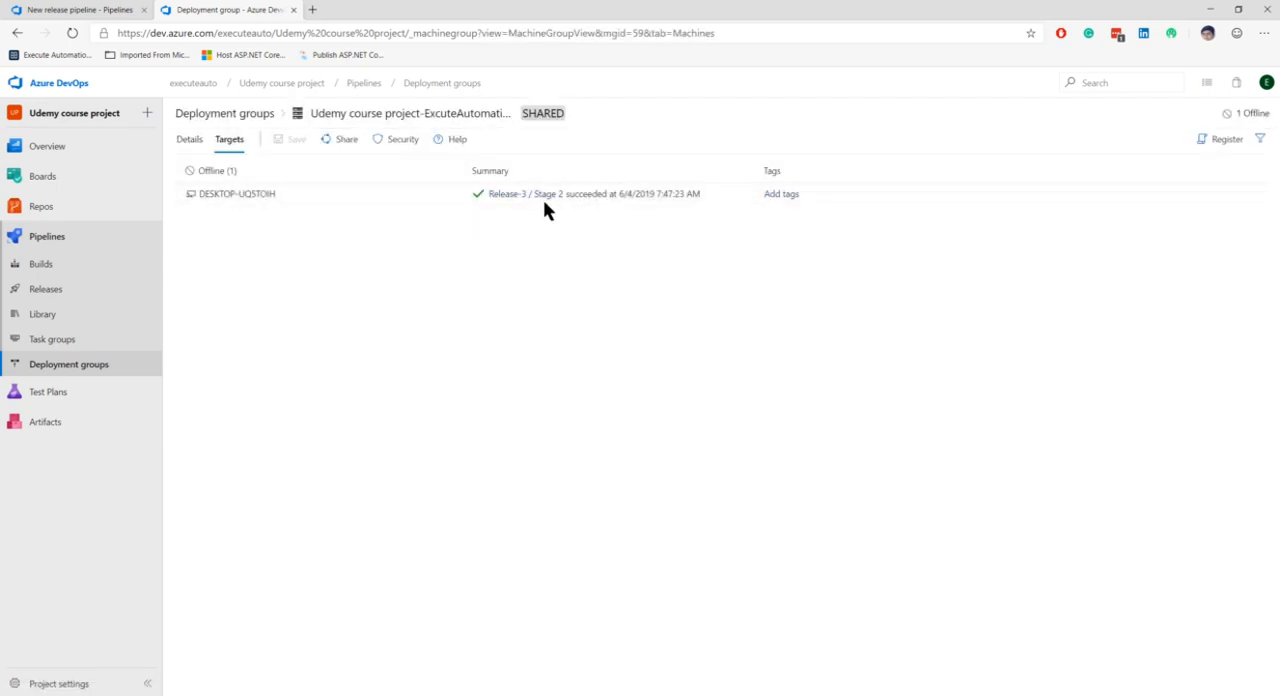
{"action": "left_click_drag", "start_coordinate": [297, 200], "coordinate": [195, 200]}
{"action": "left_click", "coordinate": [195, 197]}
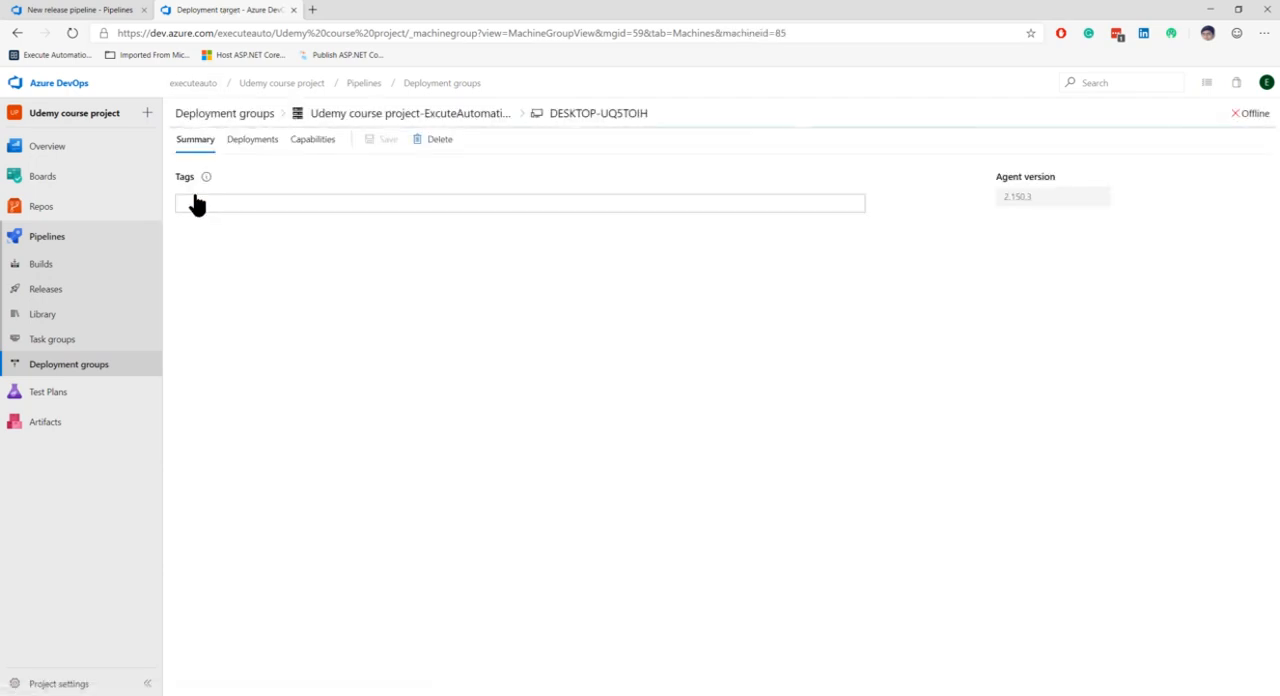
{"action": "left_click", "coordinate": [17, 33]}
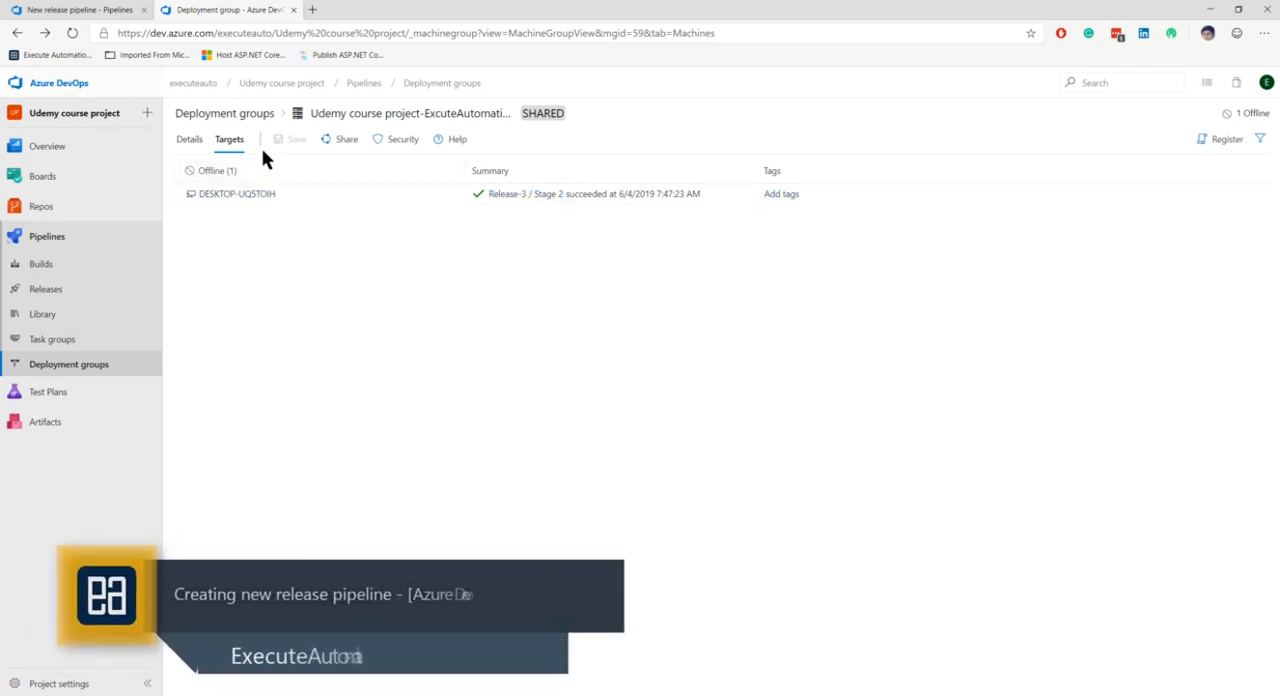
{"action": "left_click", "coordinate": [14, 33]}
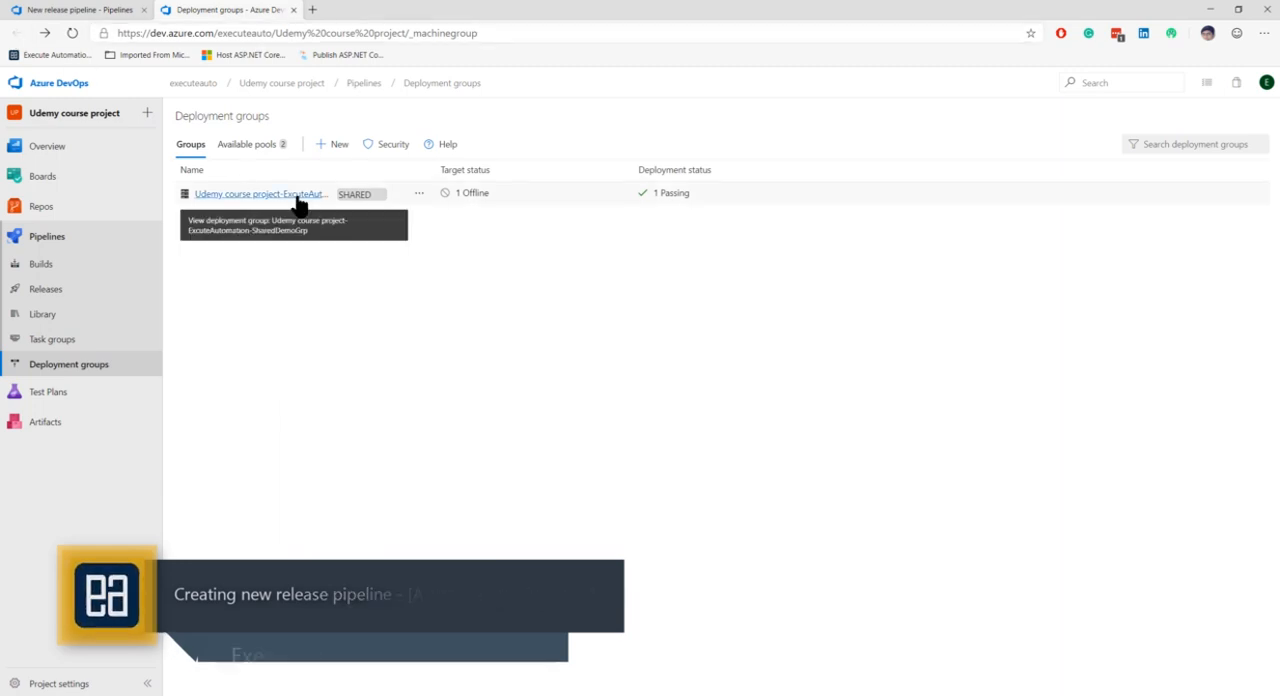
{"action": "left_click", "coordinate": [112, 14]}
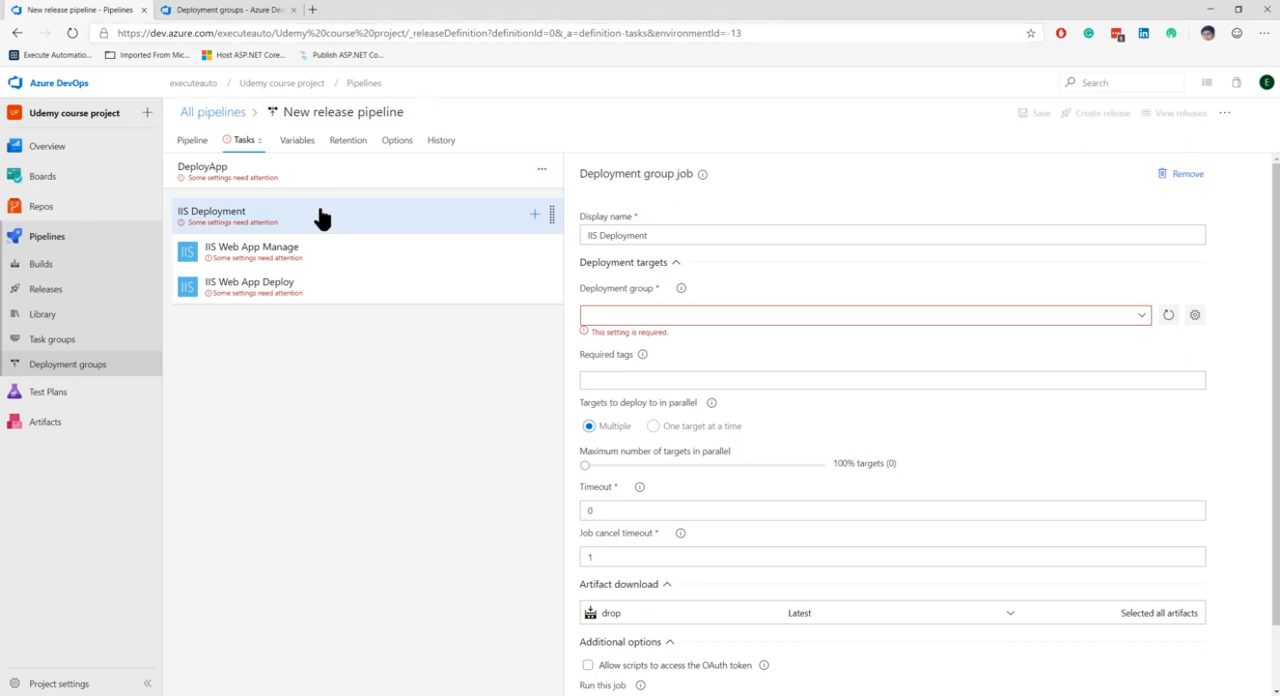
Step: Examine the IIS Deployment job's deployment group, artifact download and additional options, plus the IIS Web App Manage task
{"action": "left_click", "coordinate": [1120, 315]}
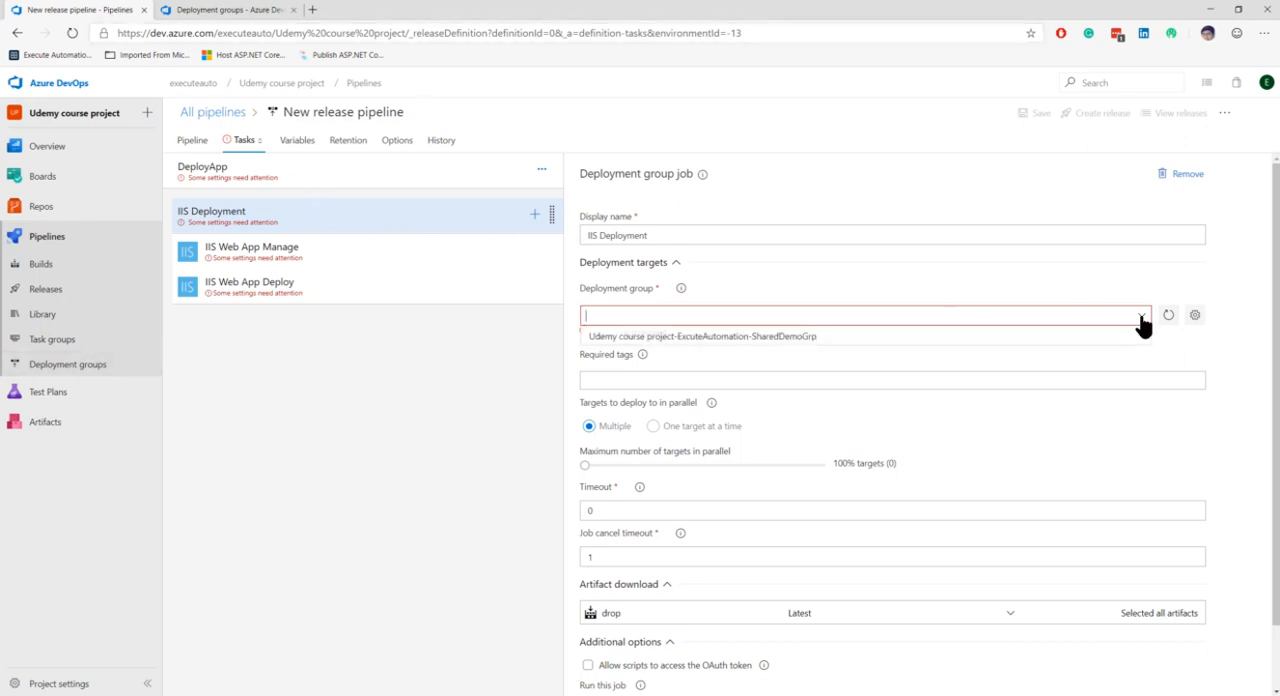
{"action": "left_click", "coordinate": [747, 286]}
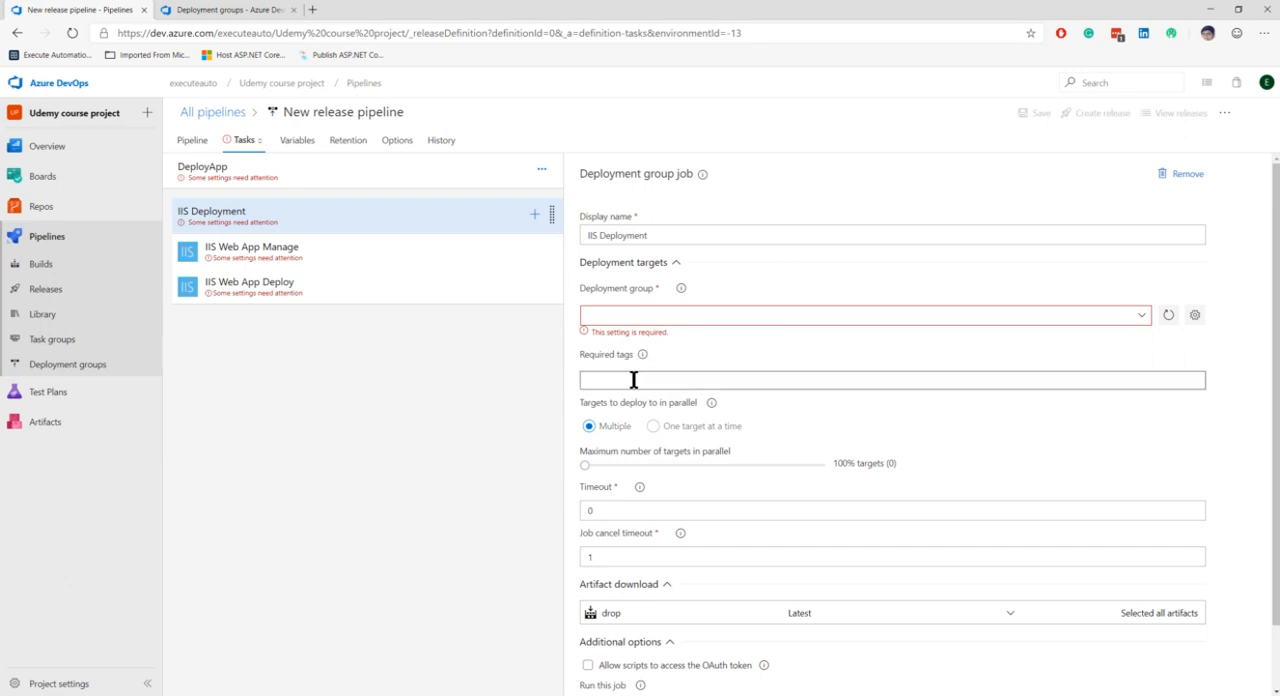
{"action": "scroll", "coordinate": [634, 371], "scroll_direction": "down", "scroll_amount": 2}
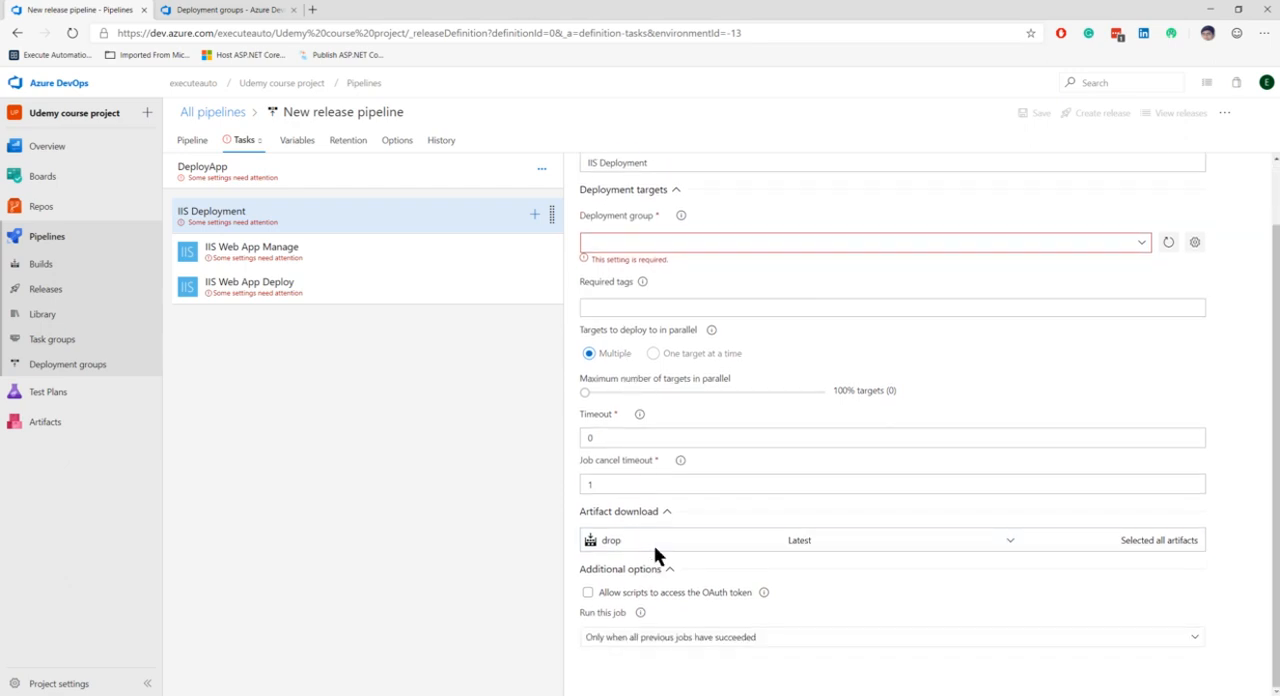
{"action": "left_click", "coordinate": [387, 254]}
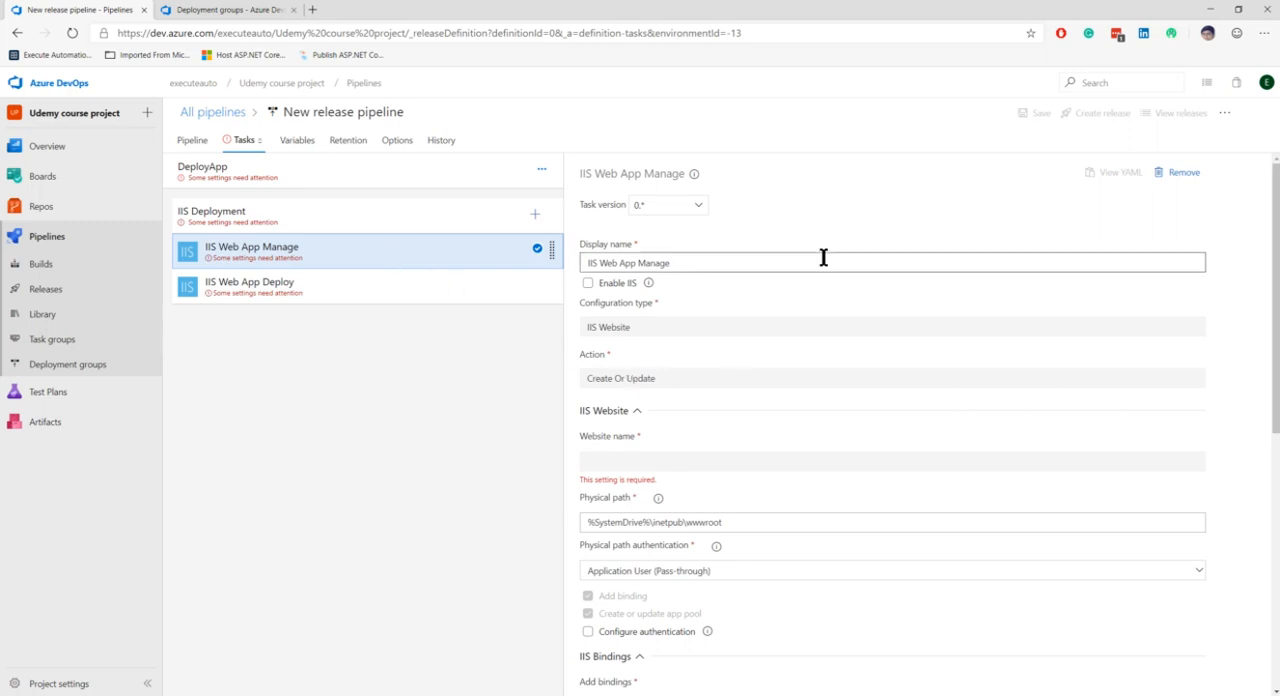
Step: Open the deployment group choices for the IIS Deployment job
{"action": "left_click", "coordinate": [424, 219]}
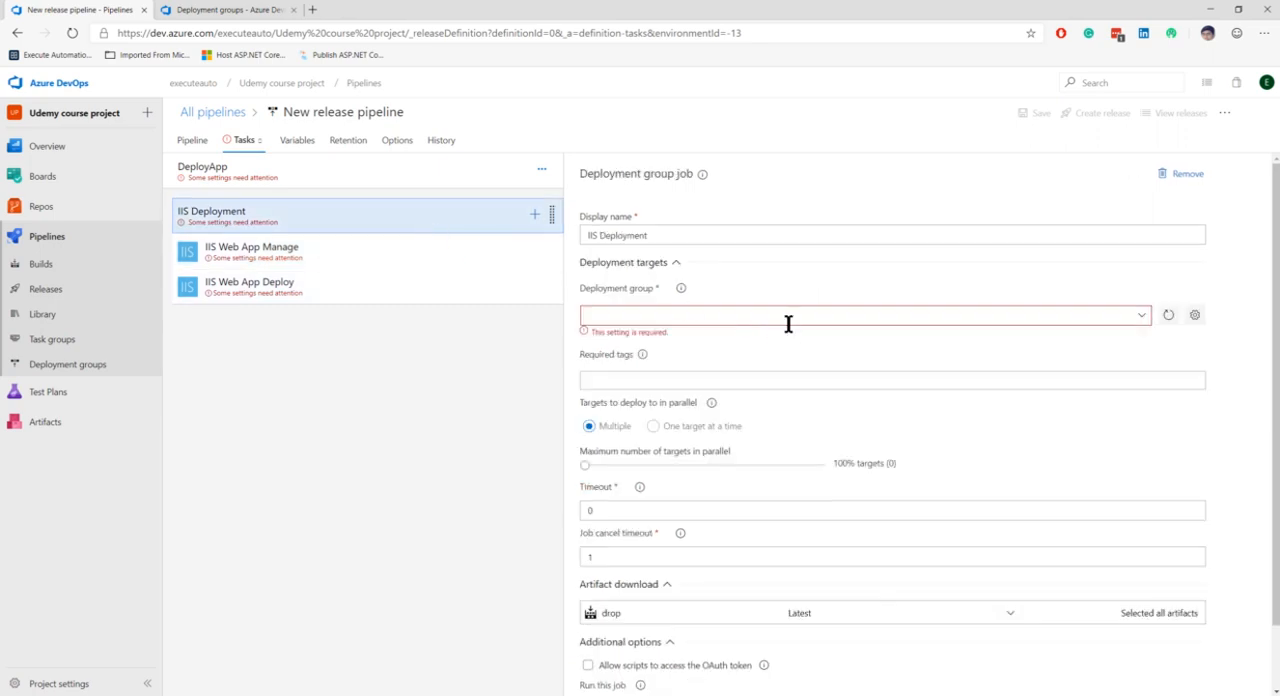
{"action": "left_click", "coordinate": [1143, 316]}
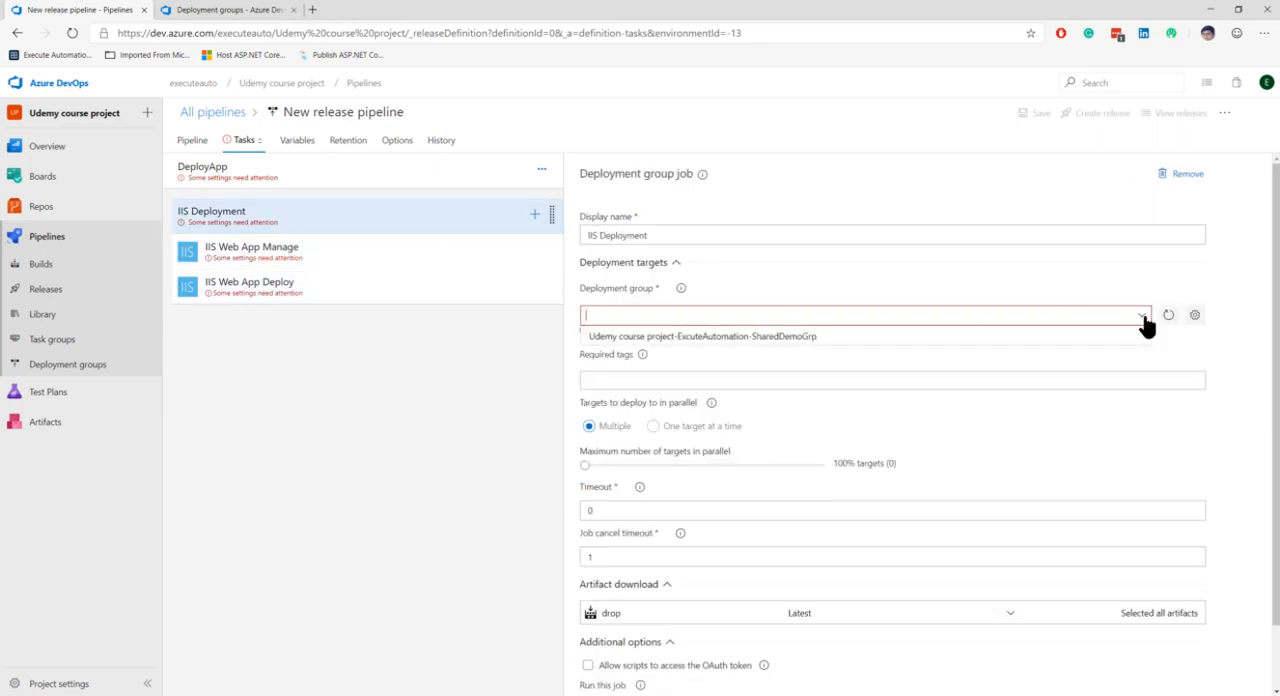